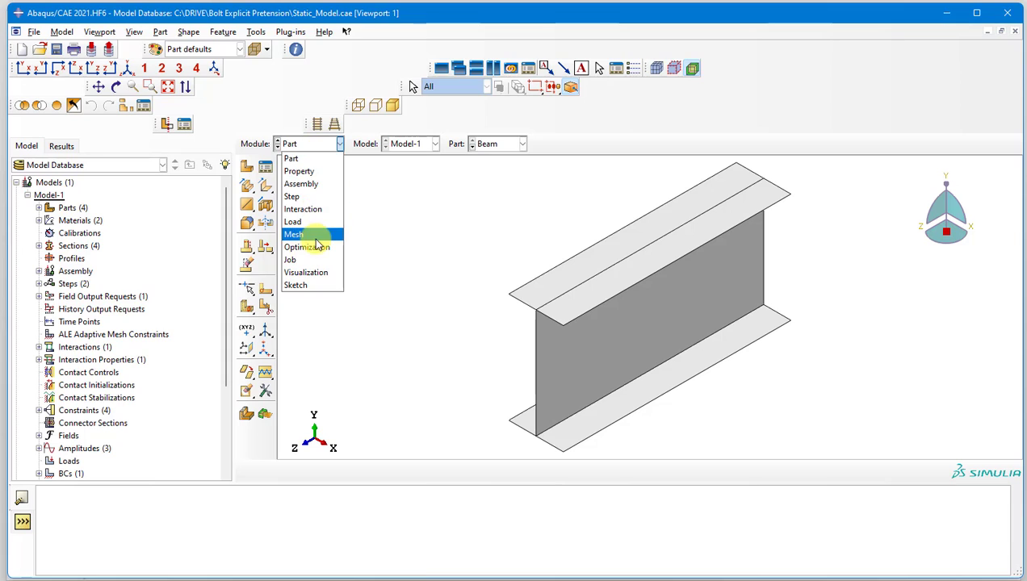
Review the beam-column assembly and the Pretensioning step's procedure, Nlgeom setting and time in the Step Manager
click(320, 185)
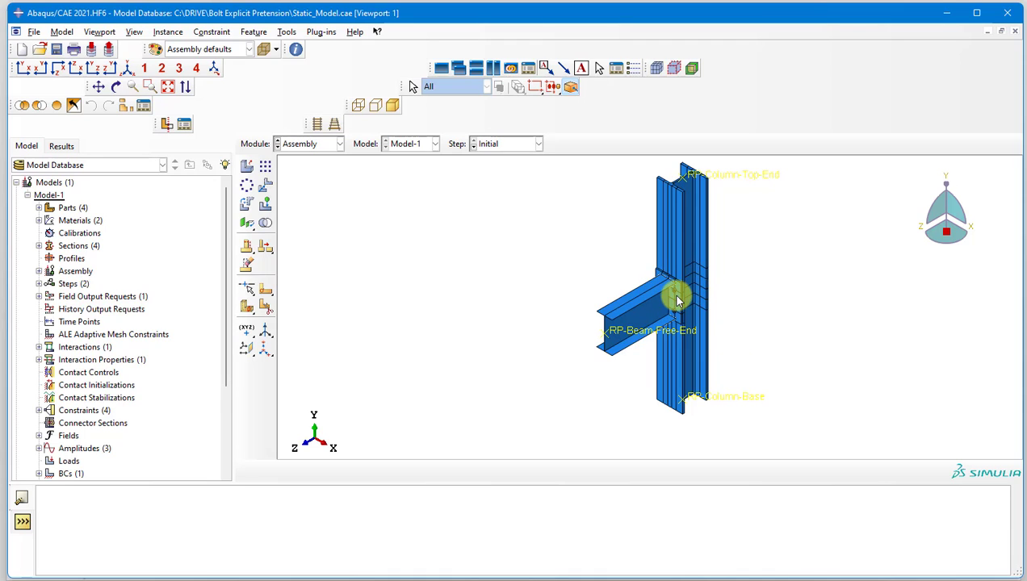
click(323, 148)
click(301, 197)
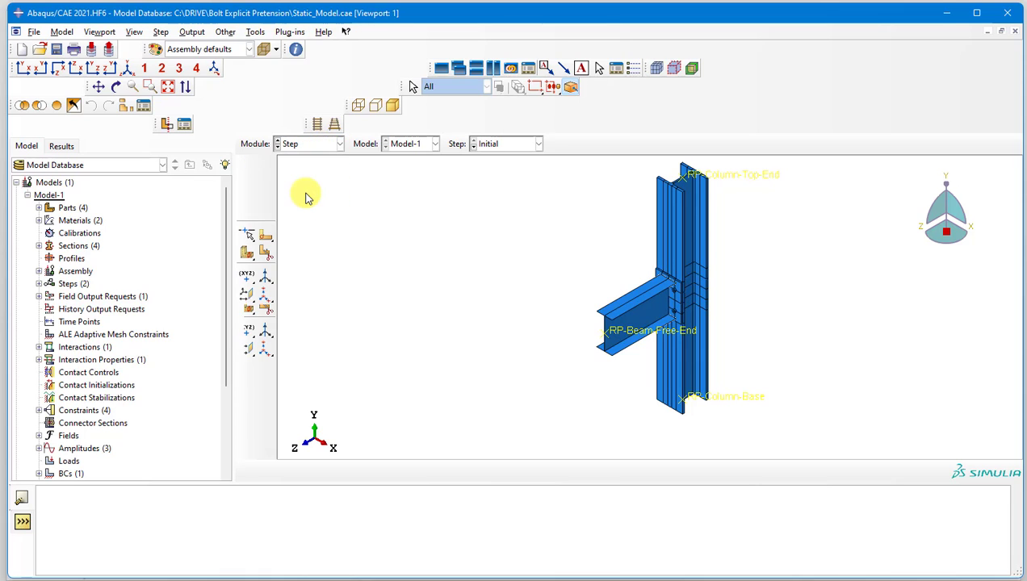
click(265, 167)
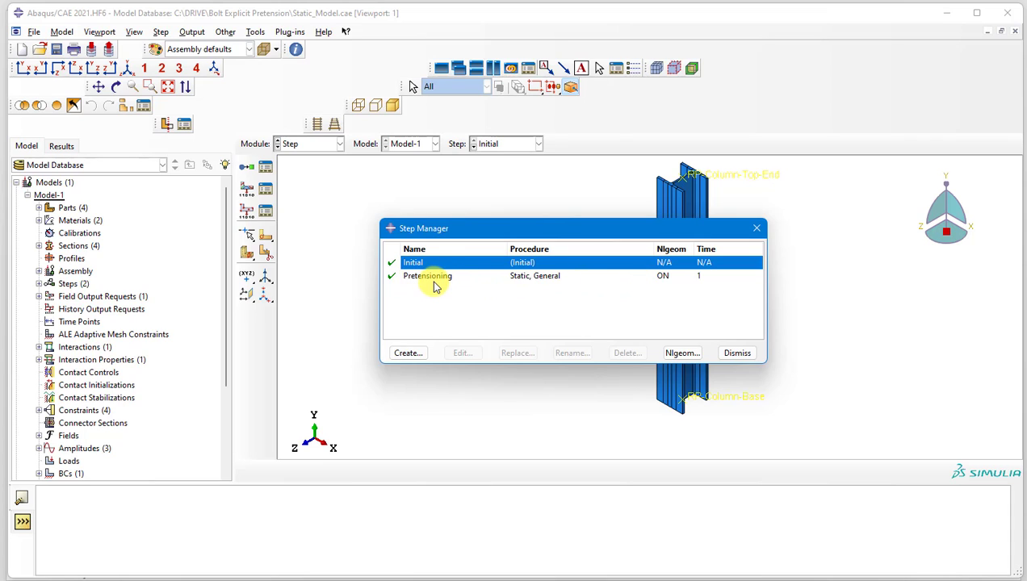
click(536, 279)
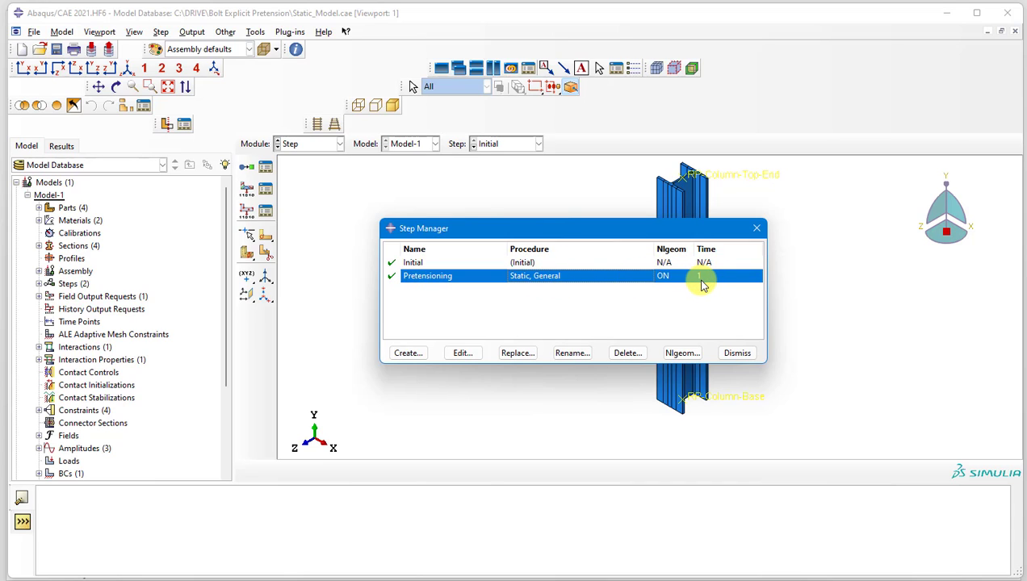
click(738, 355)
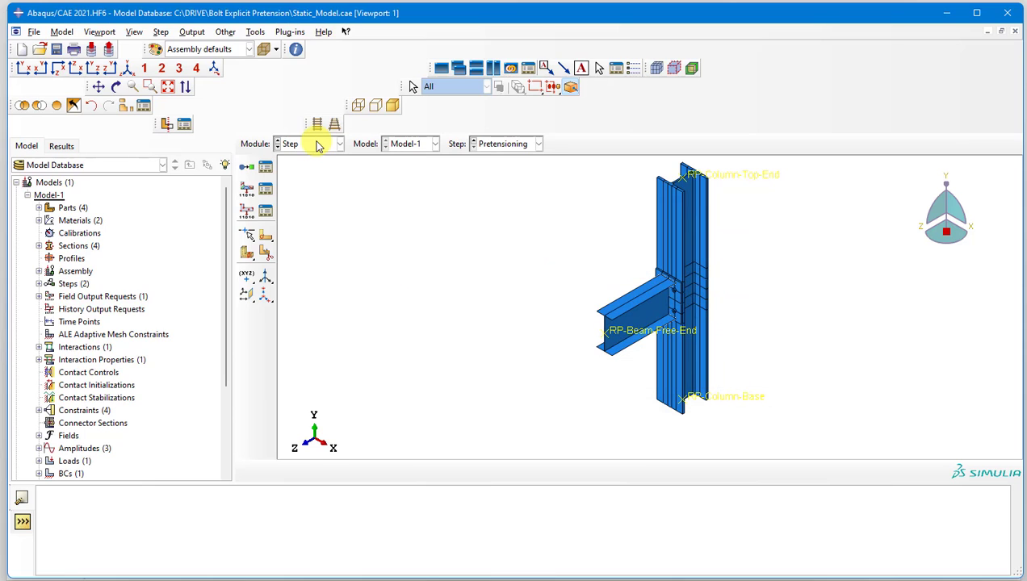
Inspect the Bolt_Preload load in the Load Manager and its placement at the beam-to-column connection
click(317, 145)
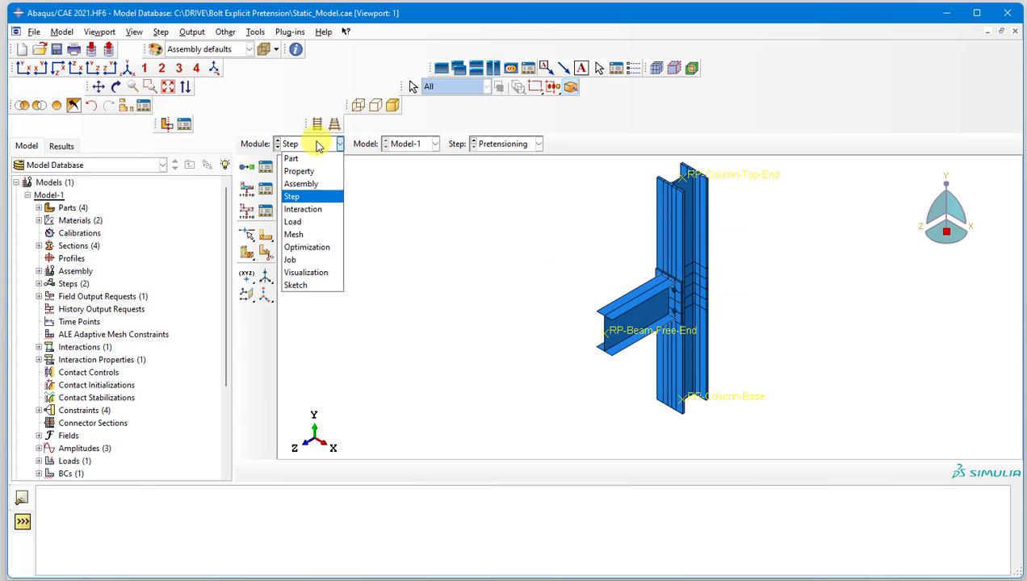
click(319, 222)
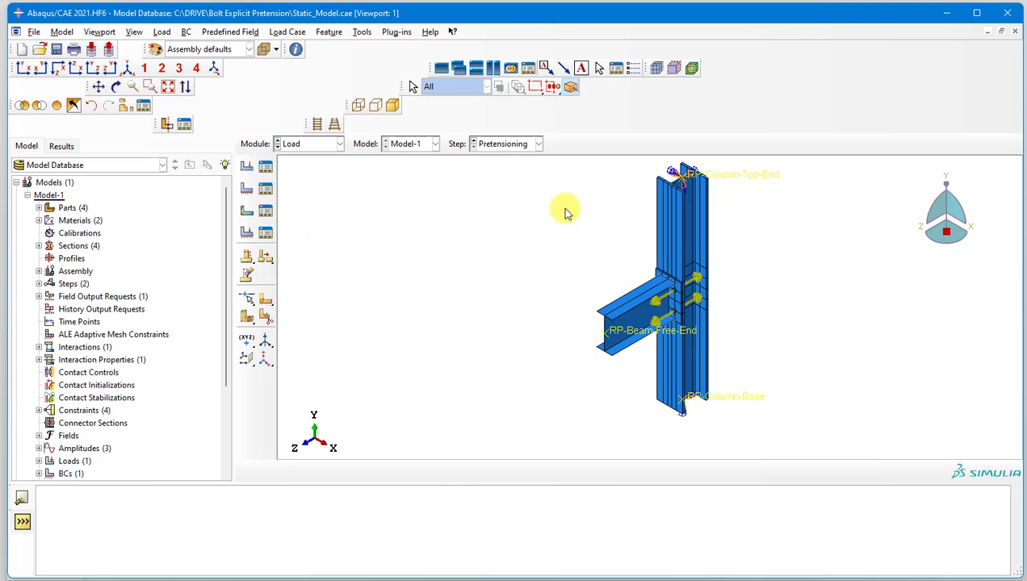
click(685, 179)
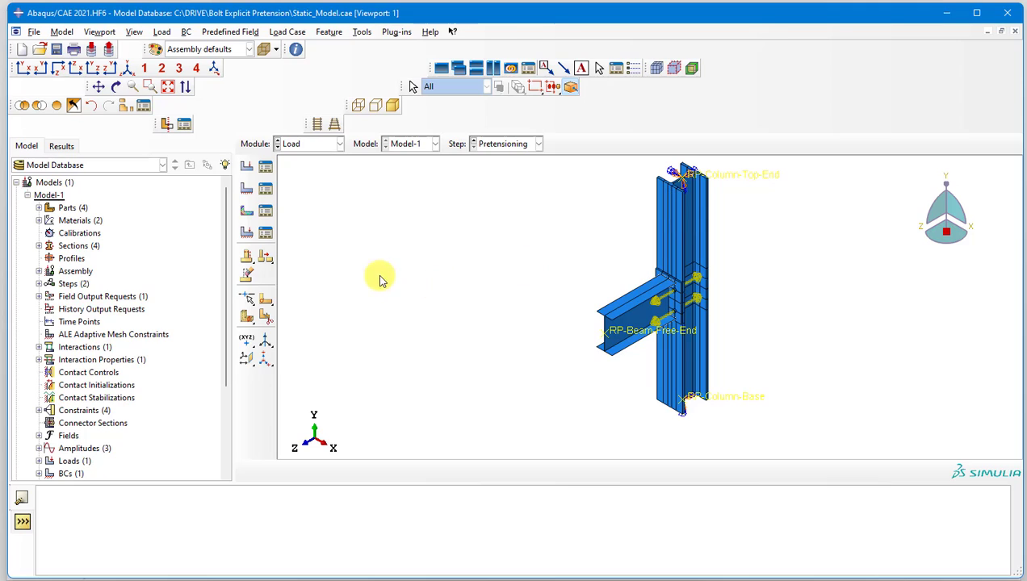
click(266, 171)
scroll(669, 297, up, 3)
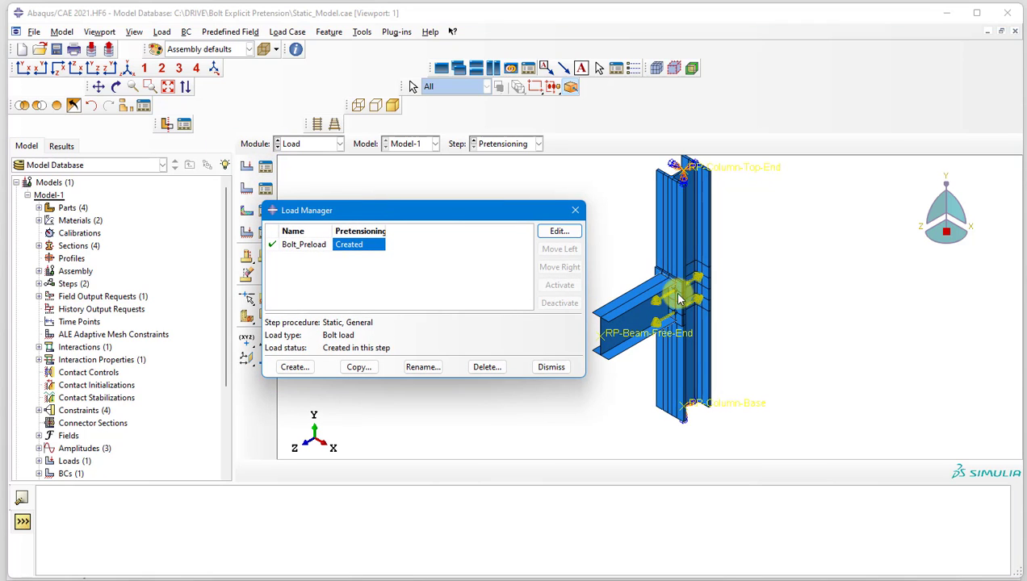
scroll(668, 298, up, 2)
scroll(686, 330, down, 3)
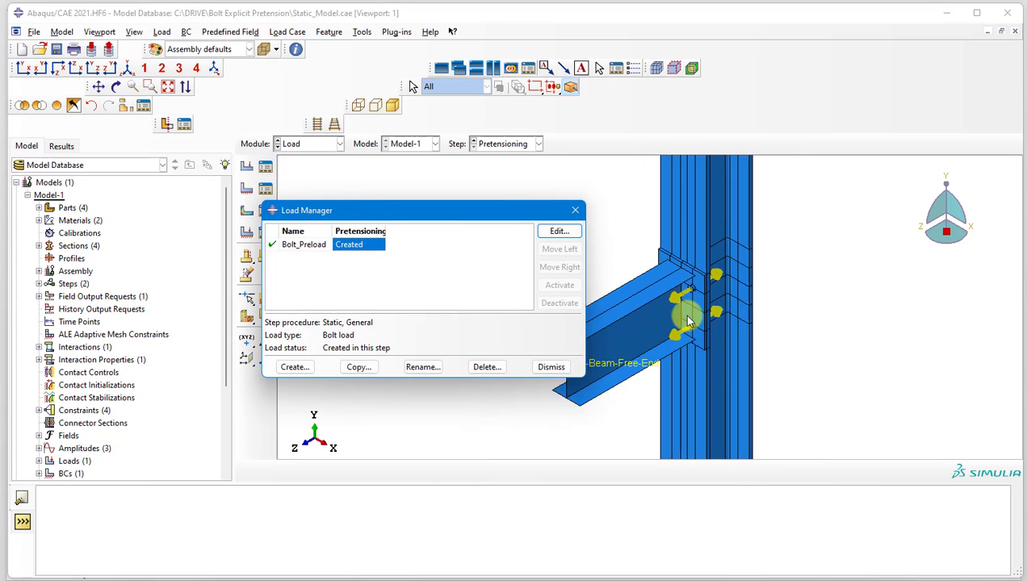
scroll(683, 339, down, 4)
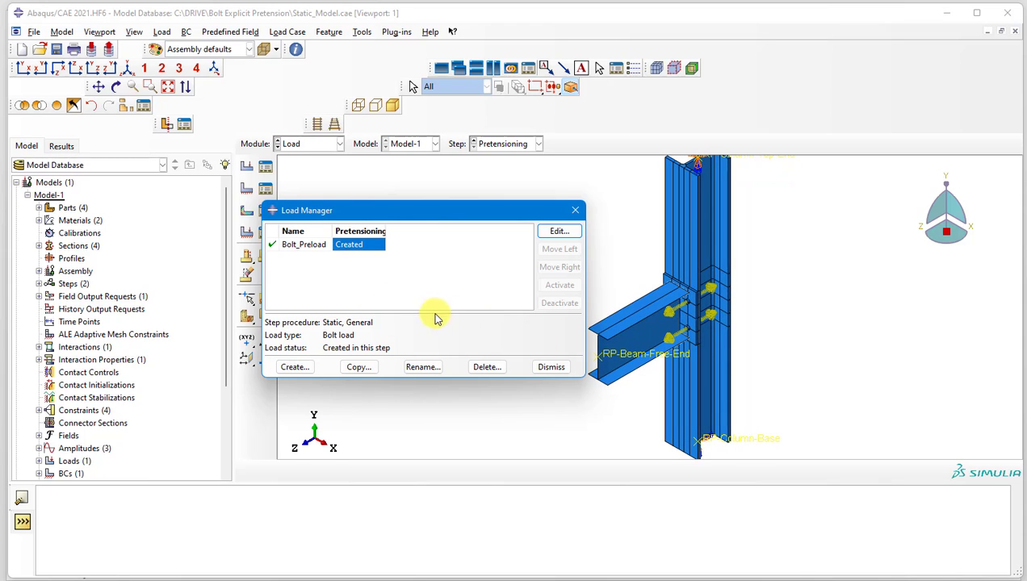
click(552, 368)
scroll(541, 345, down, 2)
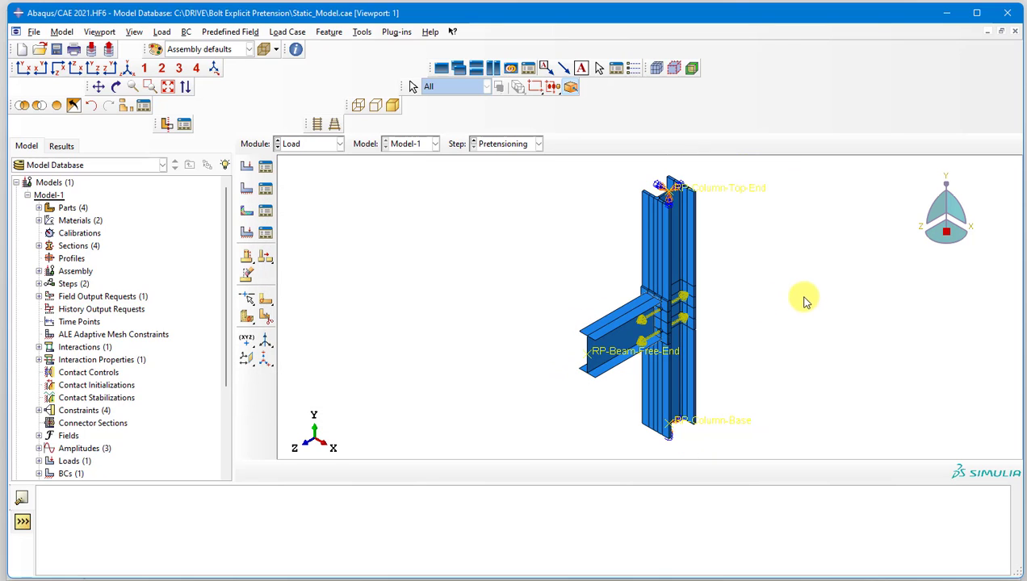
scroll(813, 302, up, 1)
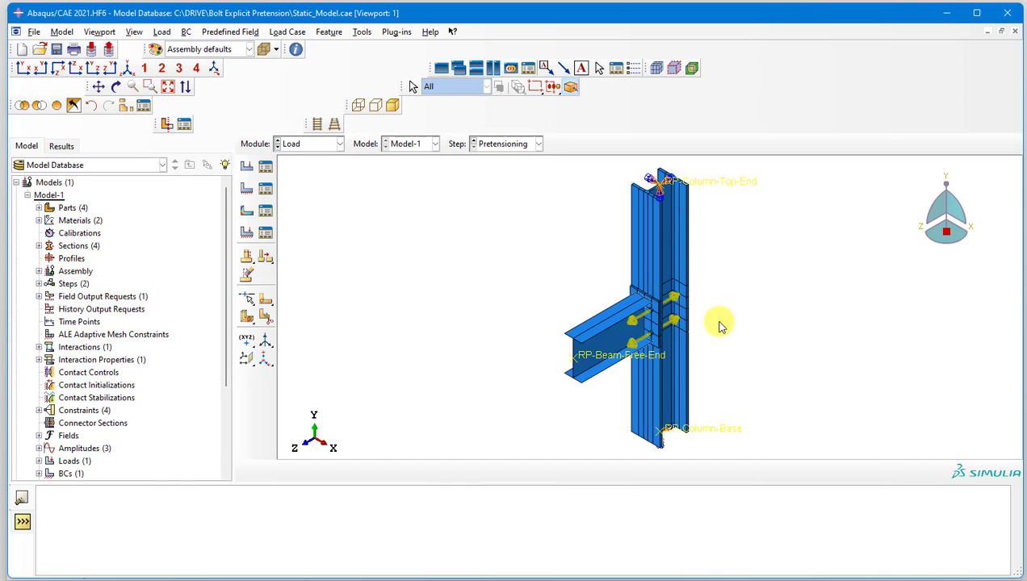
click(746, 580)
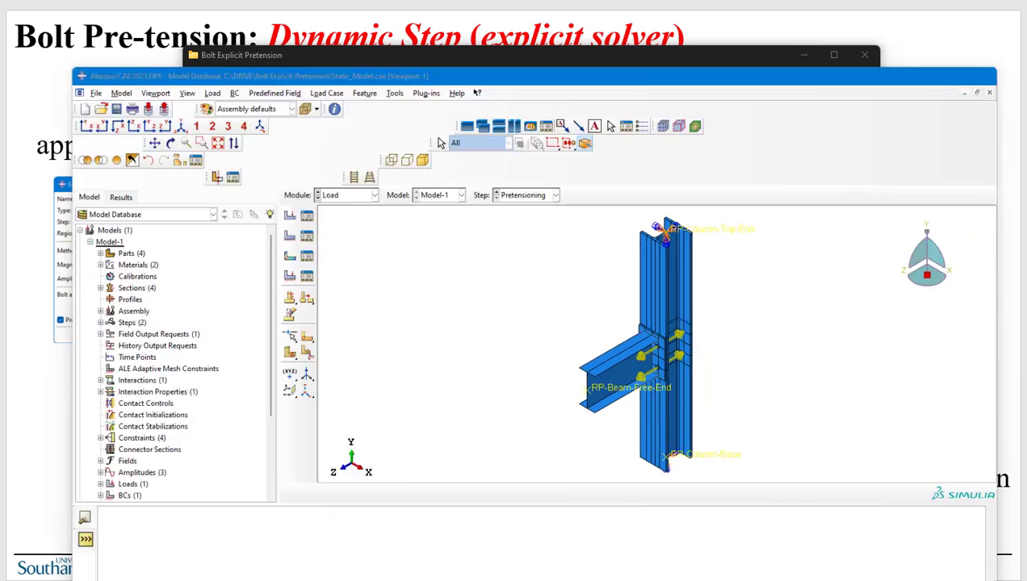
click(801, 55)
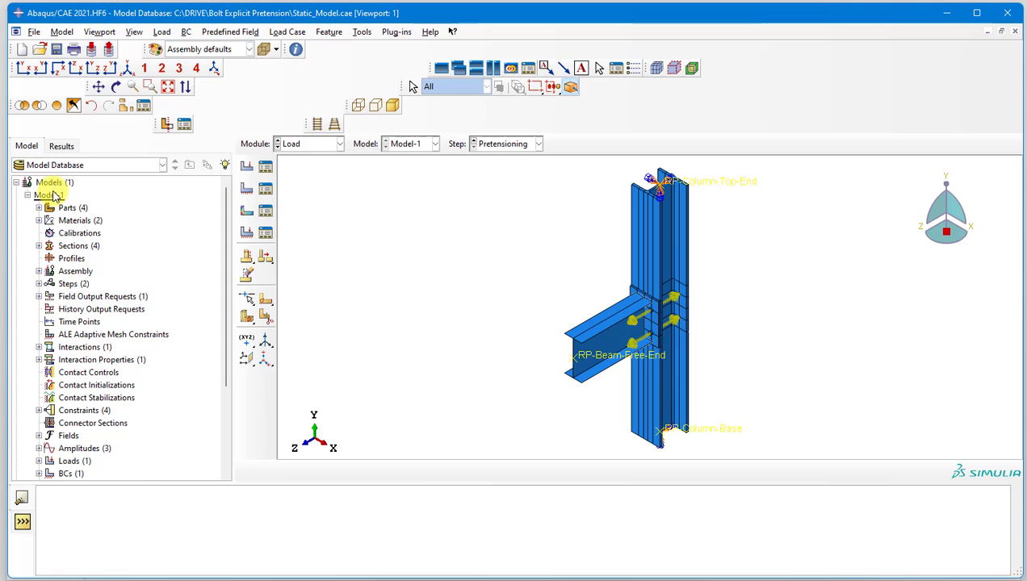
Open the keyword editor for Model-1 and go to the output requests of the Pretensioning step
right_click(48, 195)
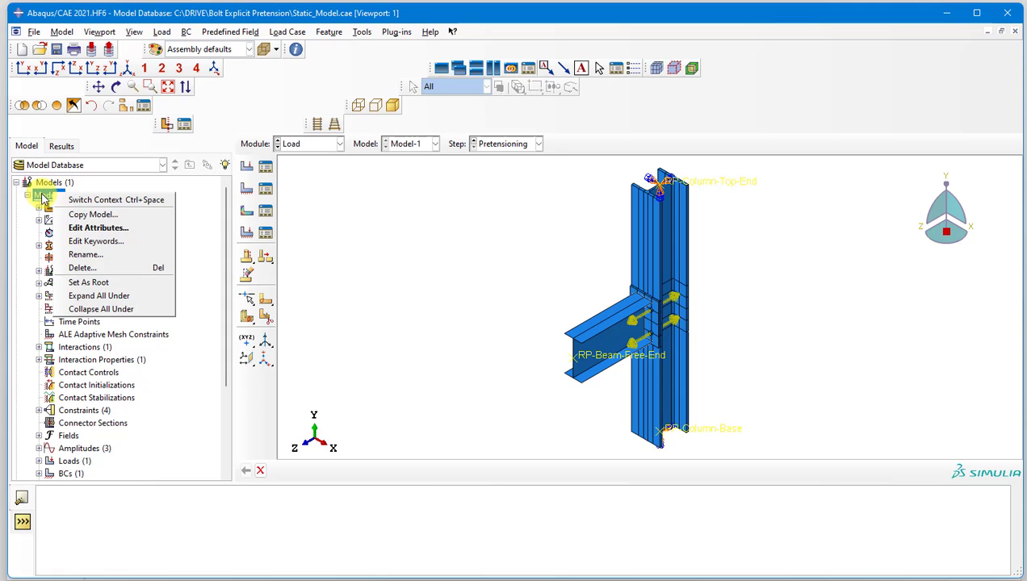
click(111, 242)
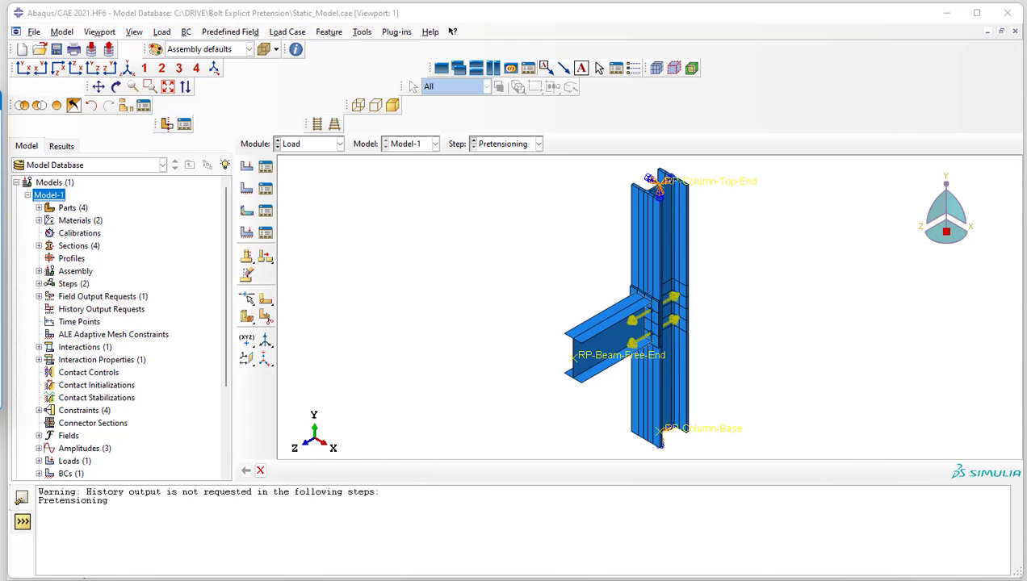
scroll(390, 189, down, 4)
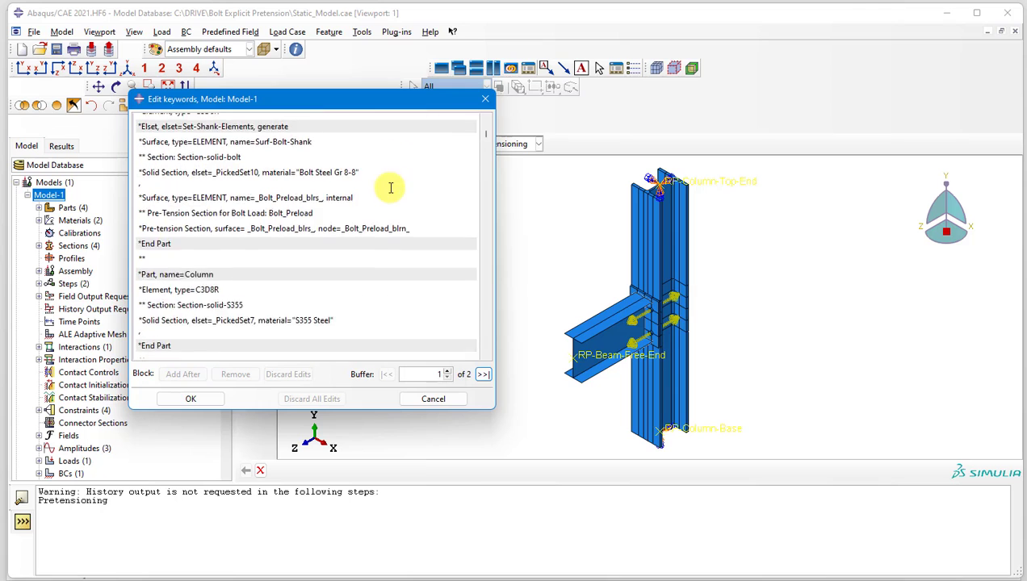
scroll(390, 188, down, 20)
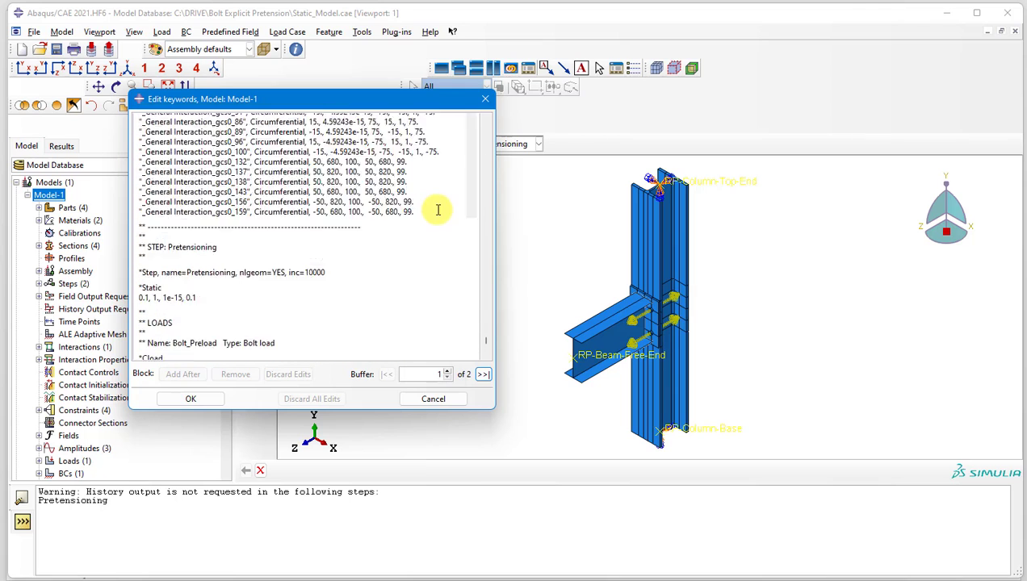
scroll(438, 210, down, 5)
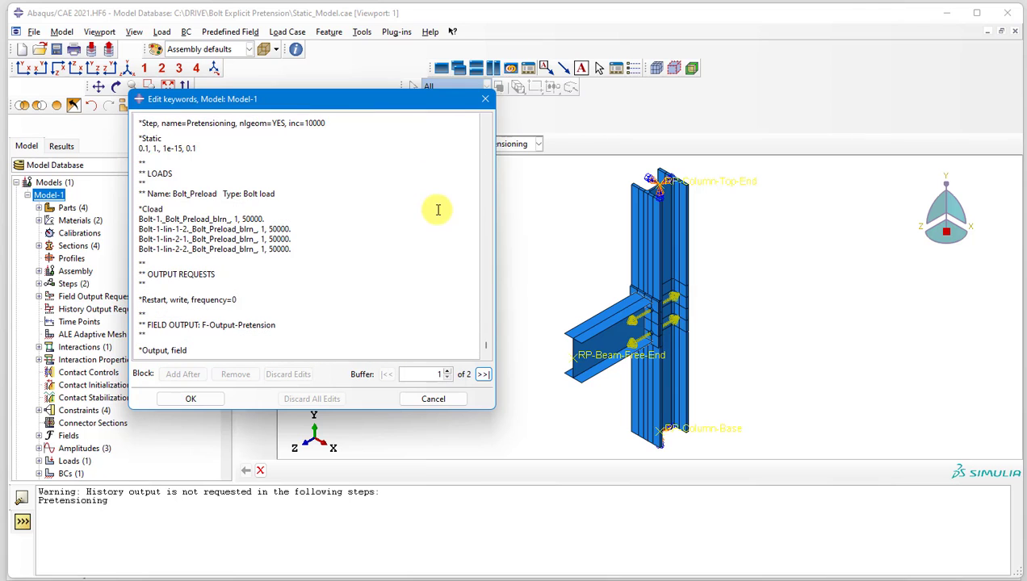
Add the keyword line *NODE FILE, FREQUENCY=1 directly before the *Output, field block of the Pretensioning step
click(172, 350)
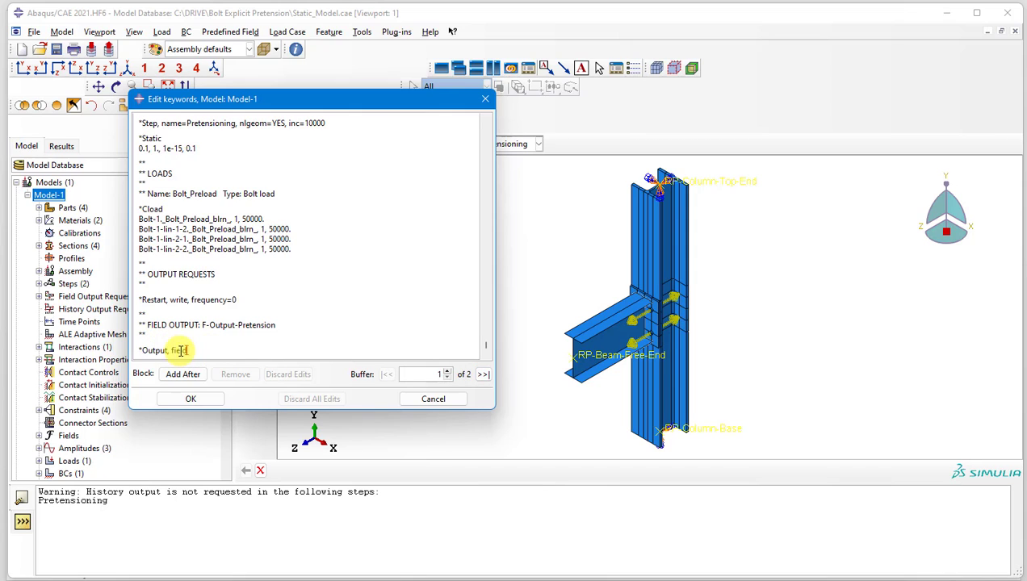
drag(187, 351, 137, 348)
click(181, 350)
drag(212, 348, 122, 345)
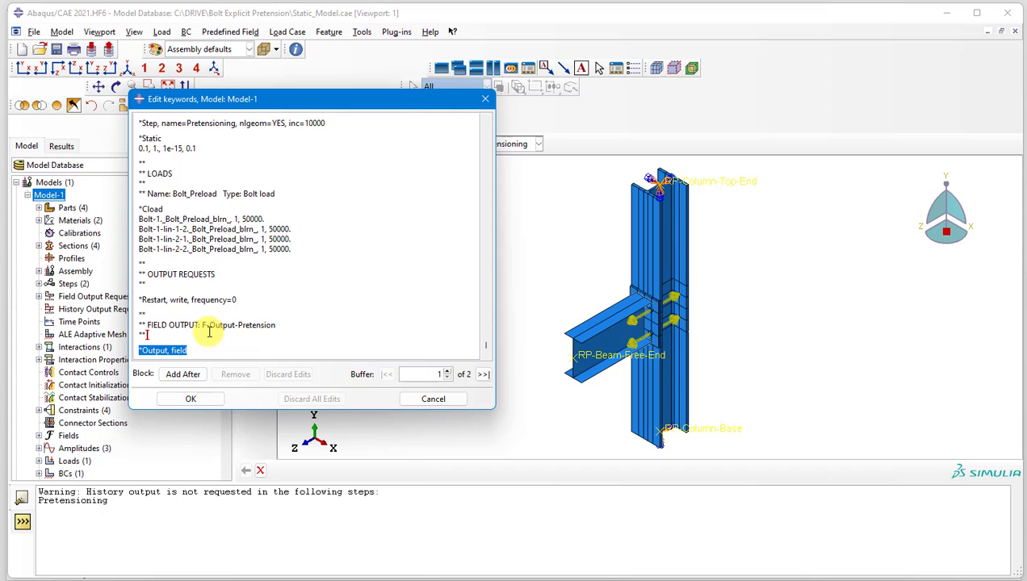
key(Return)
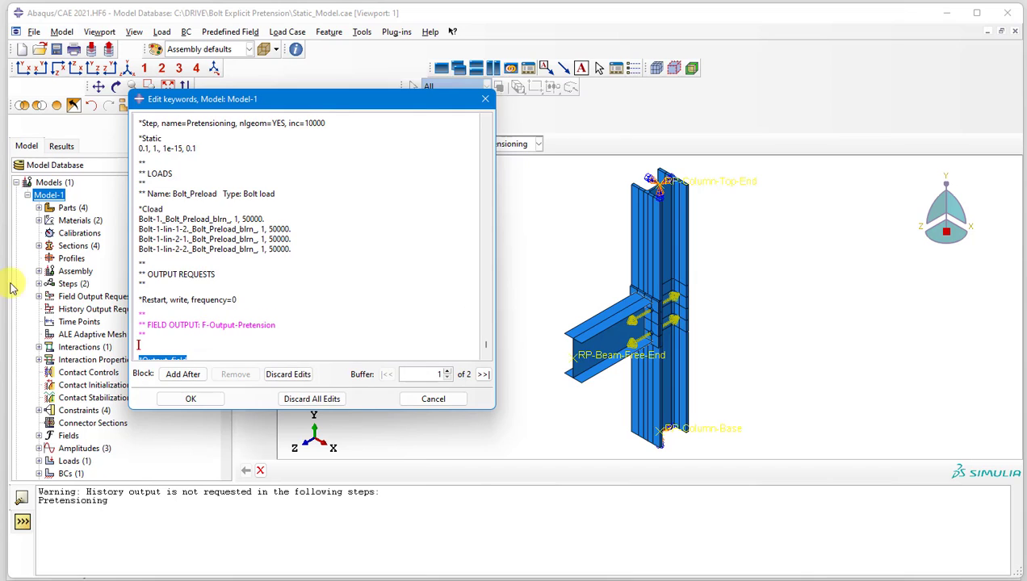
text(*)
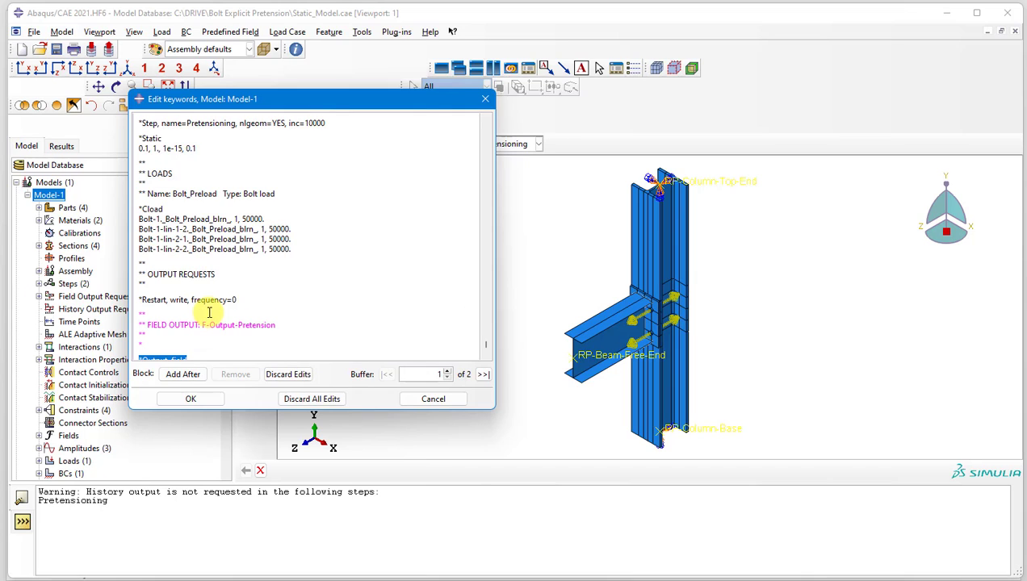
text(NODE FILE,)
text(FREQUENCY=)
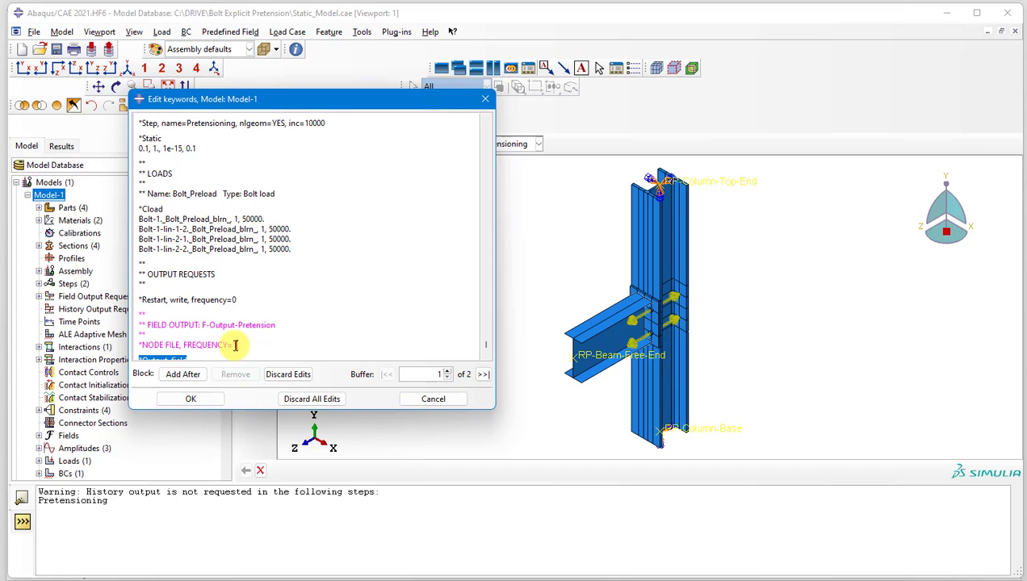
double_click(236, 345)
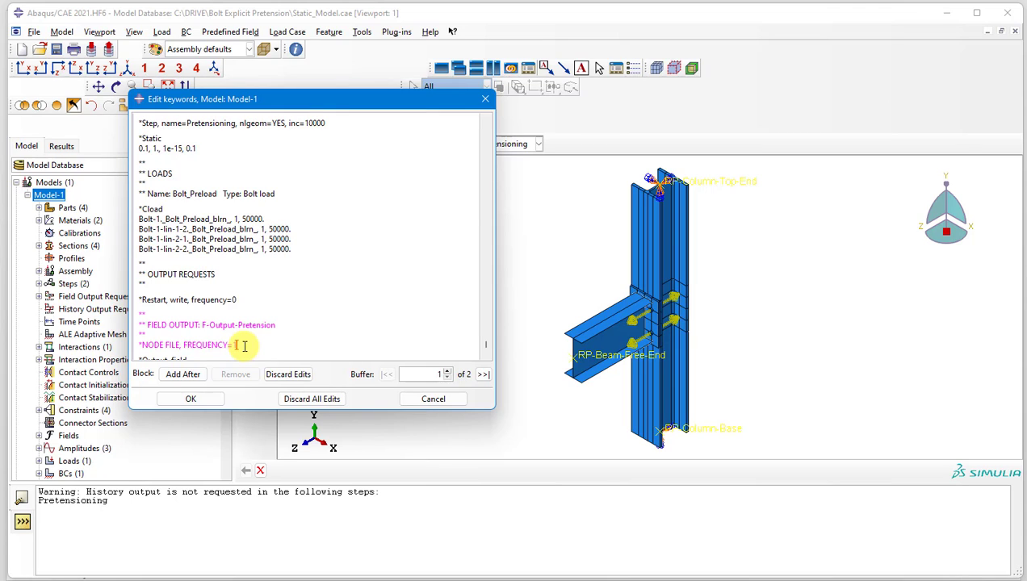
click(237, 346)
drag(245, 346, 183, 345)
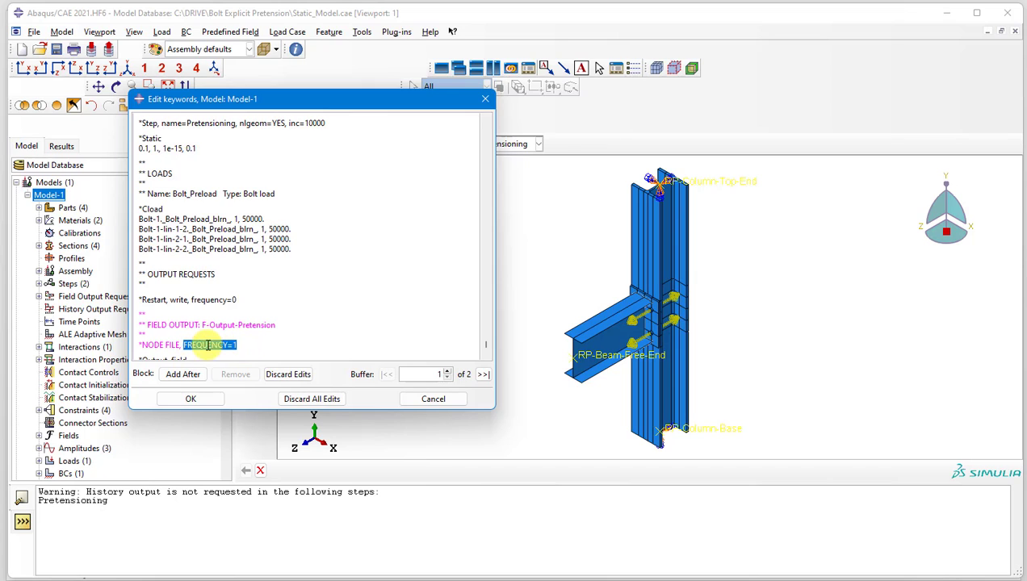
drag(252, 346, 180, 345)
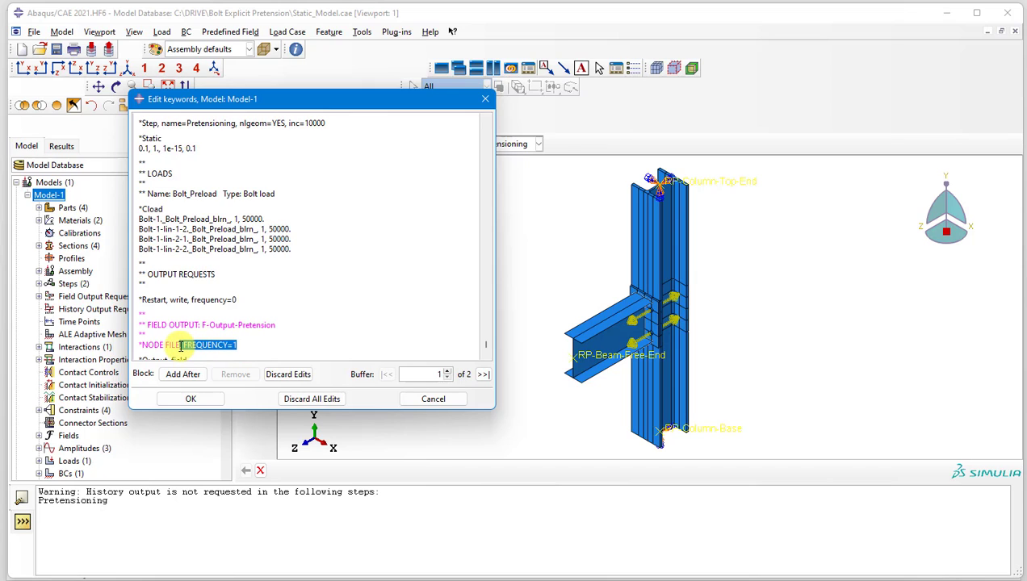
click(242, 346)
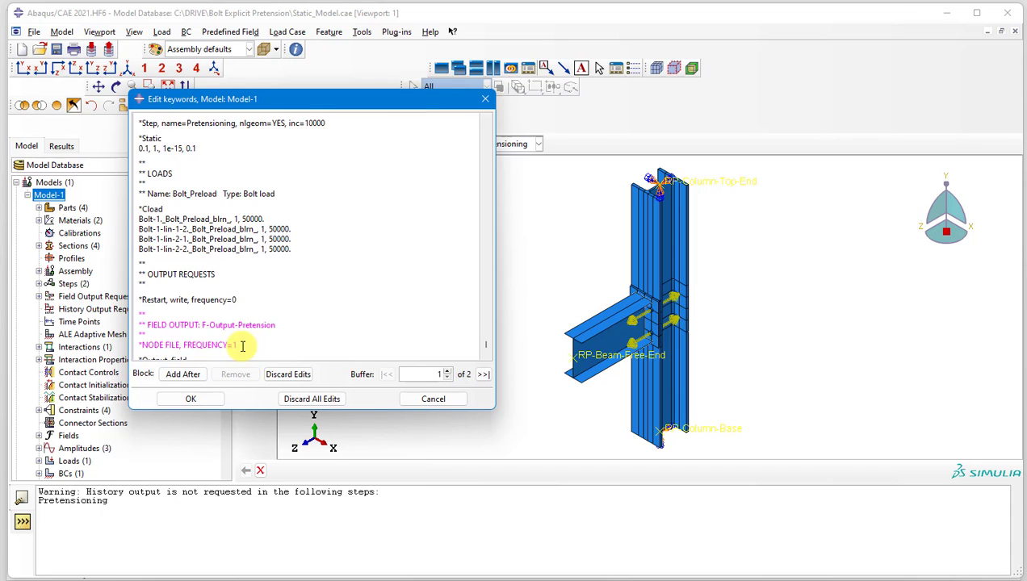
drag(231, 345, 241, 346)
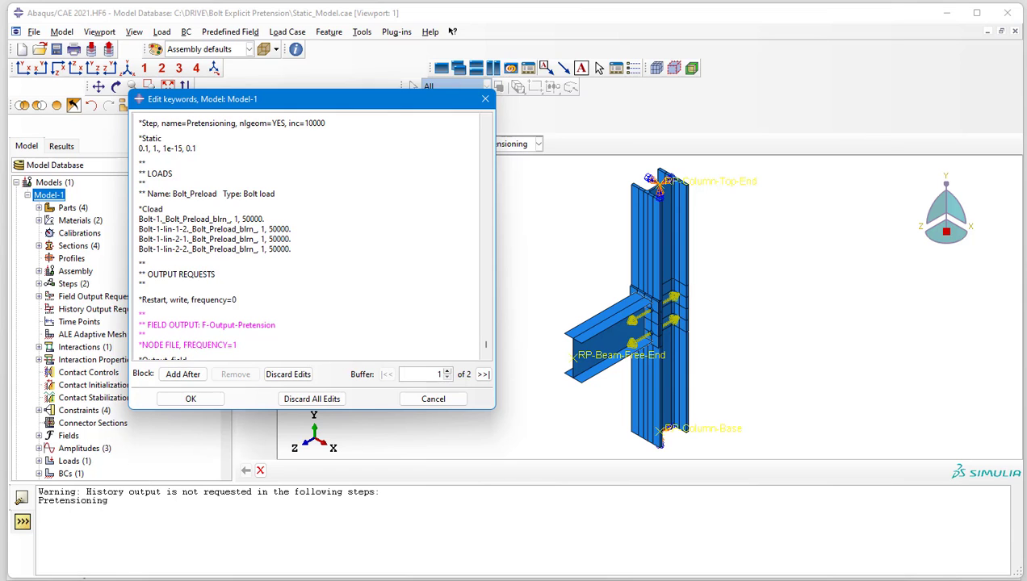
Switch to the browser's ABAQUS Keywords Reference Manual and read the FREQUENCY and other optional parameters of *NODE FILE
key(alt+Tab)
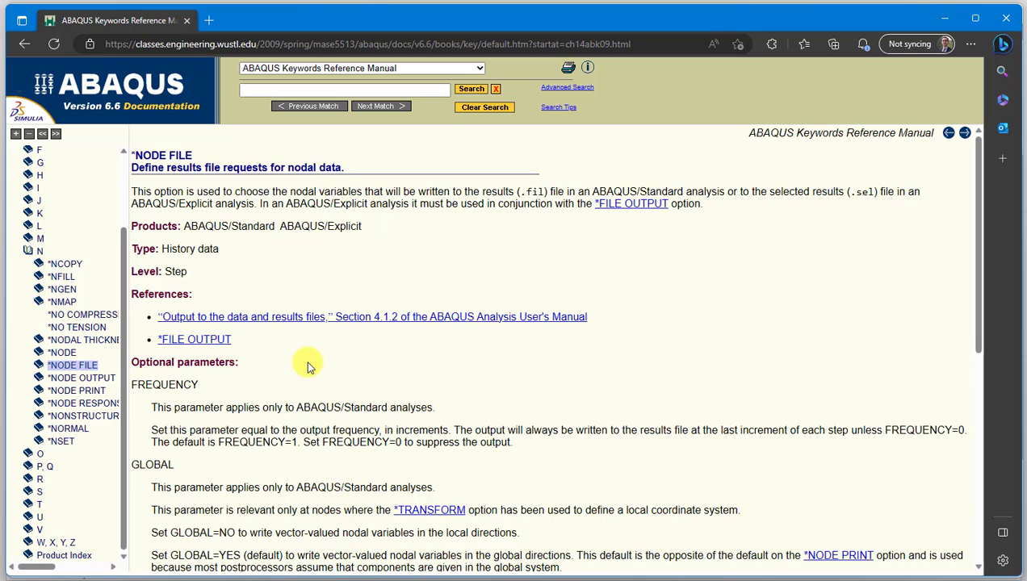
scroll(339, 375, down, 1)
drag(249, 374, 276, 374)
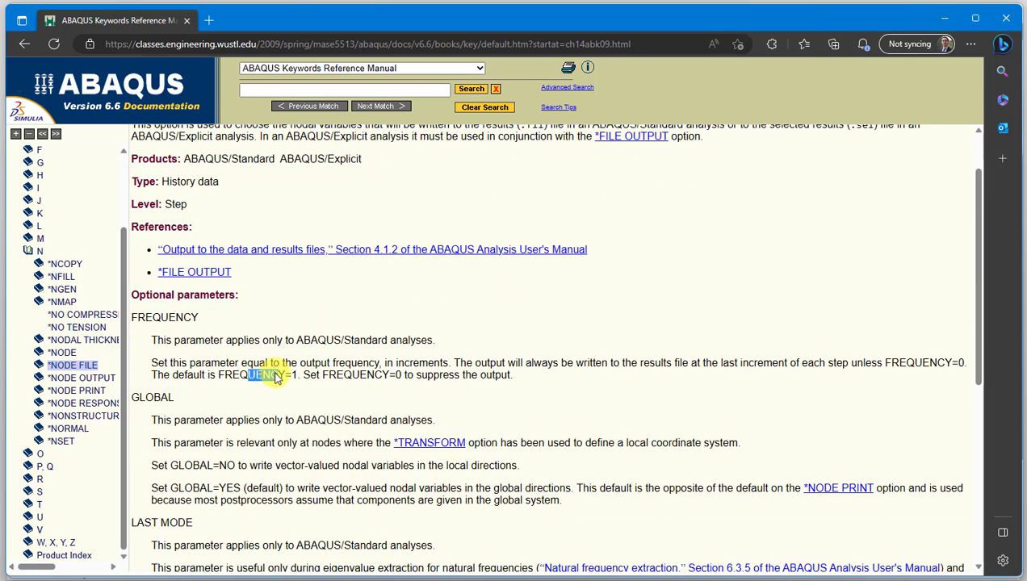
click(275, 378)
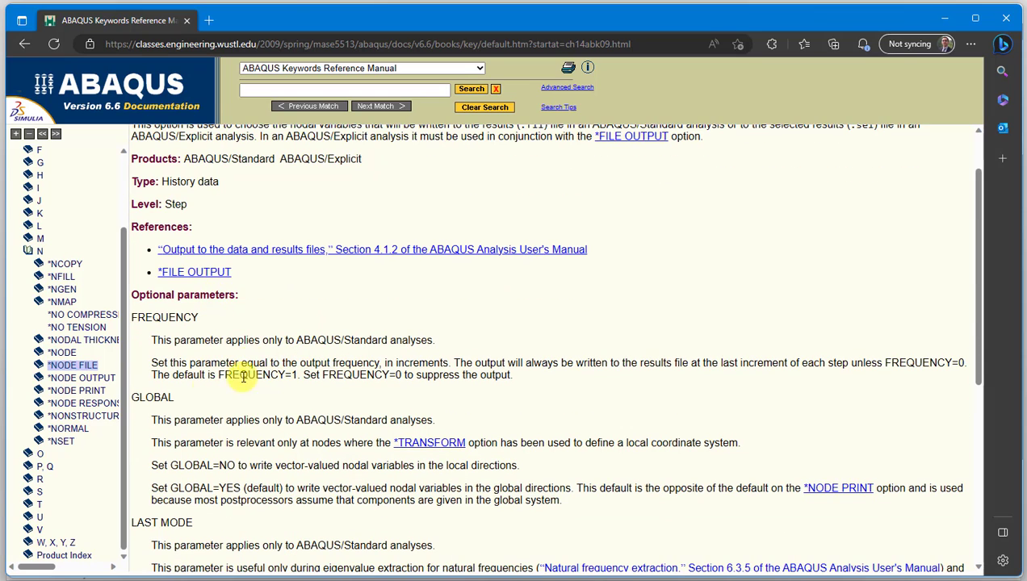
double_click(255, 364)
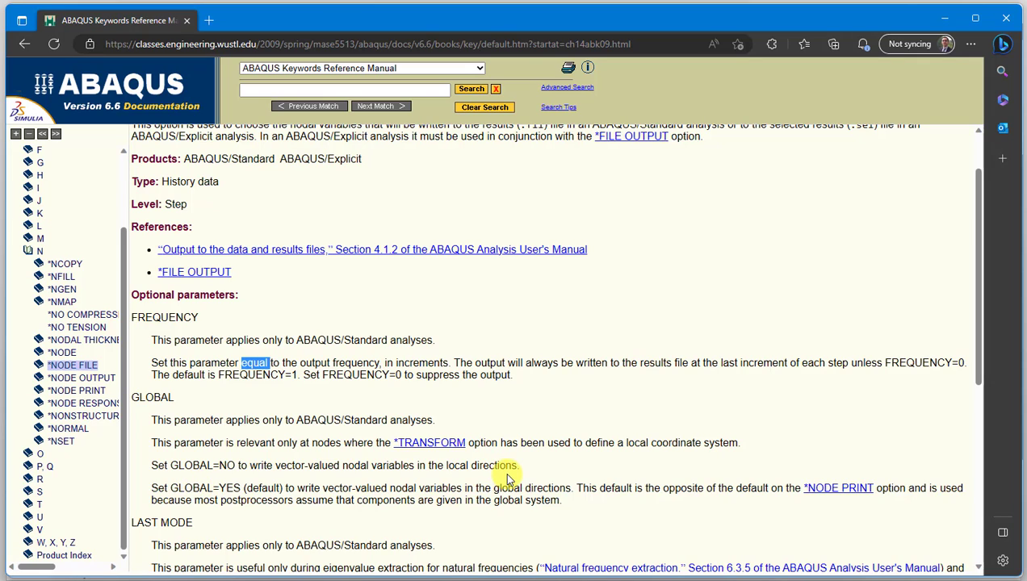
scroll(509, 472, down, 5)
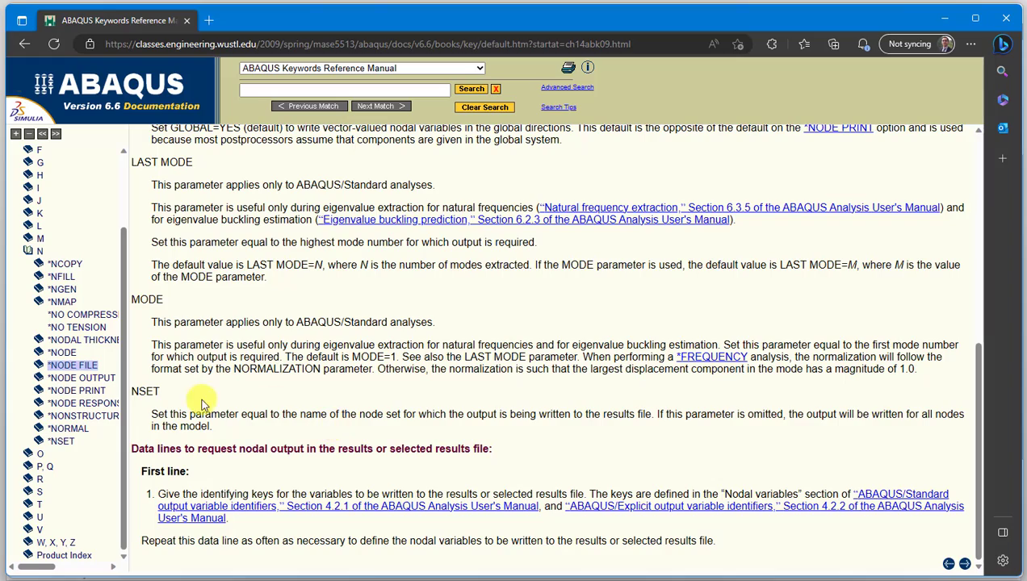
Return to Abaqus/CAE, add the data line U directly below *NODE FILE, FREQUENCY=1, and accept the keyword edits
scroll(415, 378, up, 6)
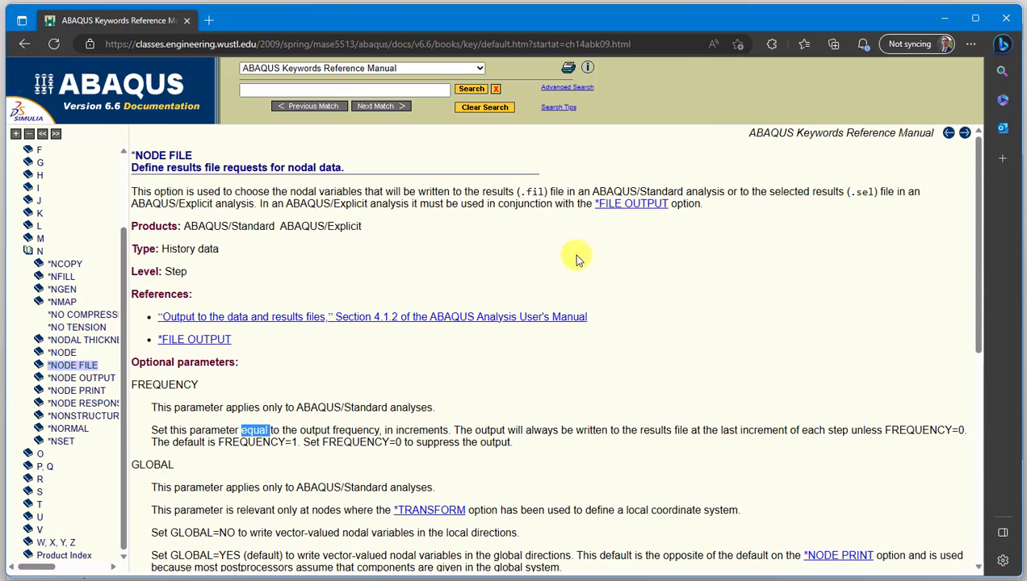
click(941, 18)
click(260, 343)
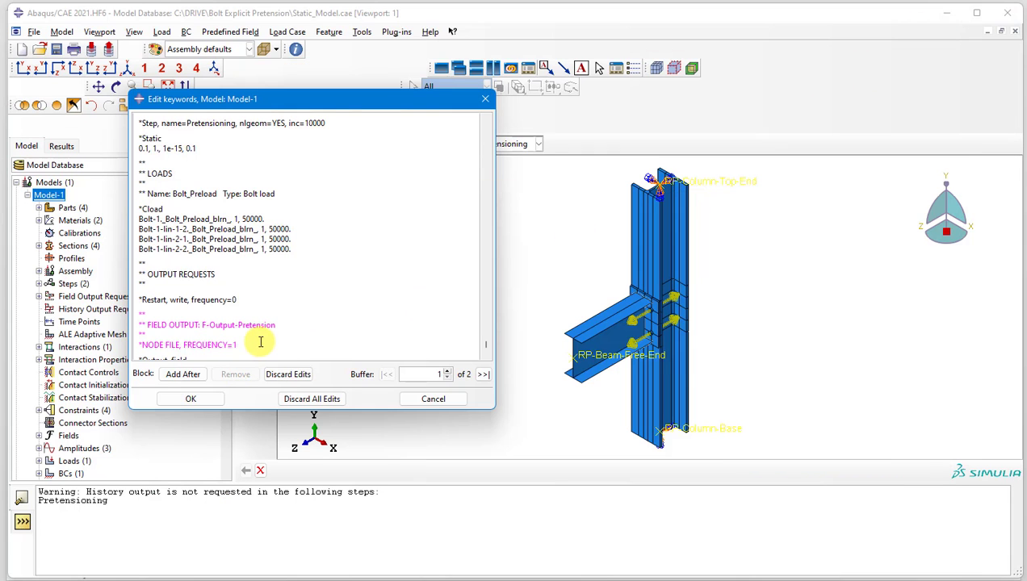
key(Return)
scroll(261, 331, down, 1)
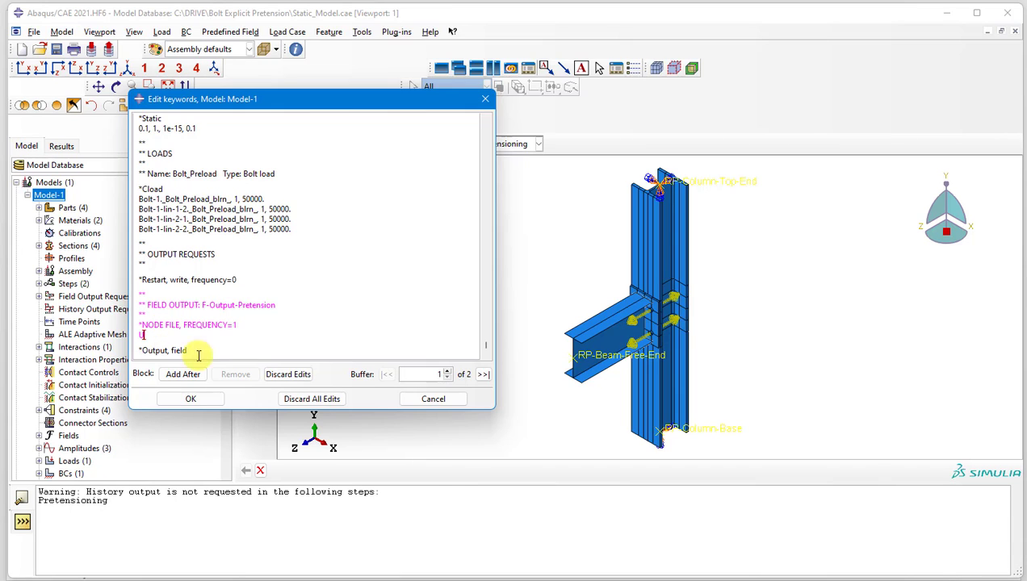
click(206, 400)
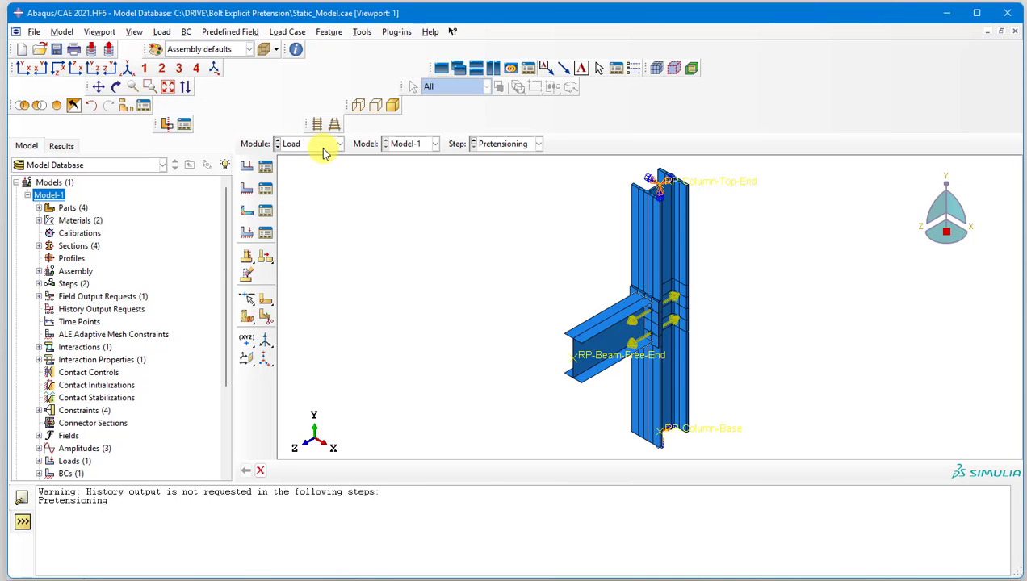
Switch to File Explorer and check the files in the Bolt Explicit Pretension folder
key(alt+Tab)
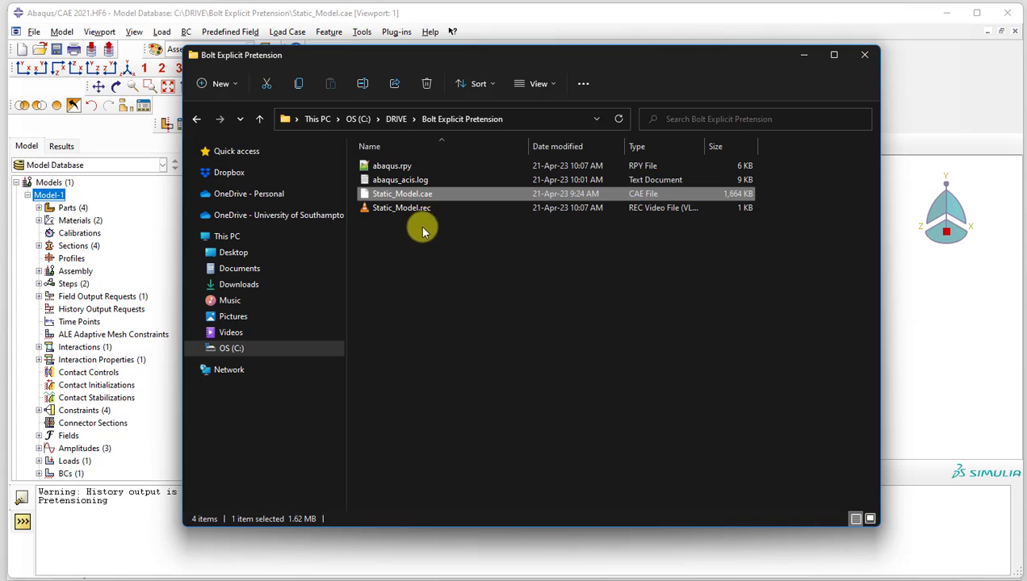
click(803, 55)
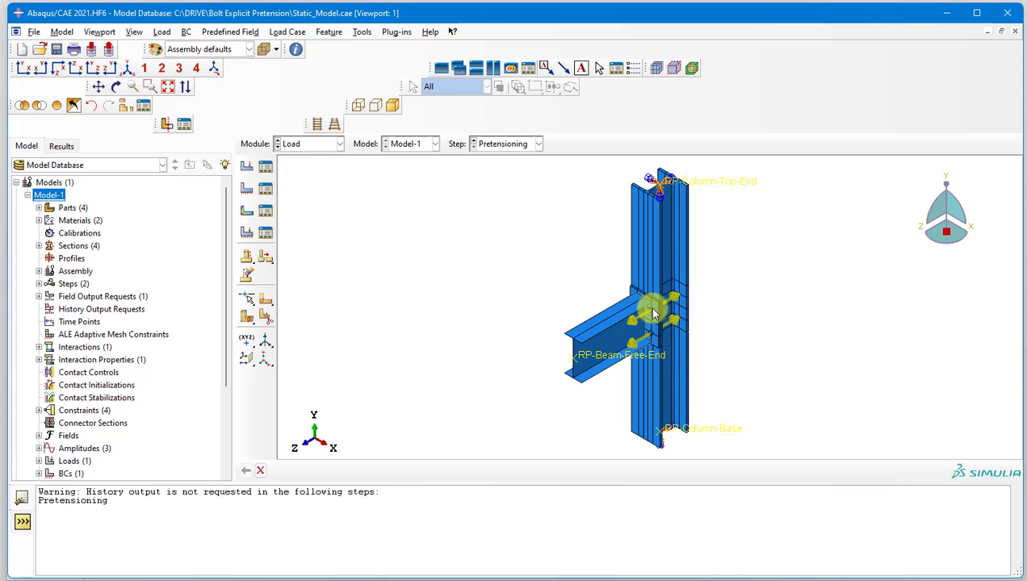
Create a Displacement/Rotation boundary condition named Beam_Disp in the Pretensioning step, applied to the reference point RP-Beam-Free-End
click(267, 190)
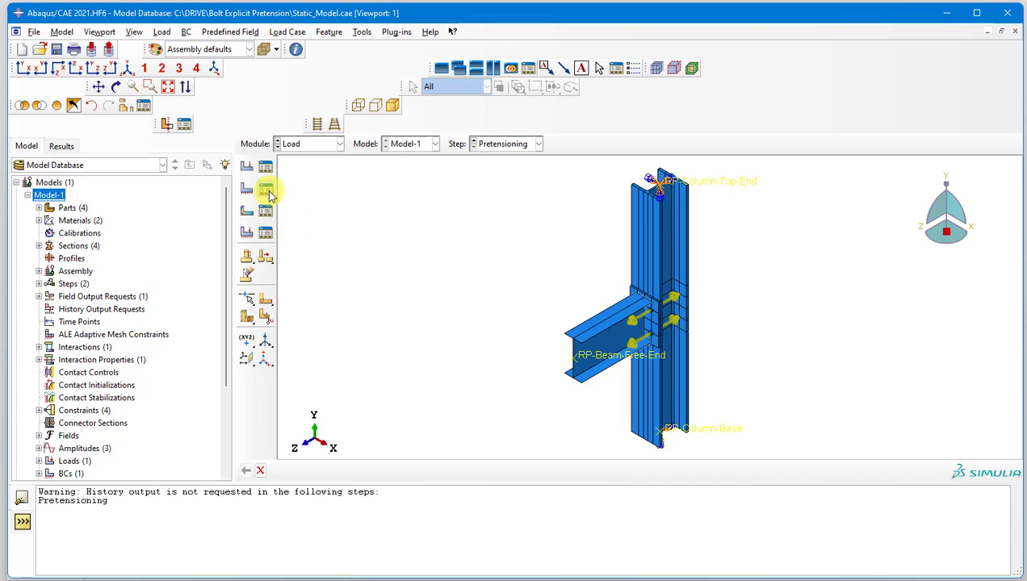
click(311, 442)
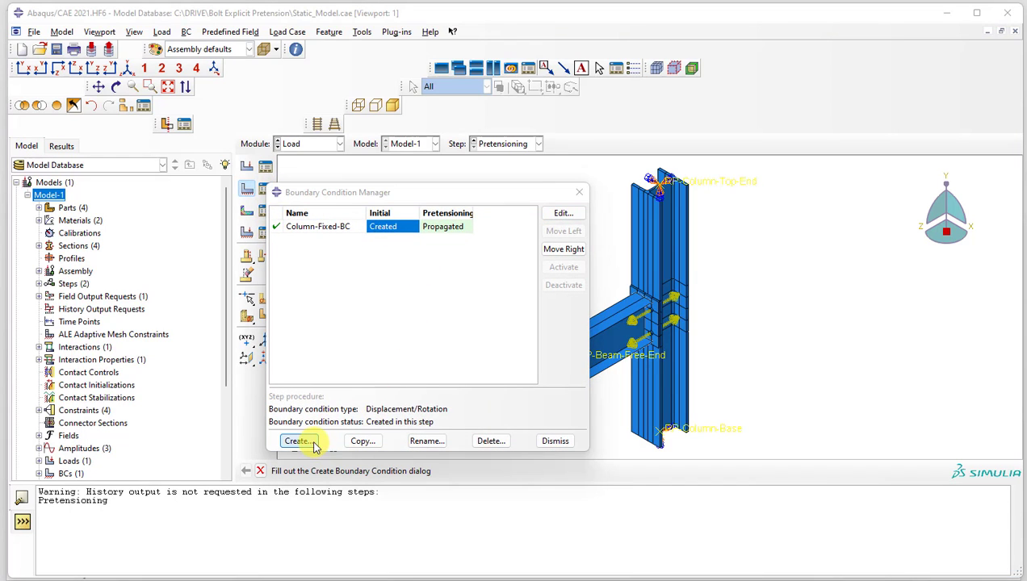
text(Beam)
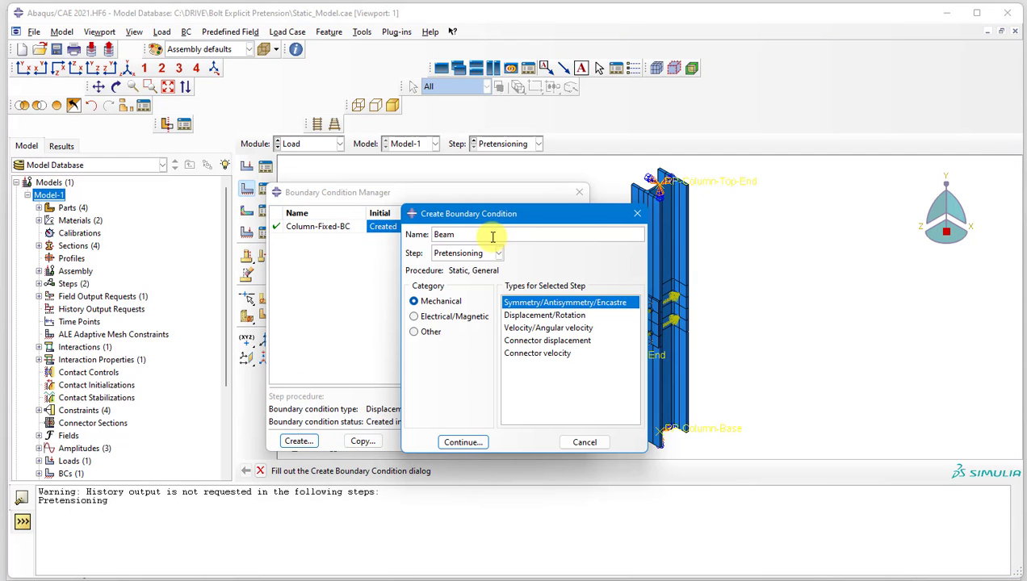
text(_Disp)
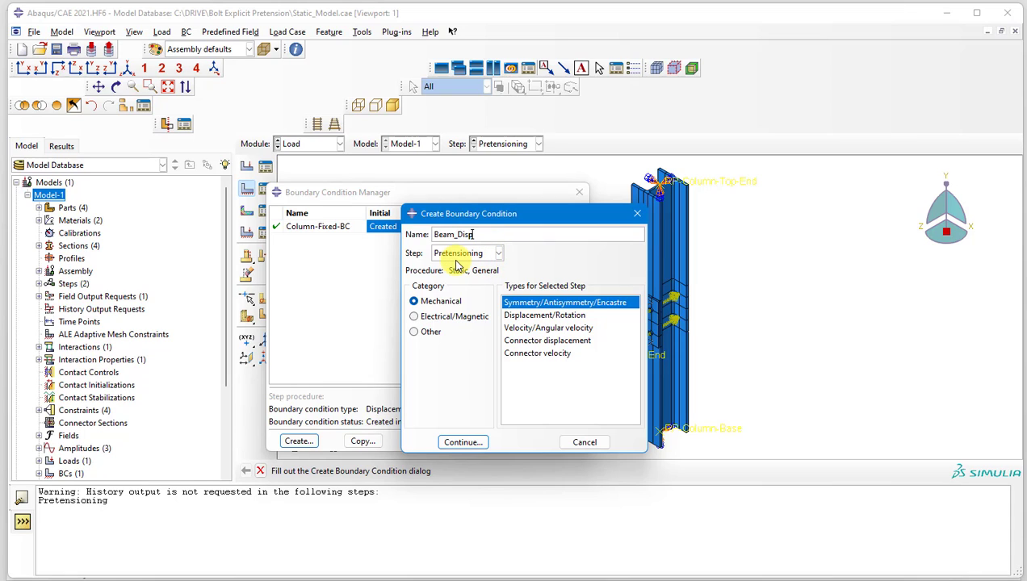
click(547, 317)
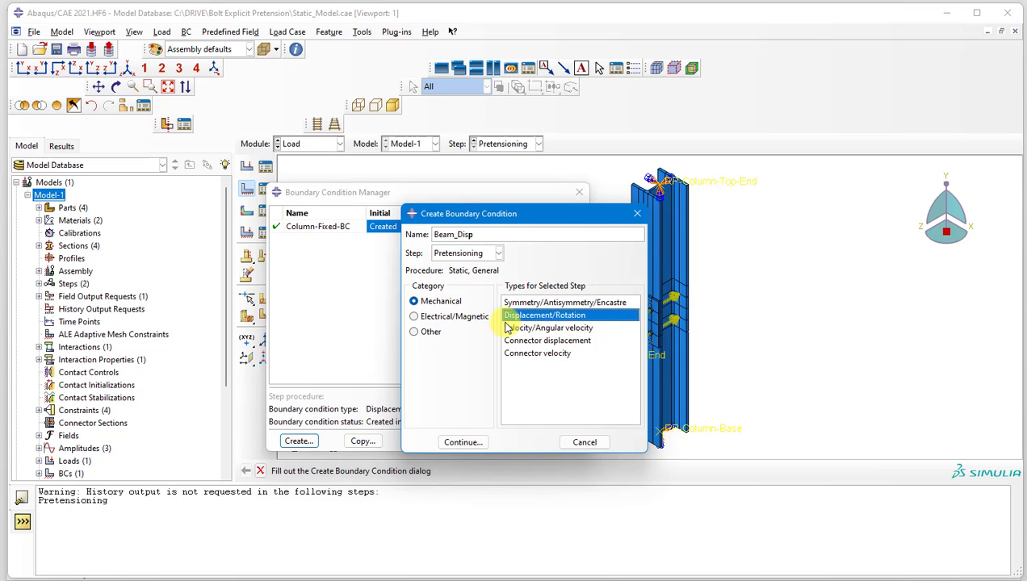
click(474, 443)
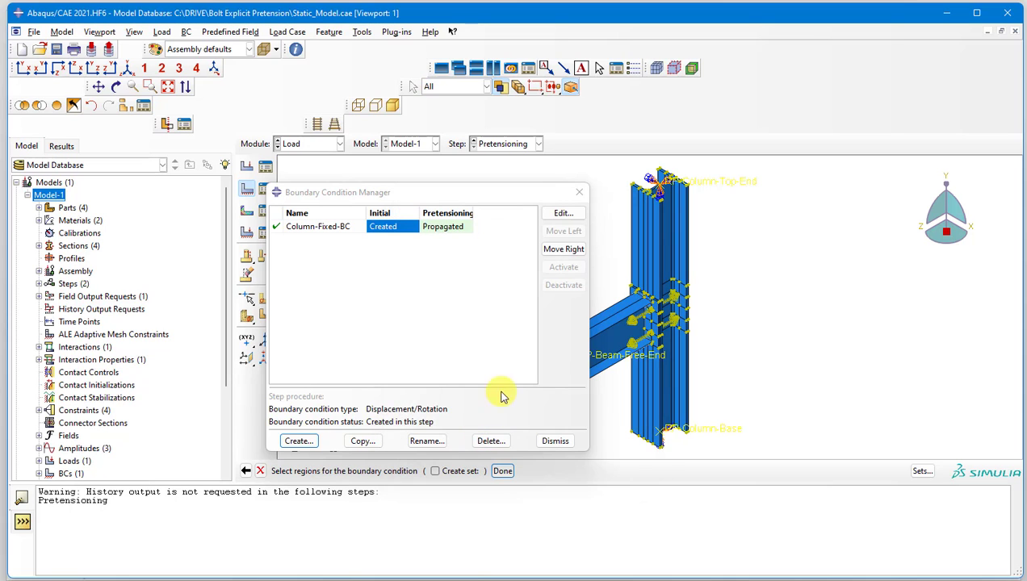
drag(473, 194, 240, 195)
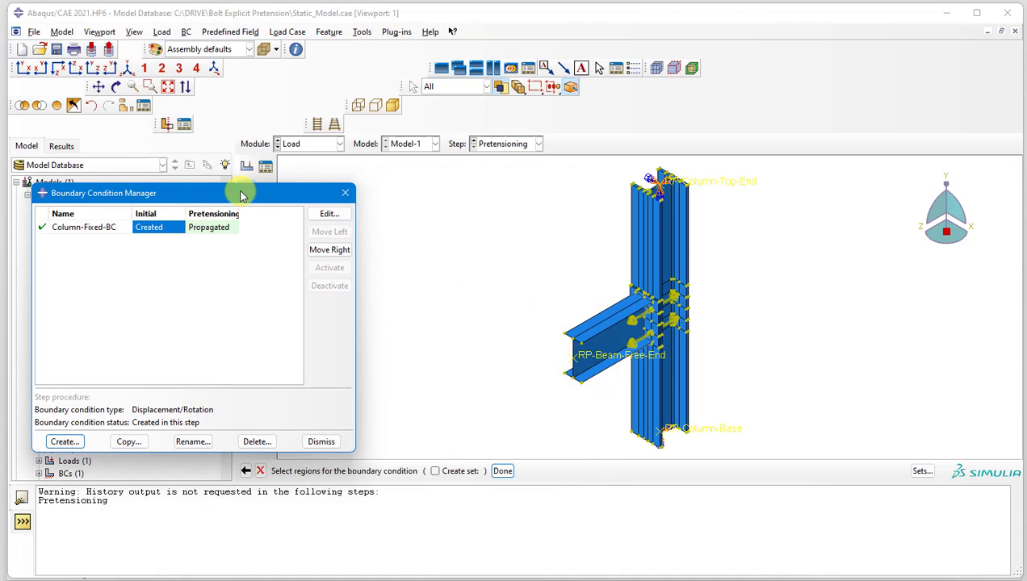
click(604, 358)
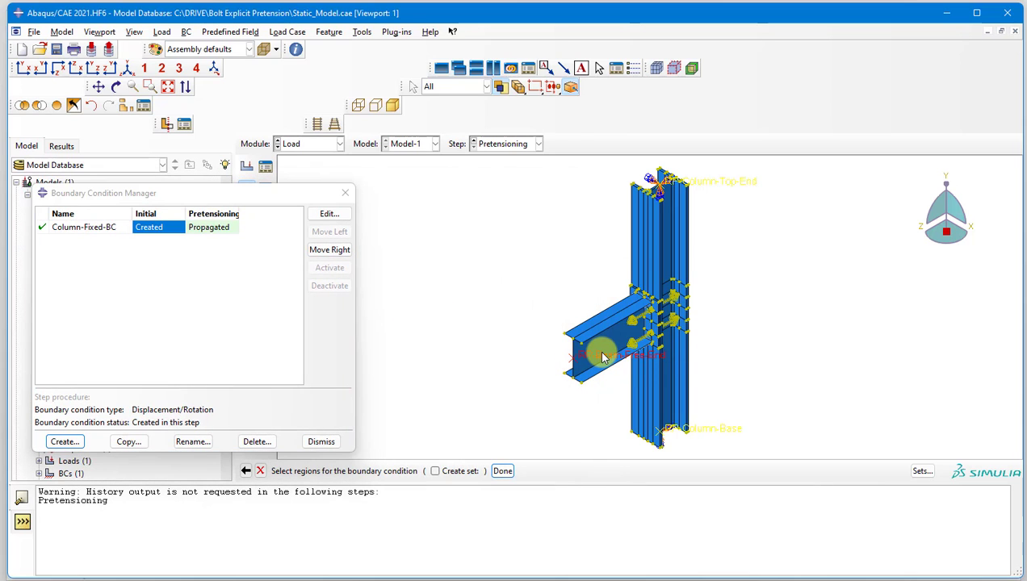
click(502, 470)
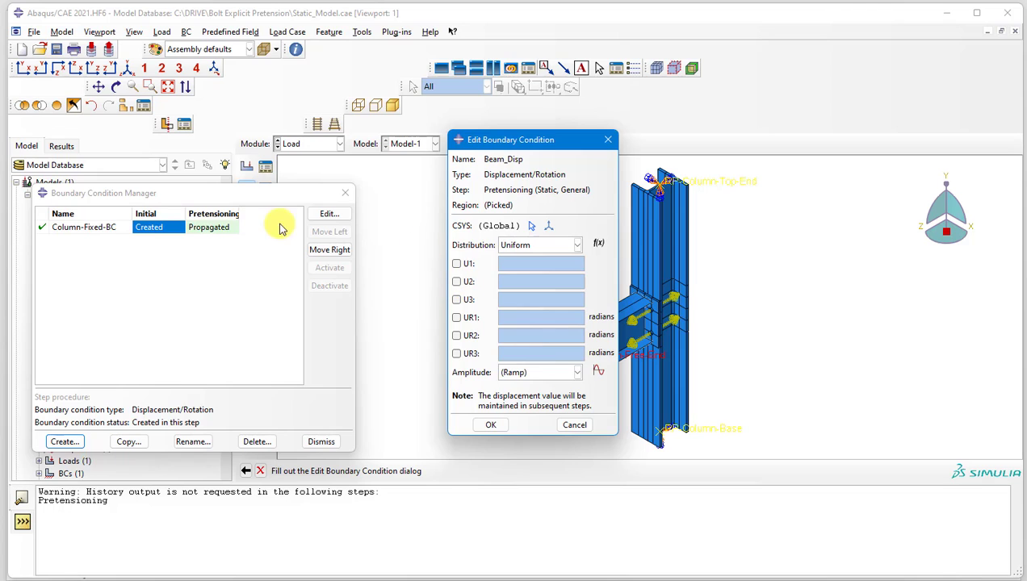
Set U2 of Beam_Disp to -10, accept the boundary condition and close the Boundary Condition Manager
drag(260, 196, 268, 94)
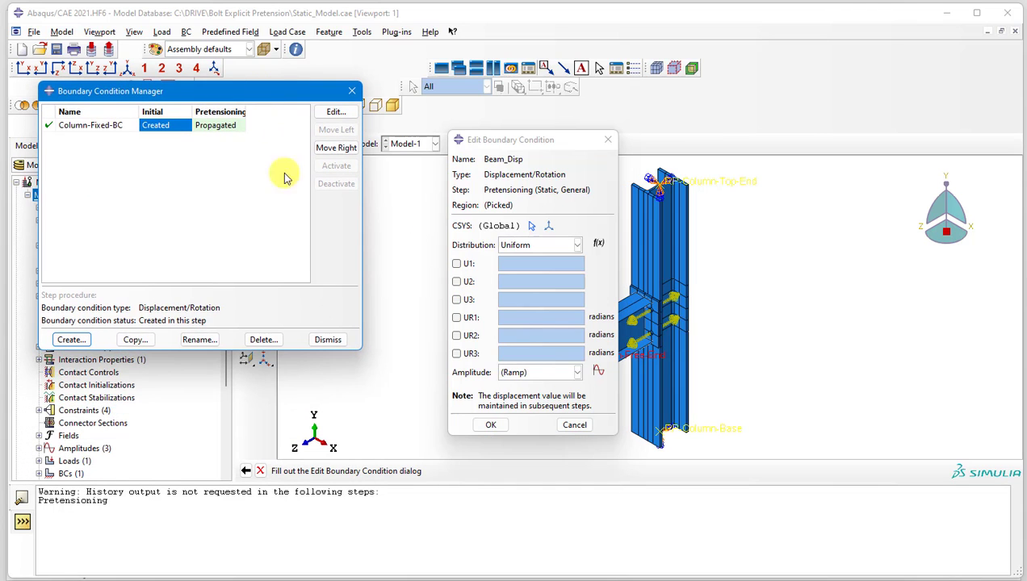
click(456, 281)
text(-)
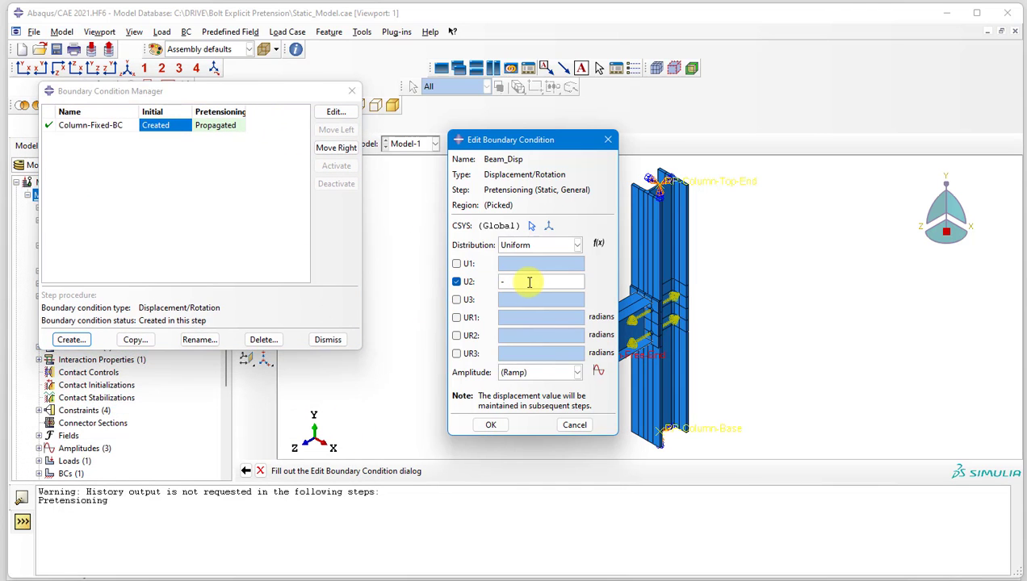
text(10)
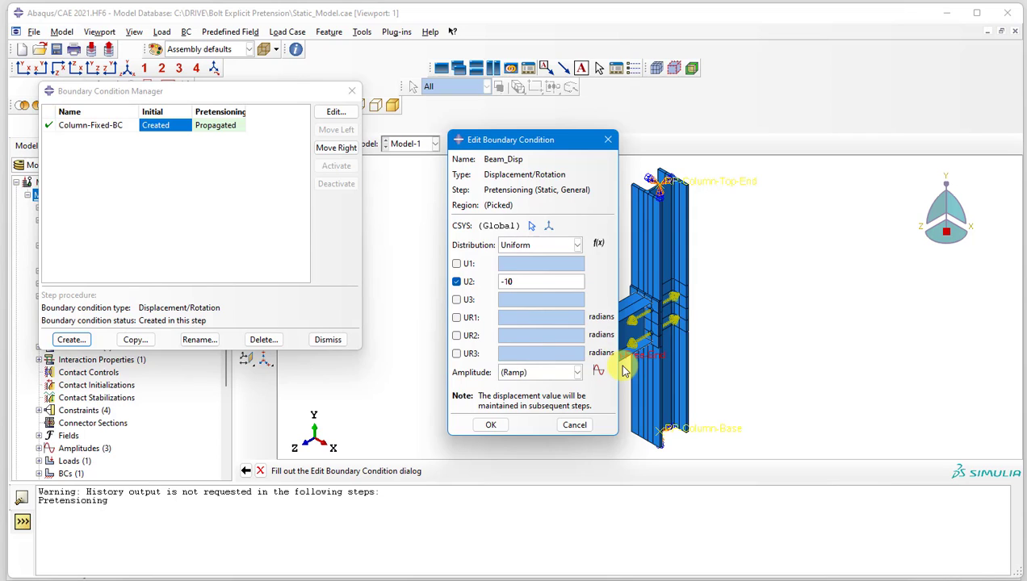
click(489, 425)
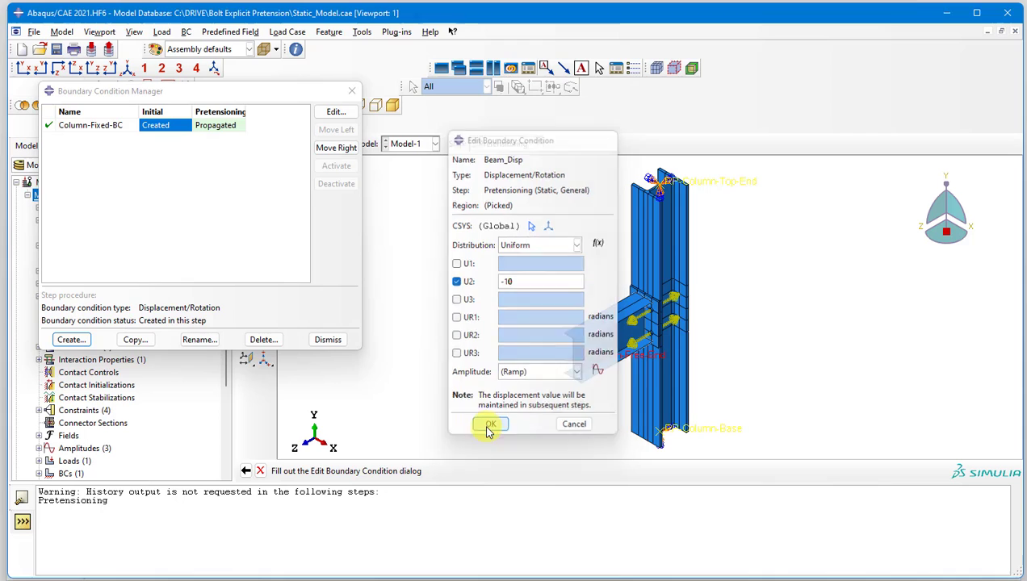
click(336, 343)
In the Job module, create a job named Static_Preload for Model-1 that uses multiple processors, with 2 processors
click(327, 145)
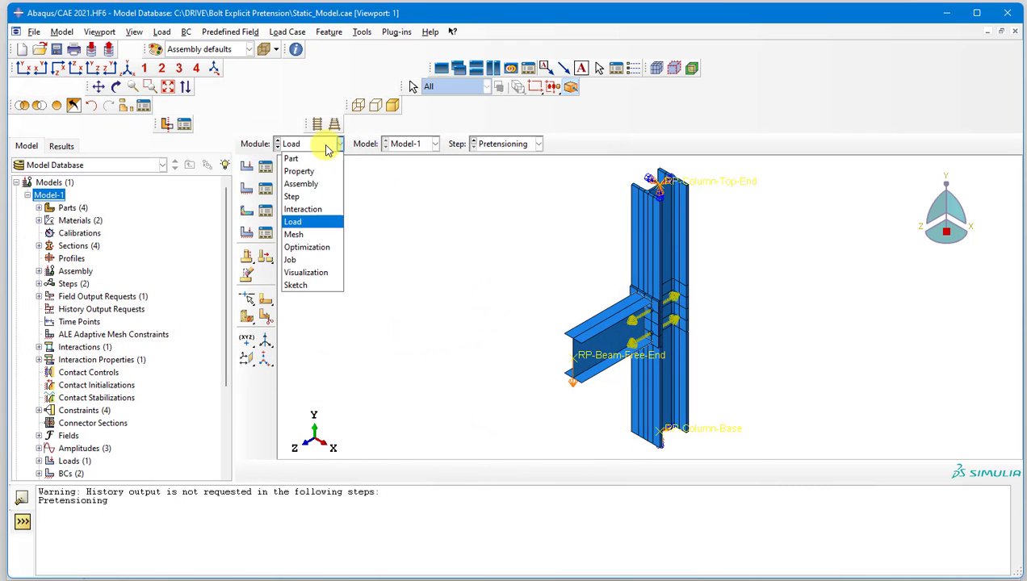
click(308, 260)
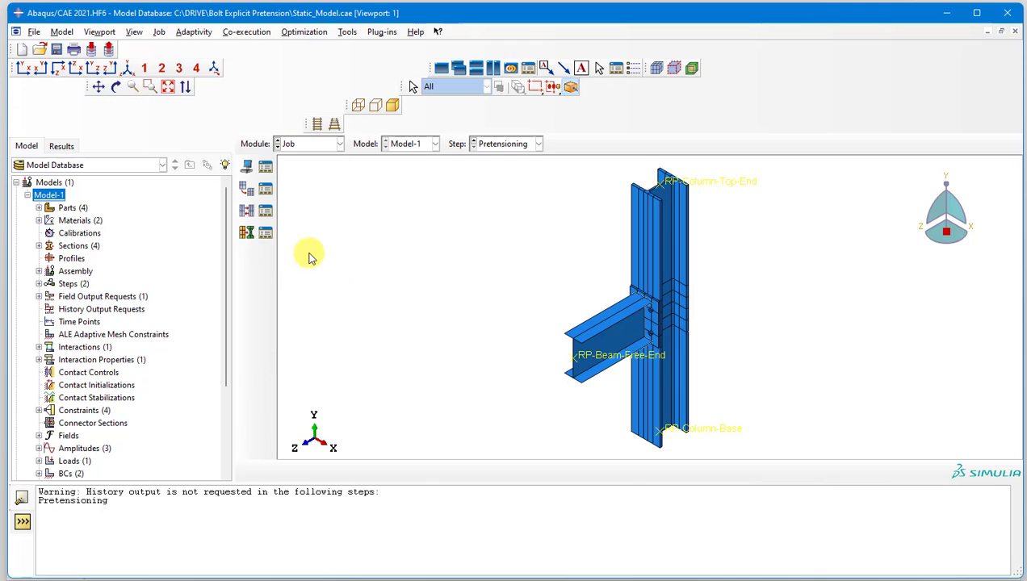
click(265, 168)
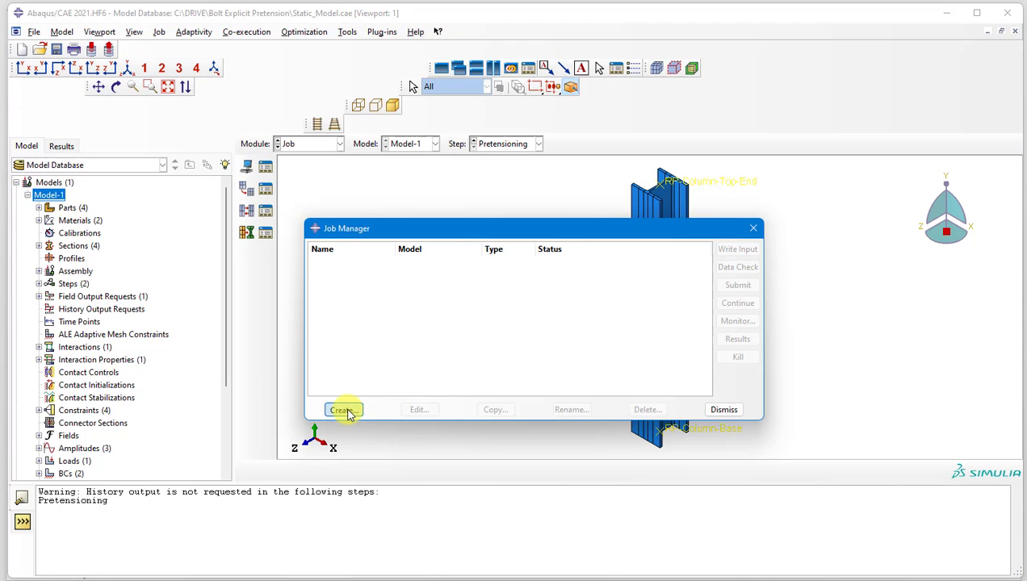
click(344, 411)
text(S)
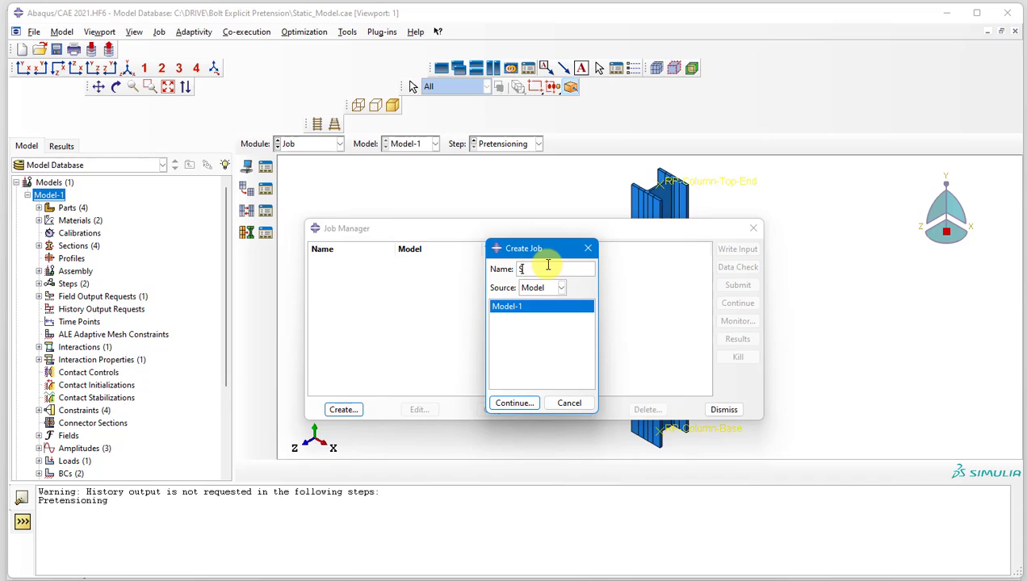
text(tatic_Preload)
key(Return)
click(720, 226)
click(586, 241)
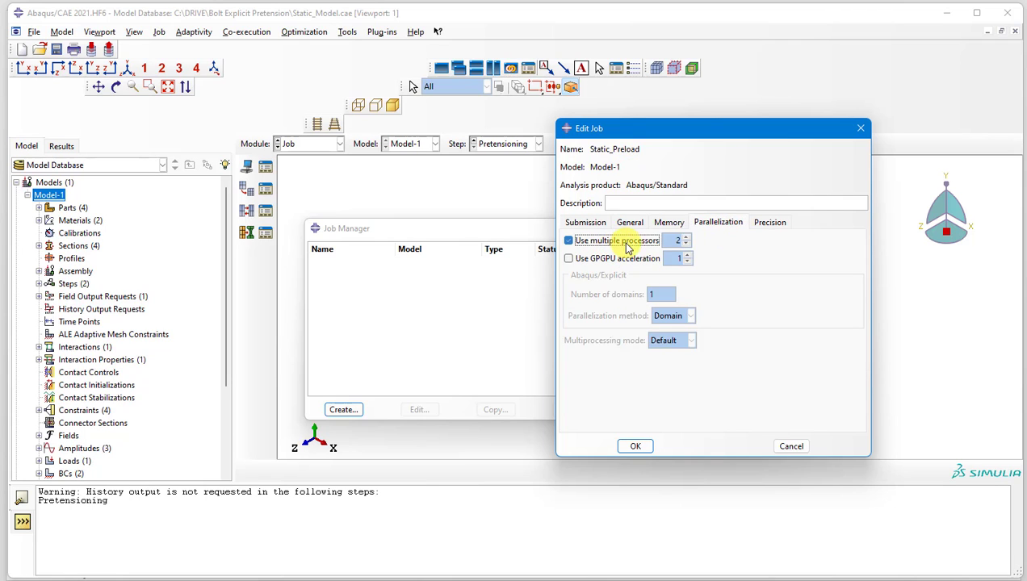
click(637, 448)
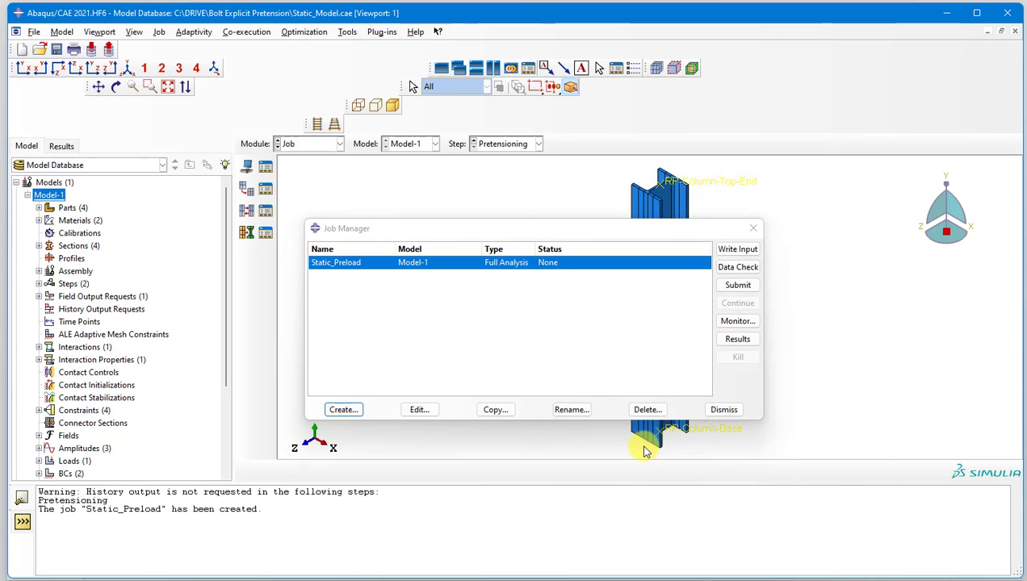
Submit the Static_Preload job and check for the Static_Preload.fil results file in the project folder in File Explorer
click(737, 286)
key(super+e)
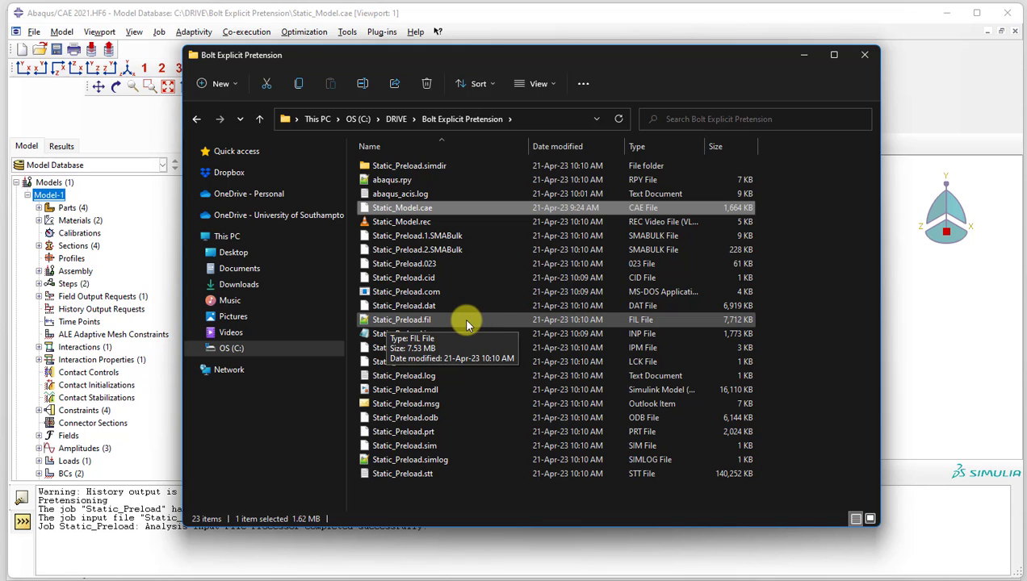
click(418, 322)
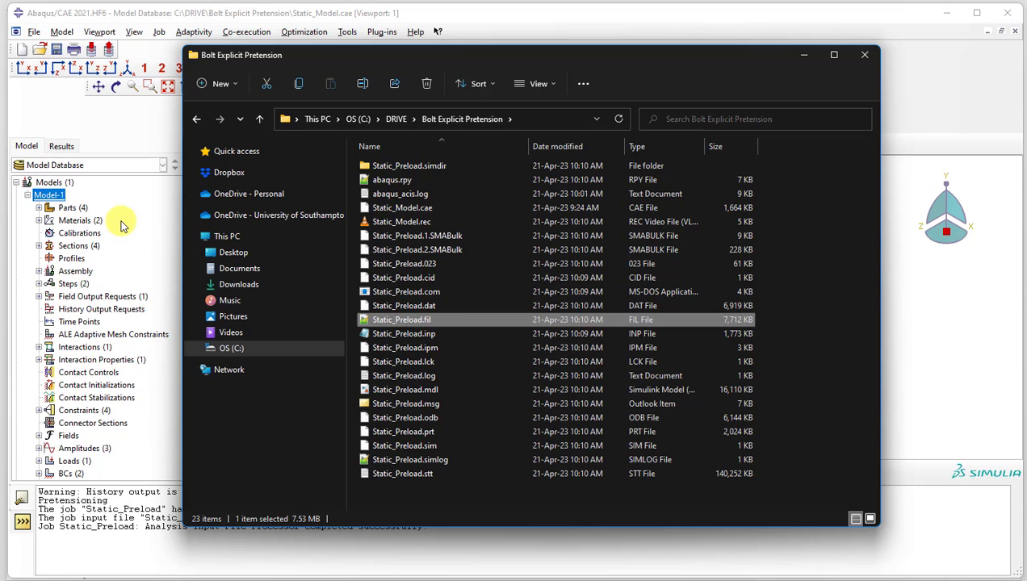
click(803, 54)
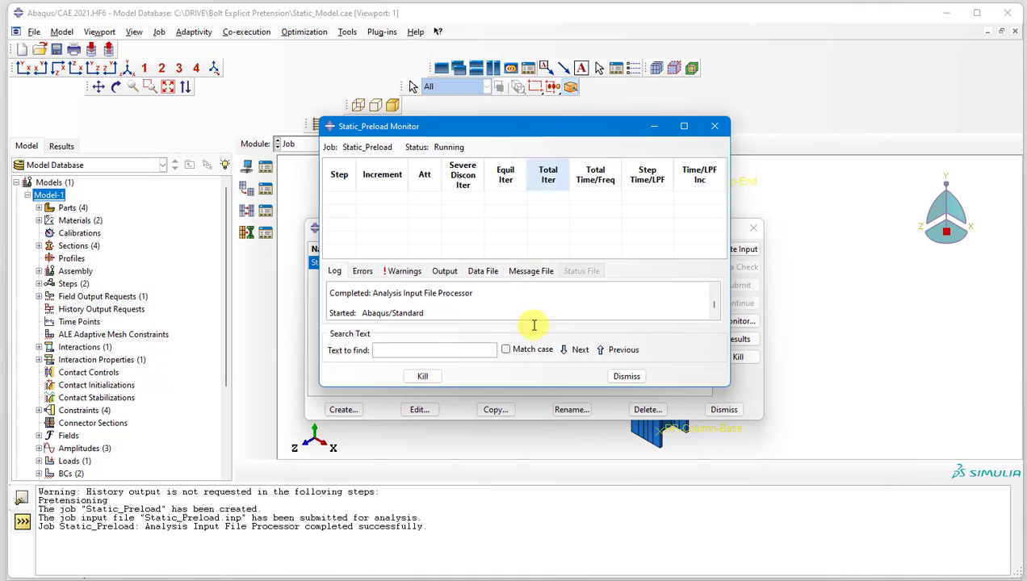
Enlarge the Static_Preload job monitor and its increment table, follow the run until it ends, and close the monitor
drag(535, 386, 550, 511)
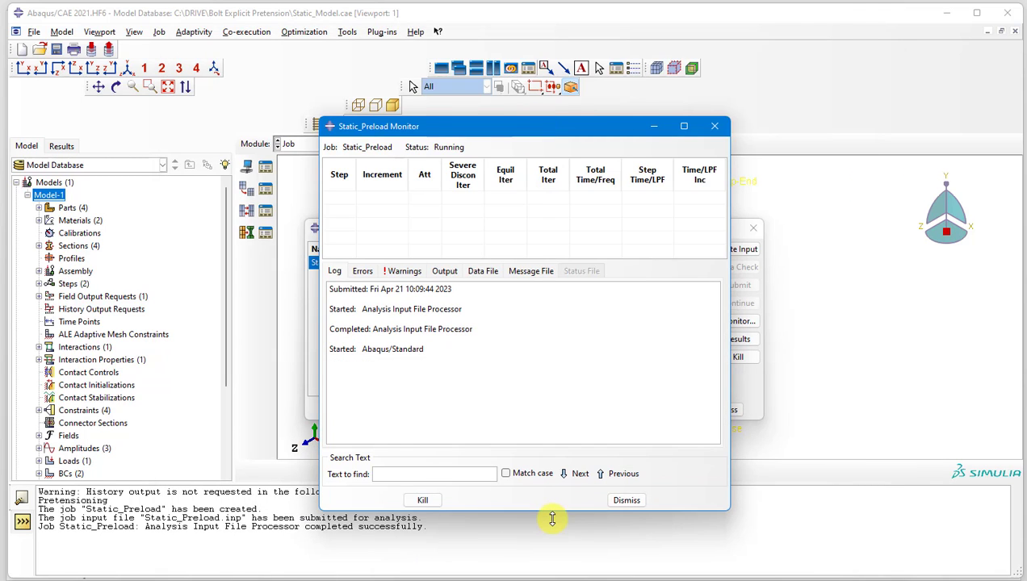
drag(623, 261, 626, 337)
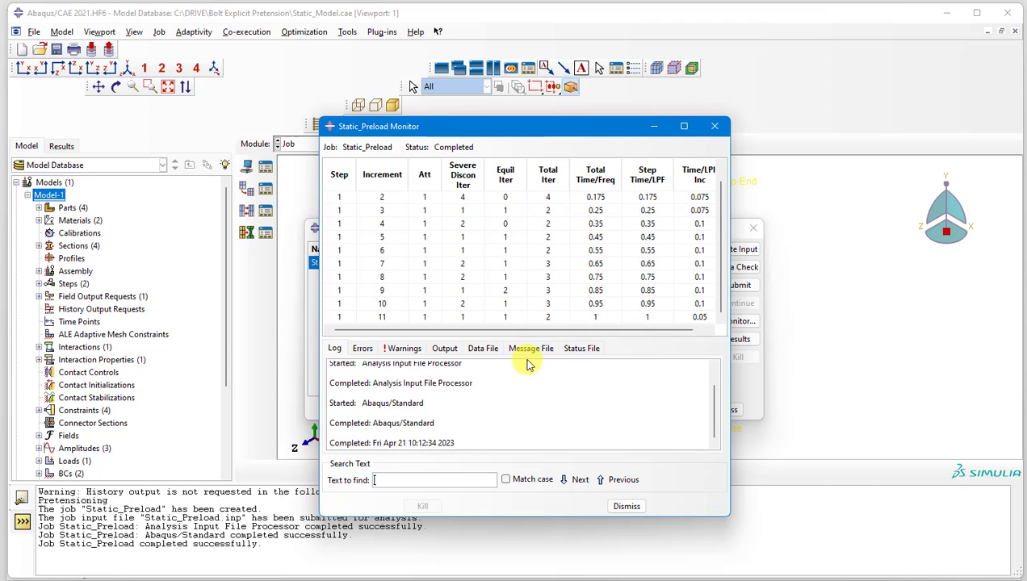
click(633, 509)
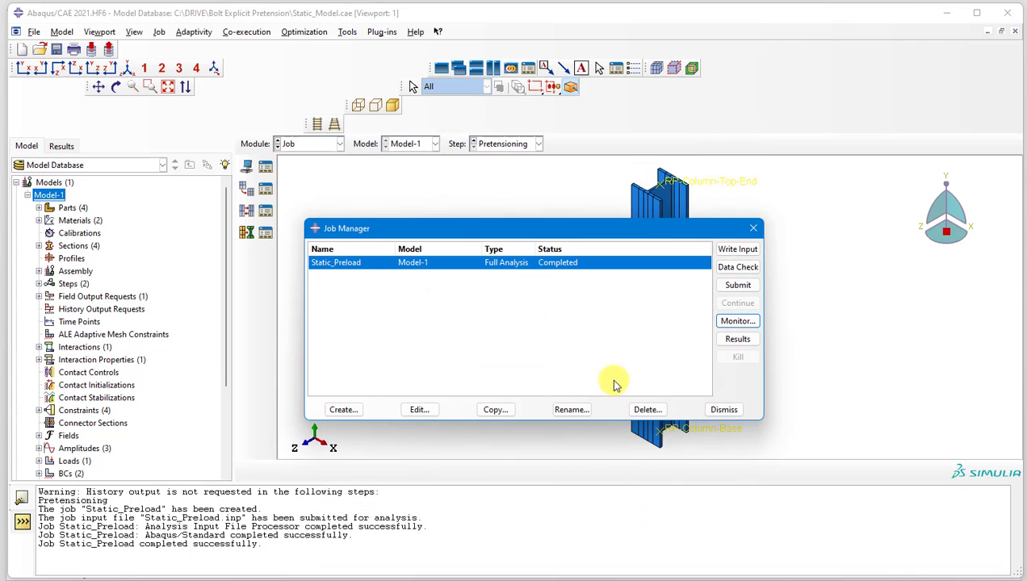
Open the Static_Preload results and examine the Mises stress contours on the deformed beam-to-column connection in a side view
click(739, 339)
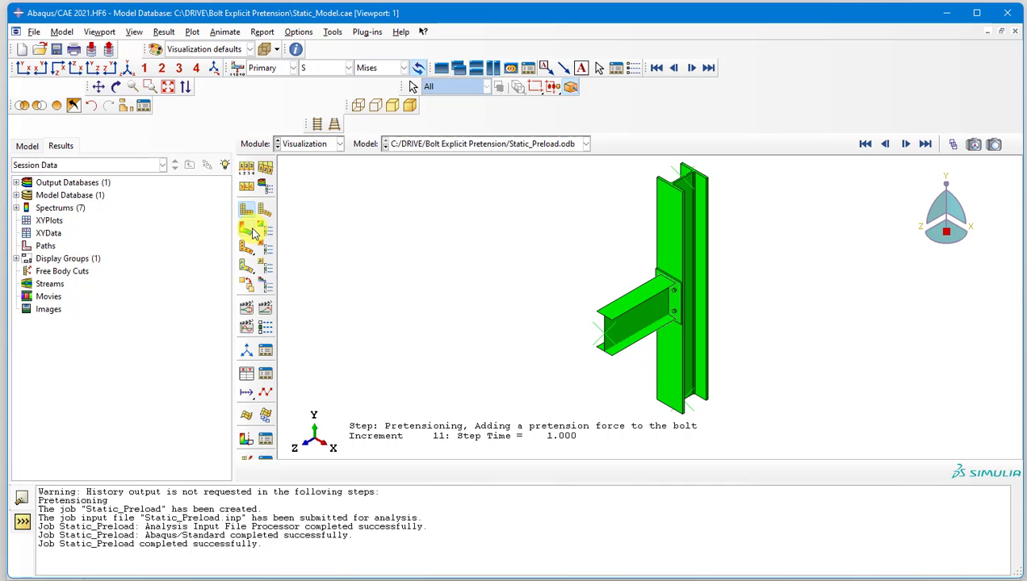
click(248, 230)
click(110, 68)
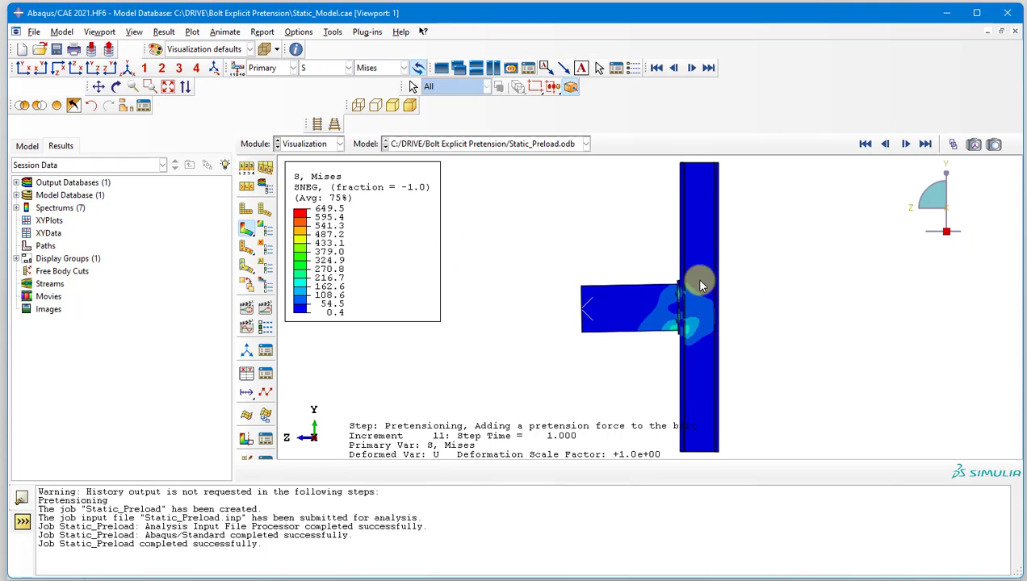
scroll(701, 286, down, 6)
scroll(735, 277, up, 3)
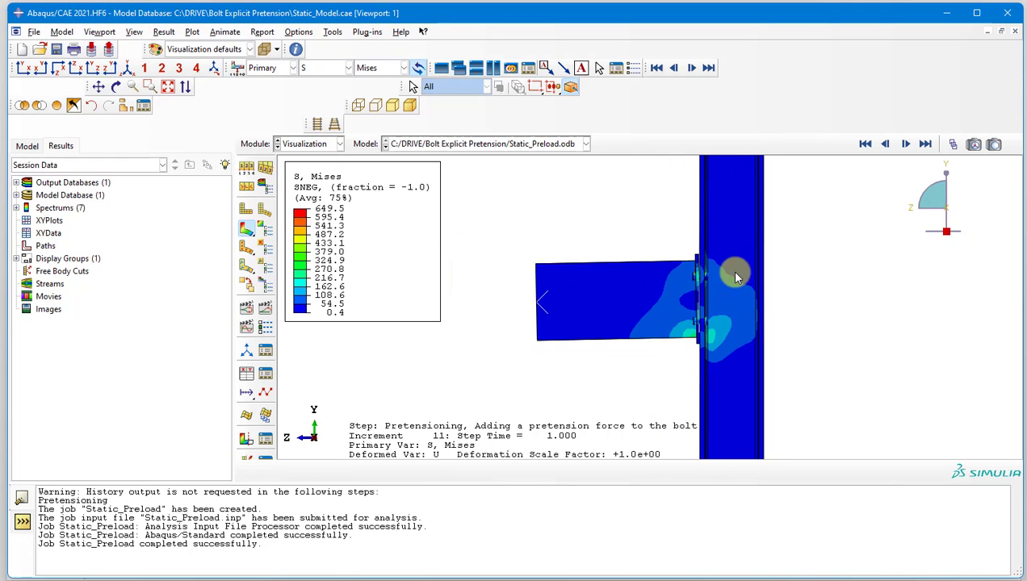
scroll(532, 271, down, 3)
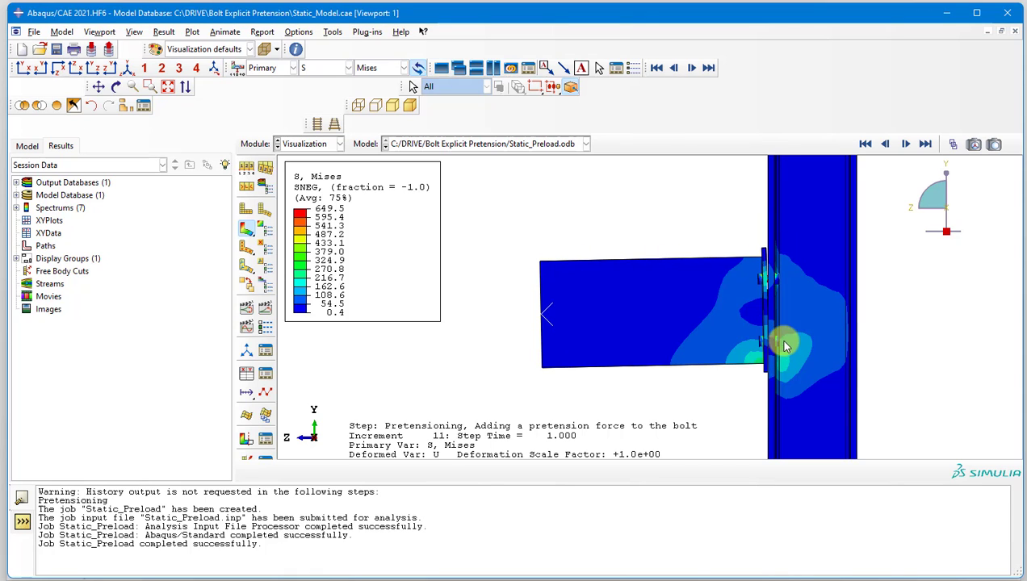
Examine the Mises stress around the bolt heads, end plate and column flange up close, then across the whole connection
scroll(774, 281, down, 5)
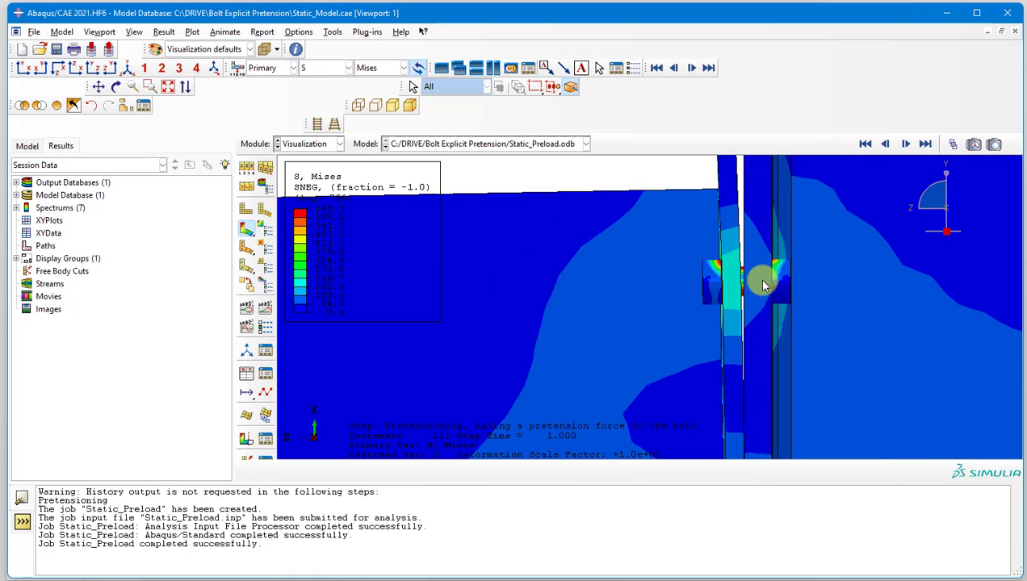
scroll(747, 279, down, 4)
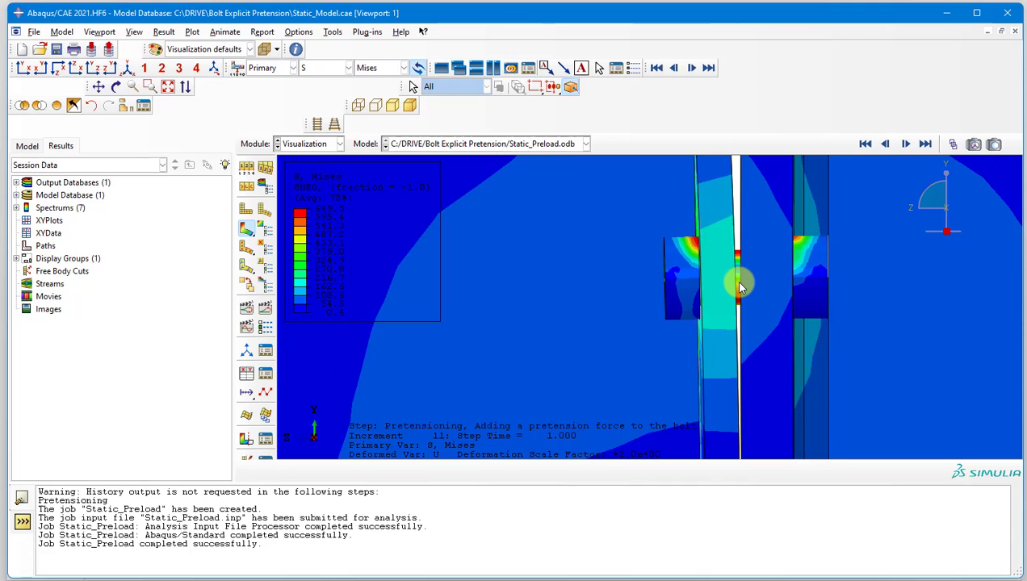
scroll(741, 286, up, 8)
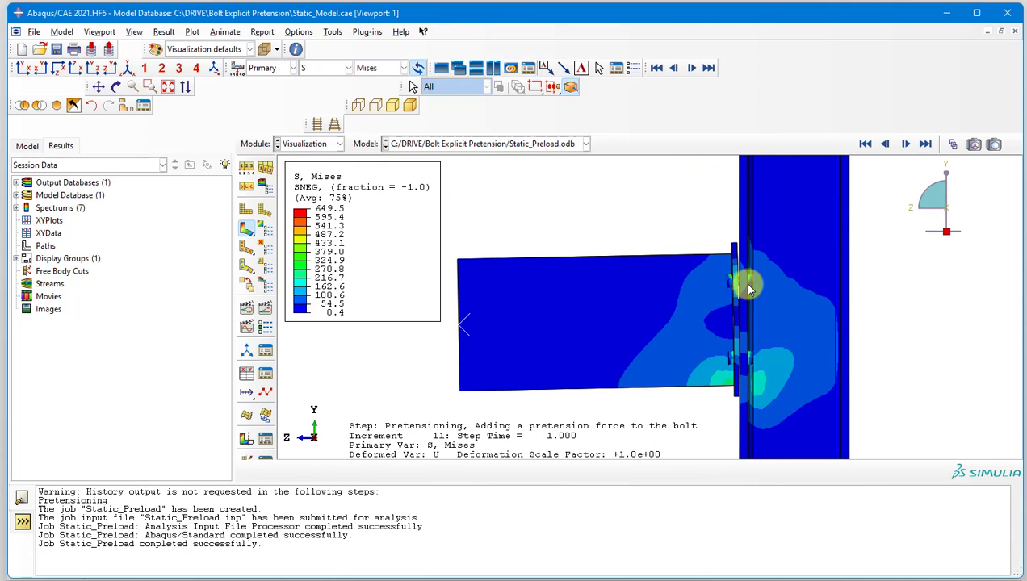
scroll(748, 289, down, 1)
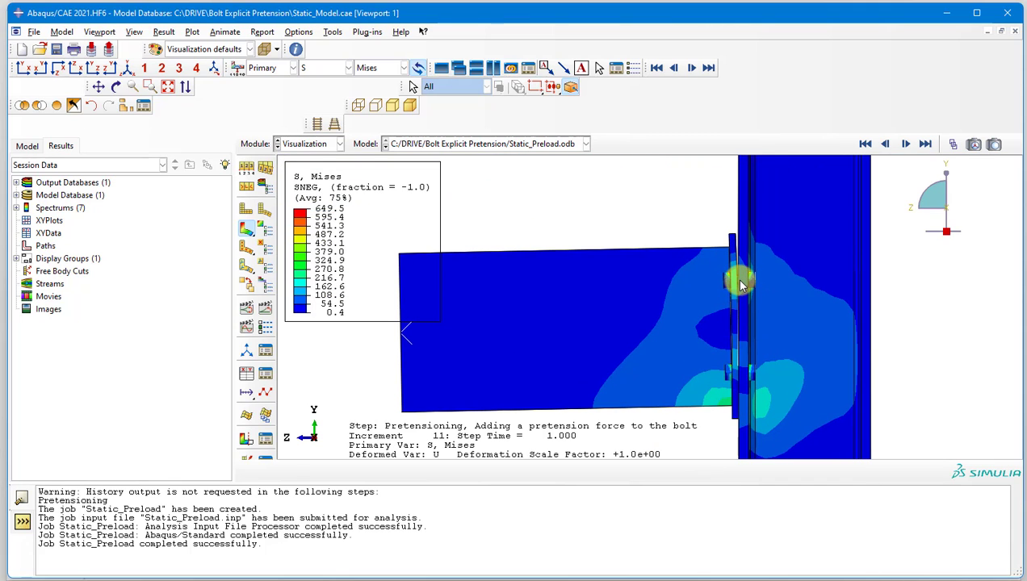
scroll(739, 281, up, 3)
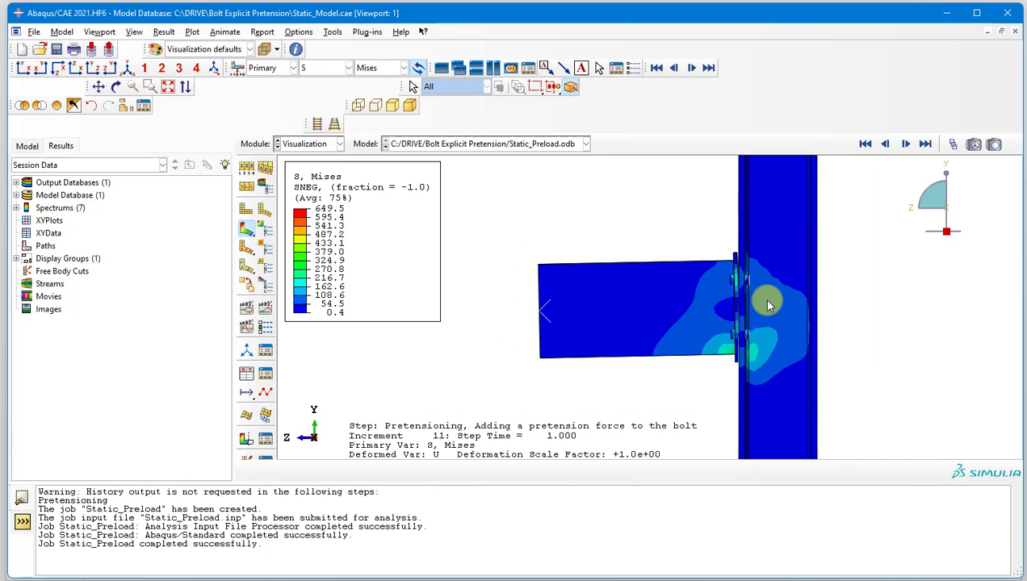
scroll(767, 300, up, 2)
scroll(761, 301, down, 2)
scroll(719, 303, up, 2)
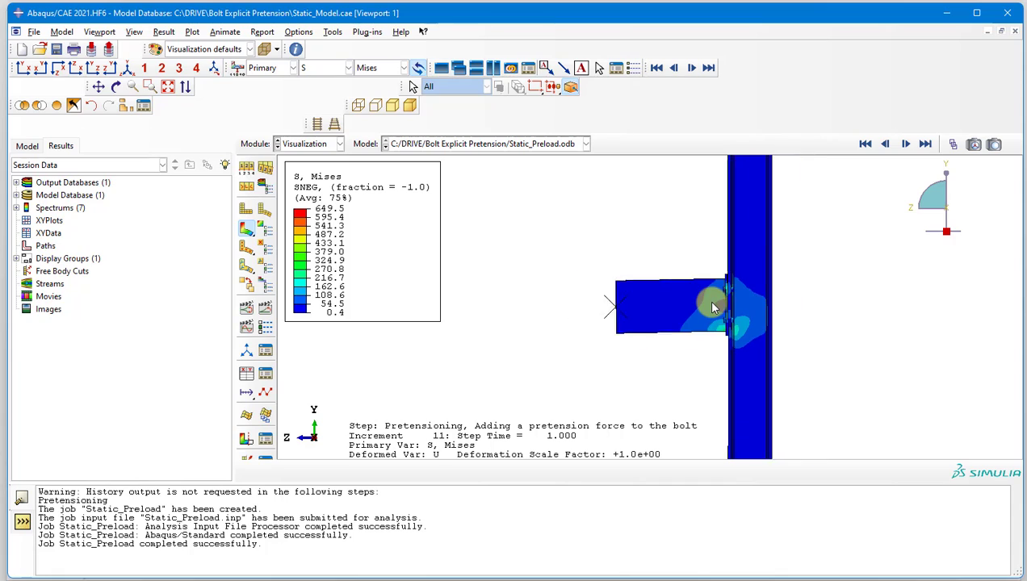
scroll(714, 307, up, 1)
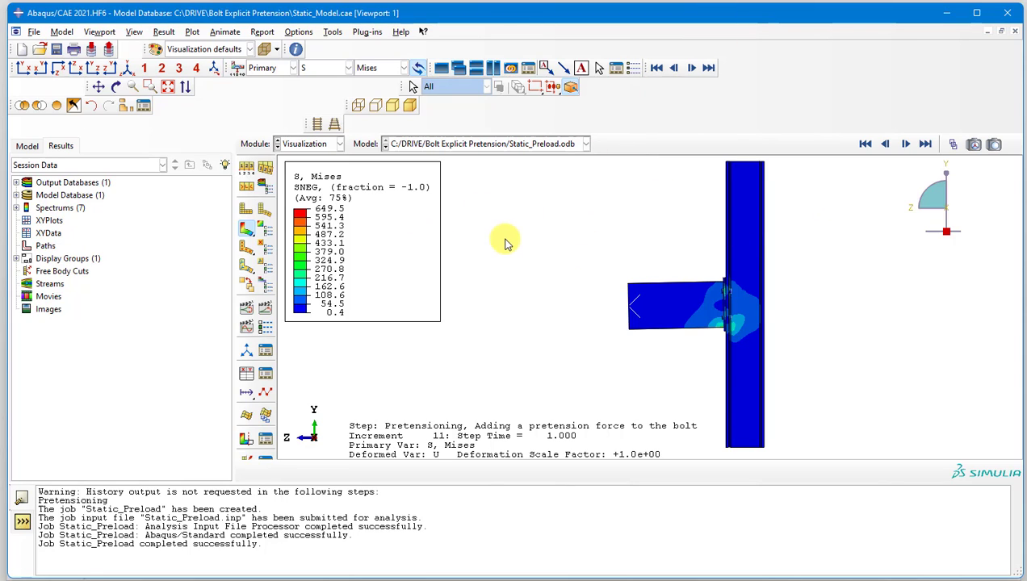
Save the static model database, and save a copy of it as Explicit_Model.cae in the Bolt Explicit Pretension folder
click(58, 49)
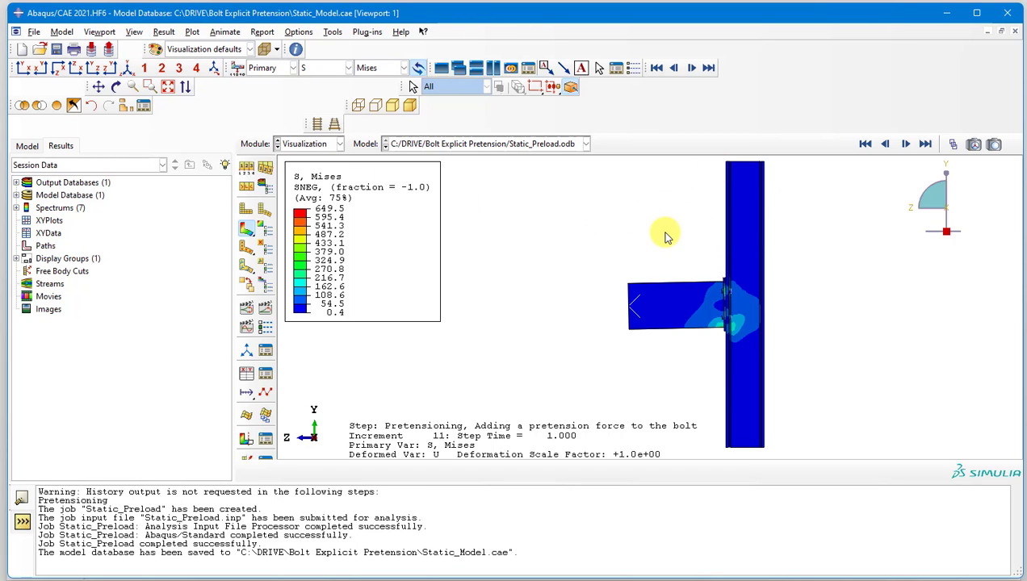
click(34, 32)
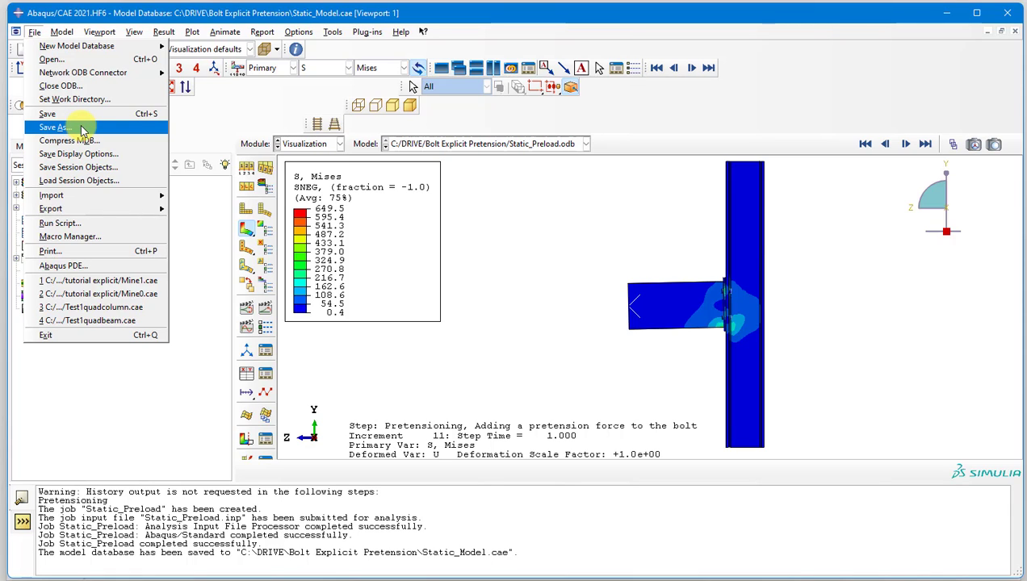
click(80, 128)
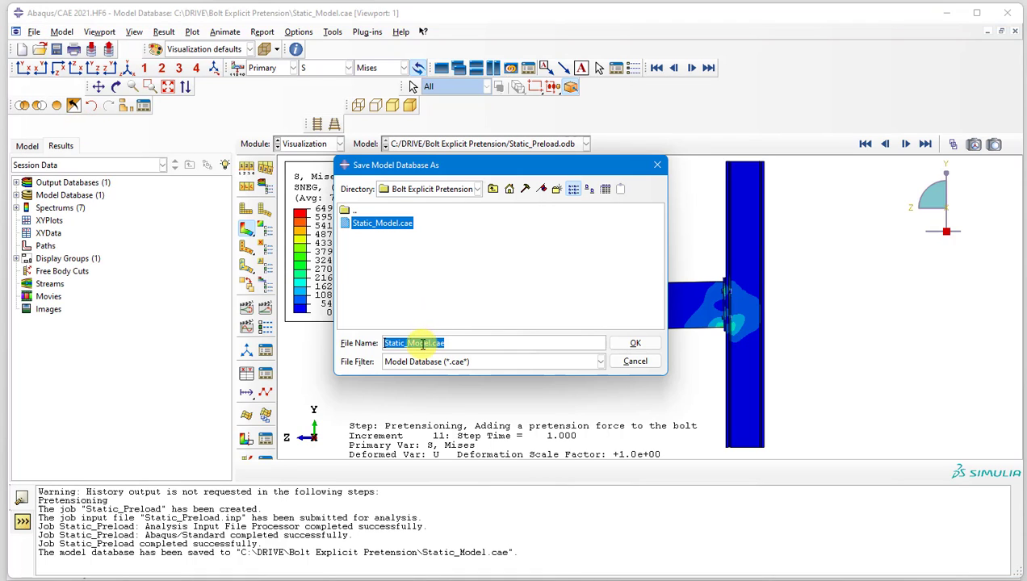
click(406, 344)
double_click(404, 344)
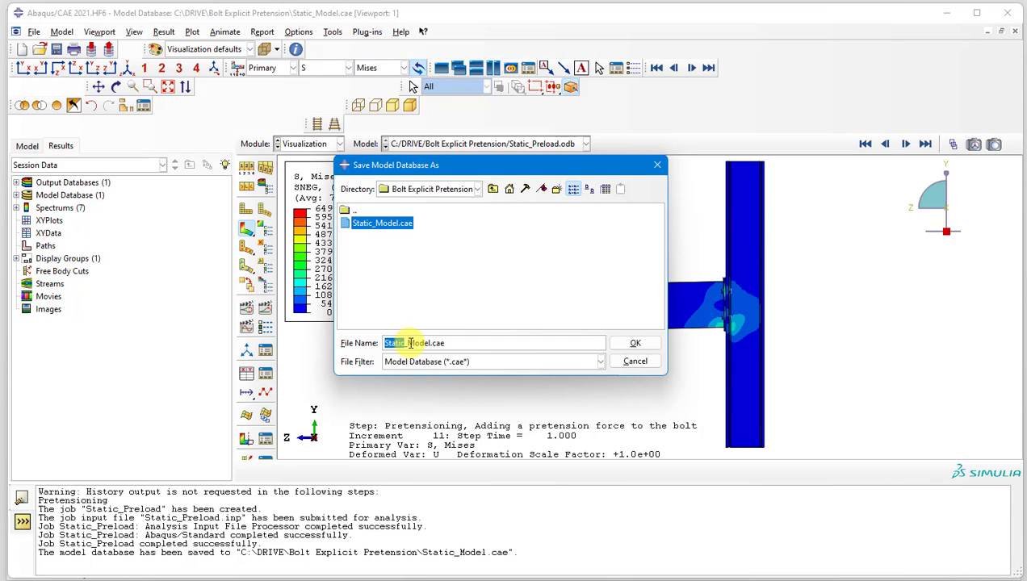
text(Explicit)
click(634, 345)
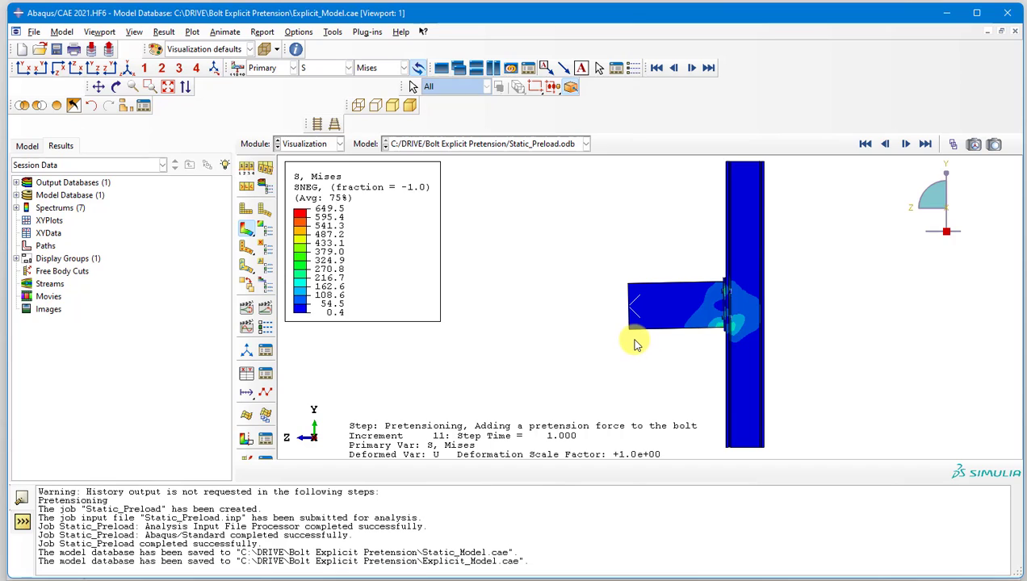
Go to the Part module, discard all keyword edits of Model-1, and close the keyword editor
click(308, 144)
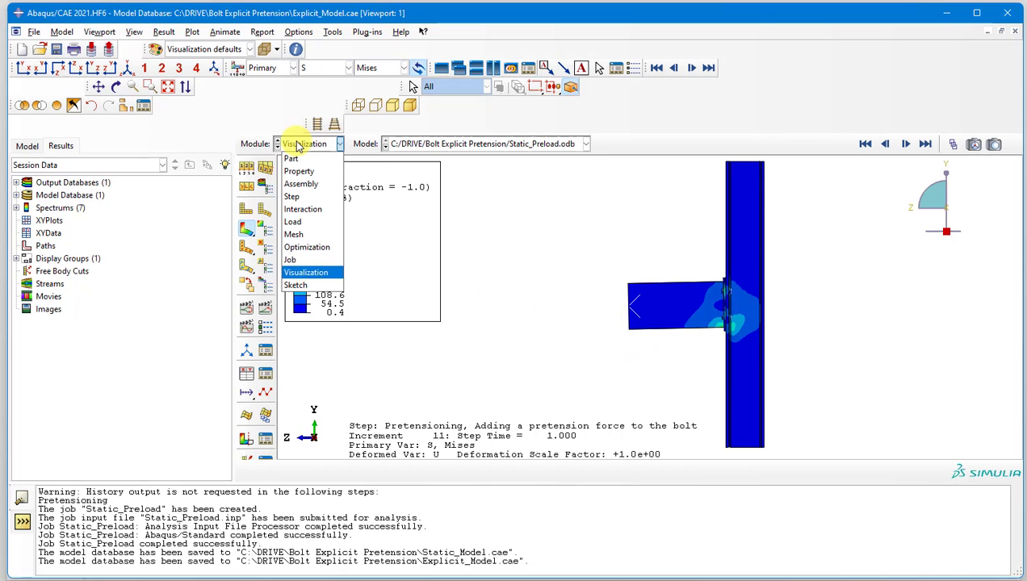
click(291, 158)
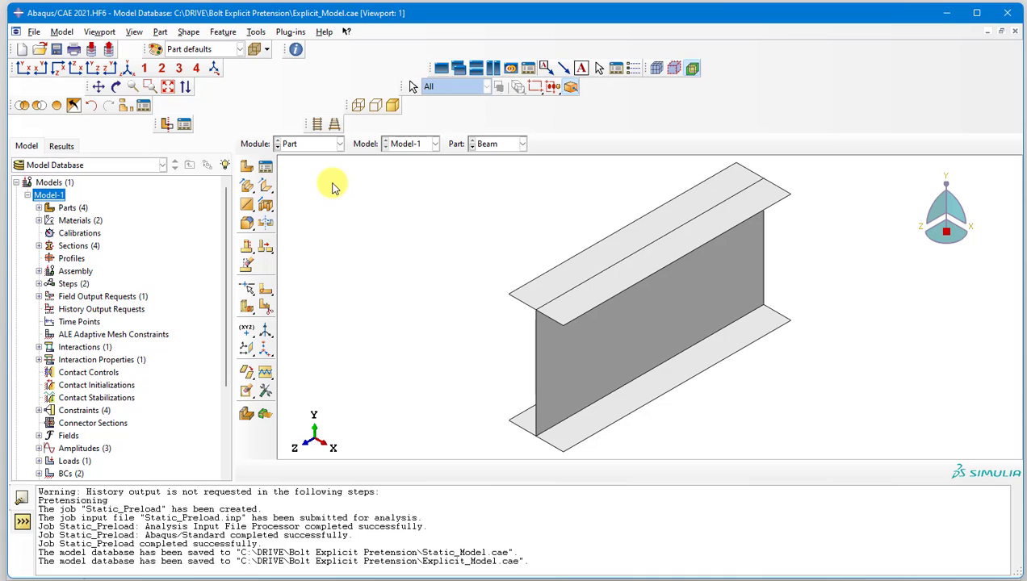
right_click(62, 198)
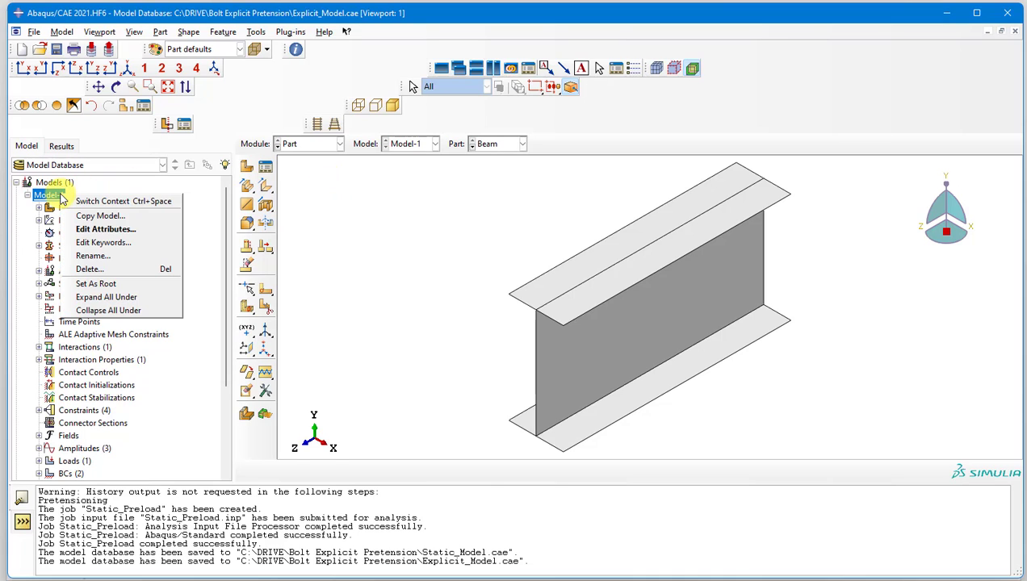
click(117, 242)
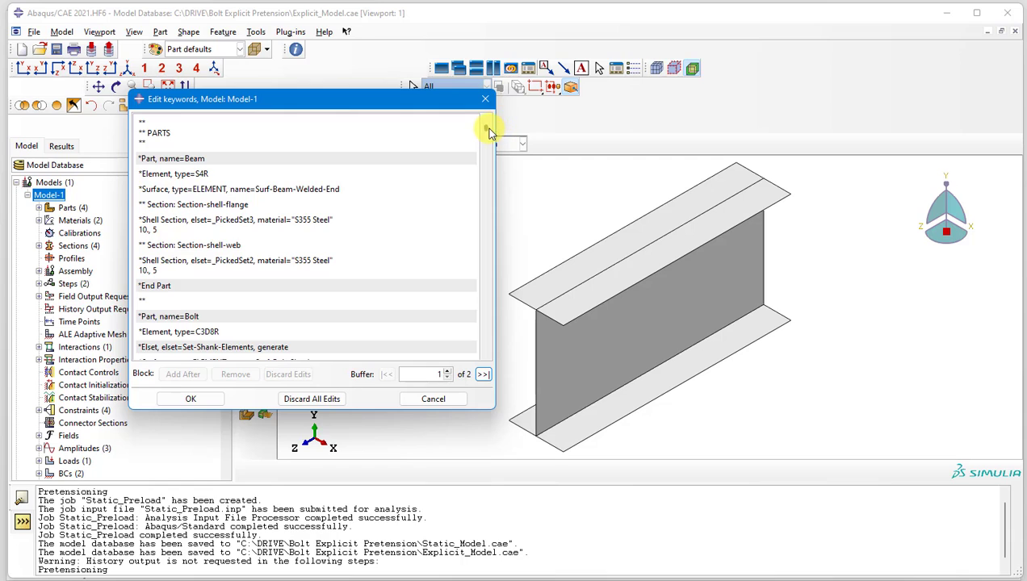
drag(486, 129, 485, 344)
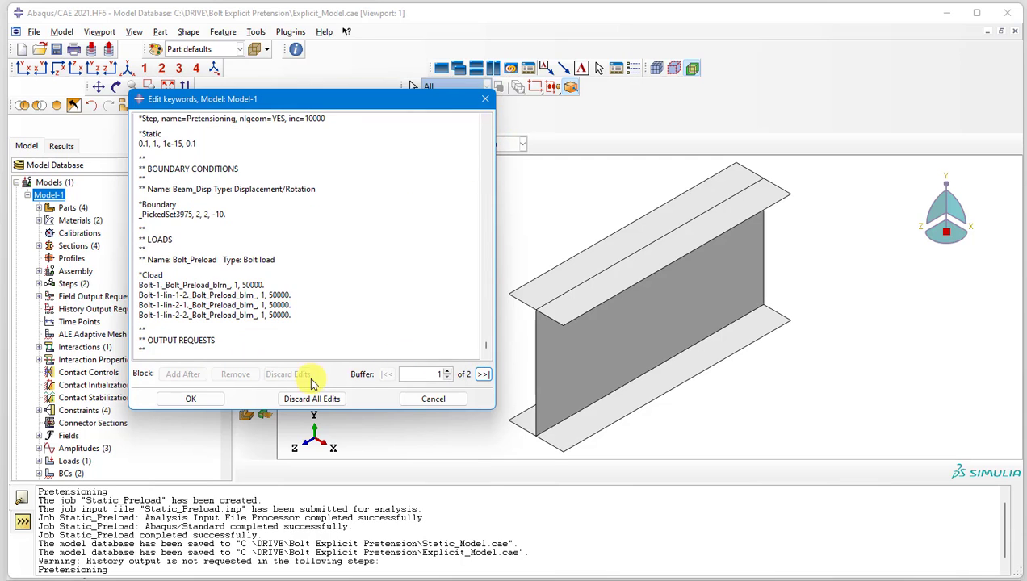
click(336, 401)
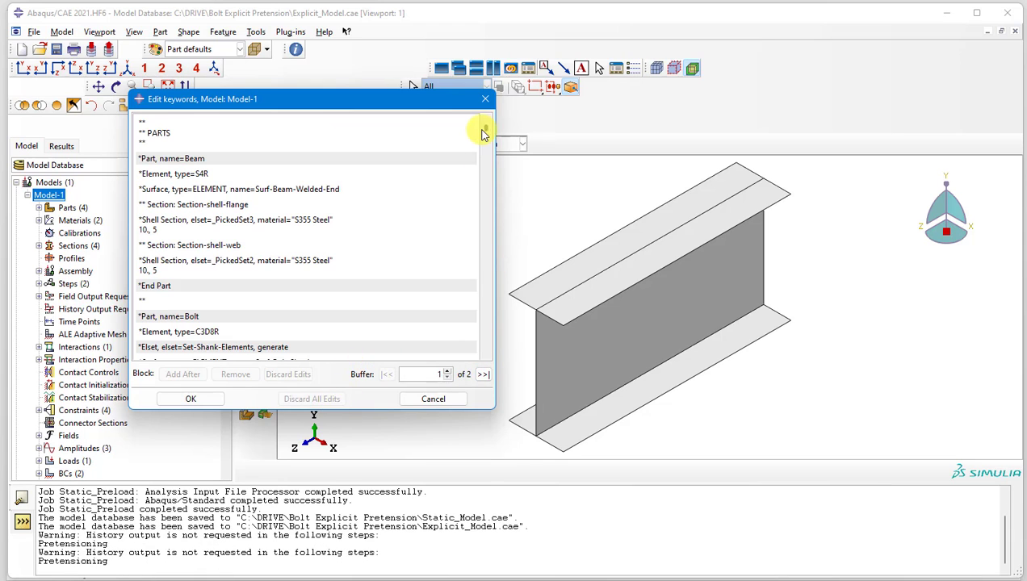
click(486, 99)
In the Interaction module, delete the General Interaction contact from Model-1 and close the Interaction Manager
click(313, 144)
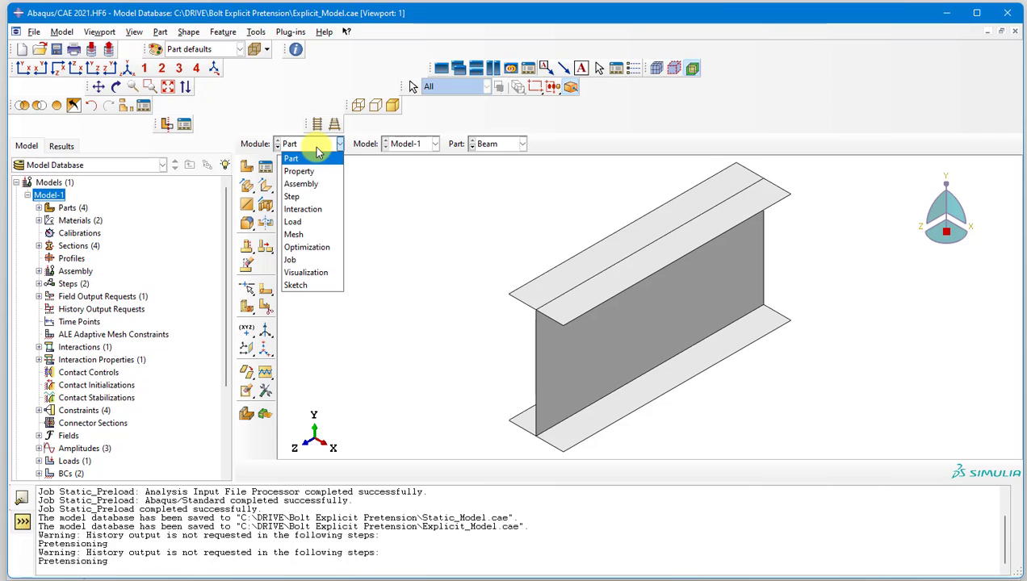
click(314, 210)
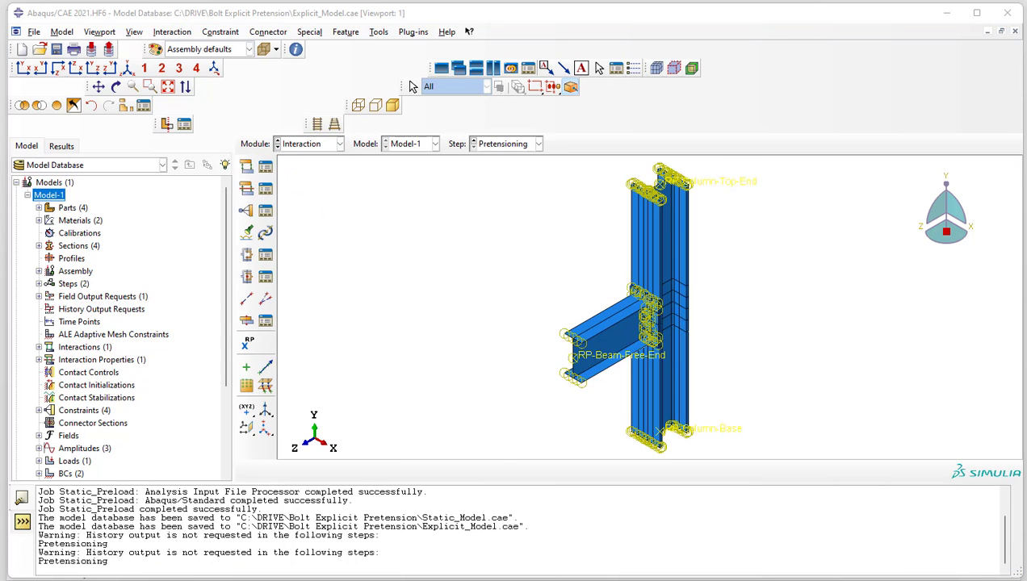
drag(203, 143, 378, 144)
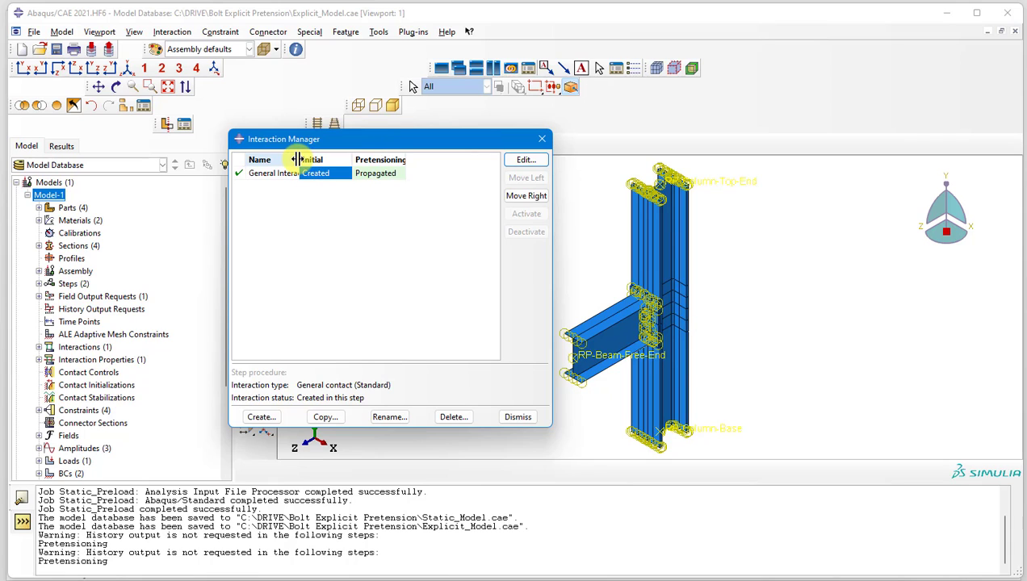
drag(296, 159, 357, 161)
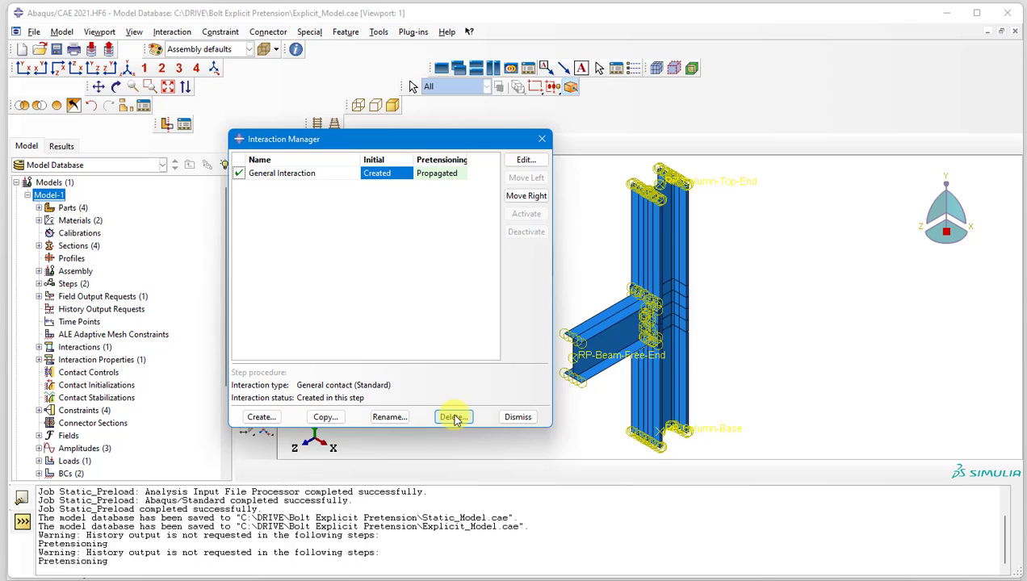
click(333, 176)
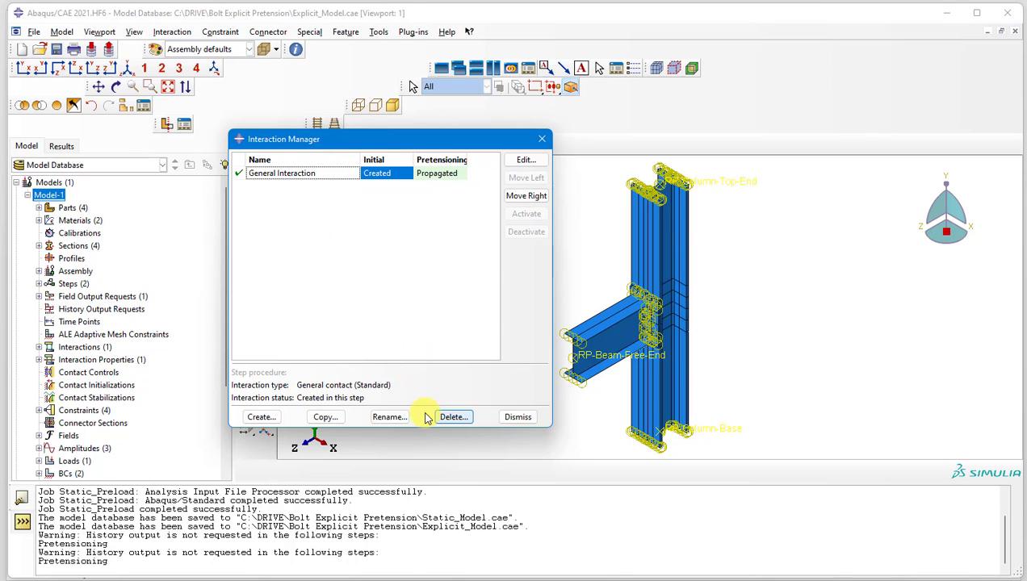
click(451, 418)
click(475, 315)
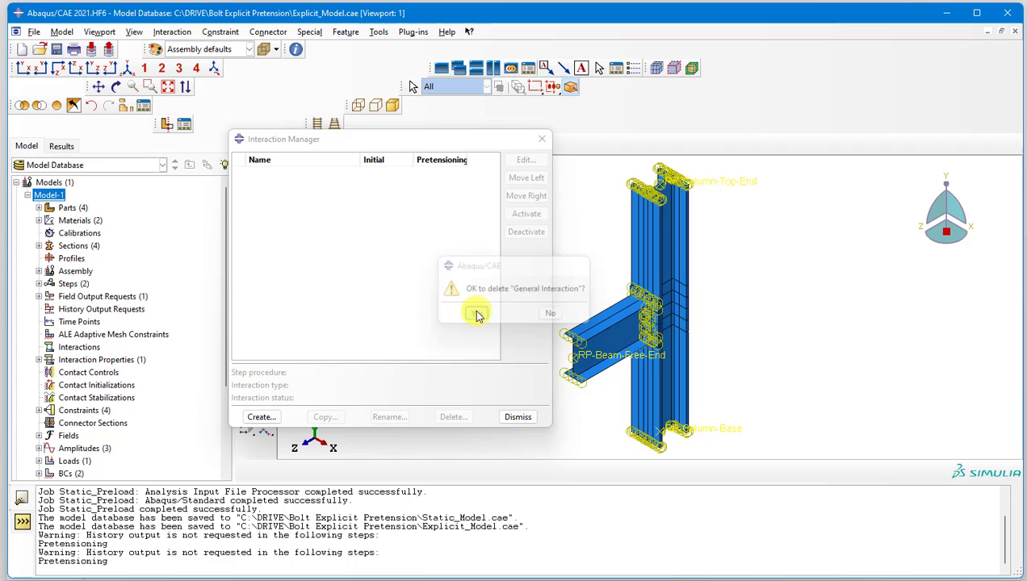
click(517, 417)
In the Step module, delete the static Pretensioning step together with its dependent loads, boundary conditions and output requests
click(339, 144)
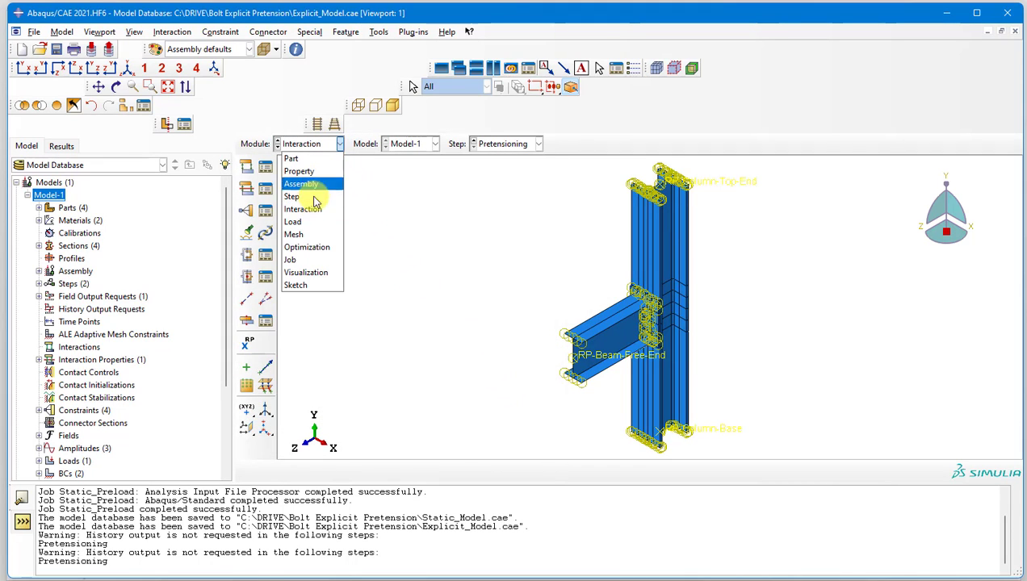
click(318, 202)
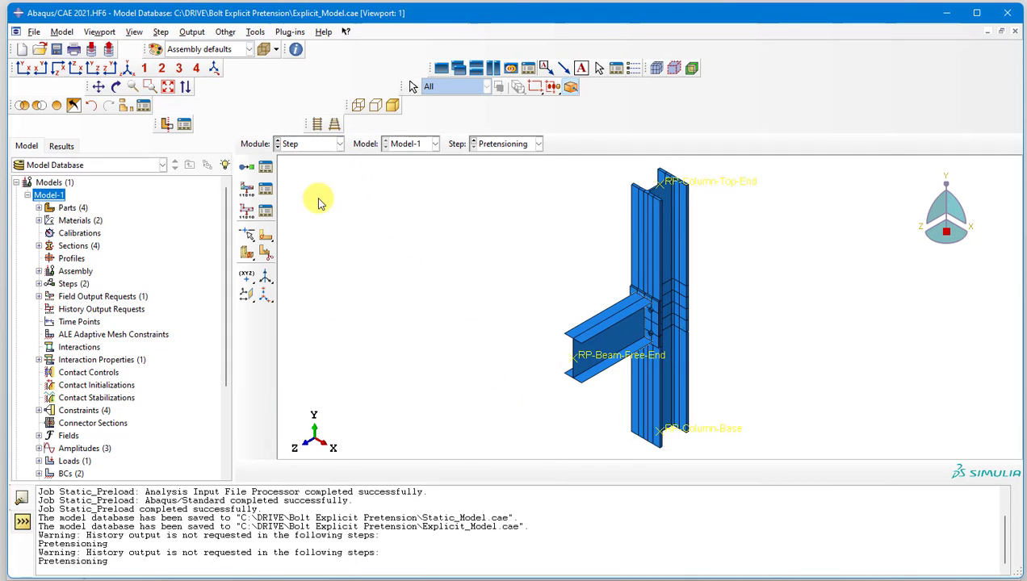
click(266, 167)
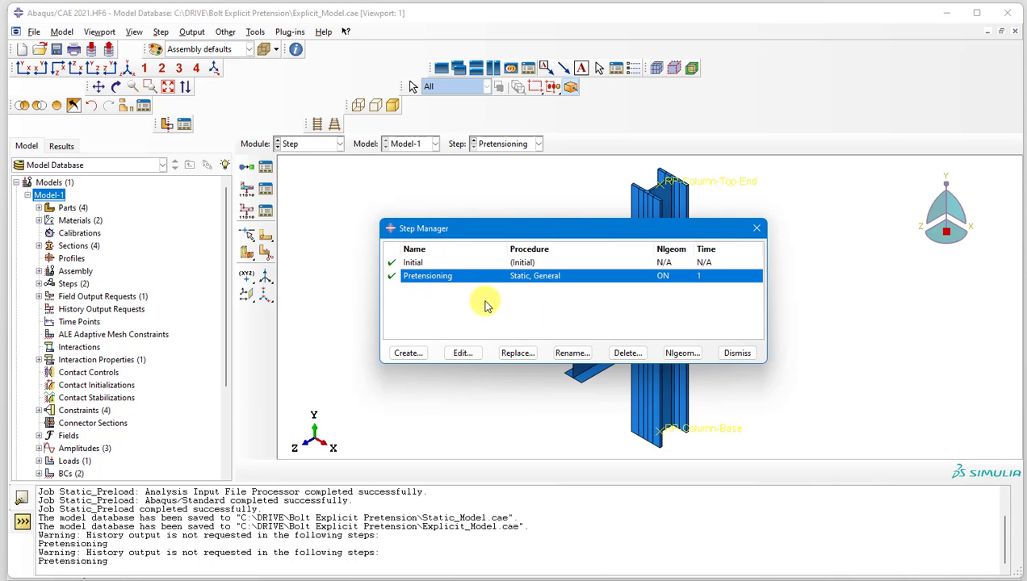
click(626, 353)
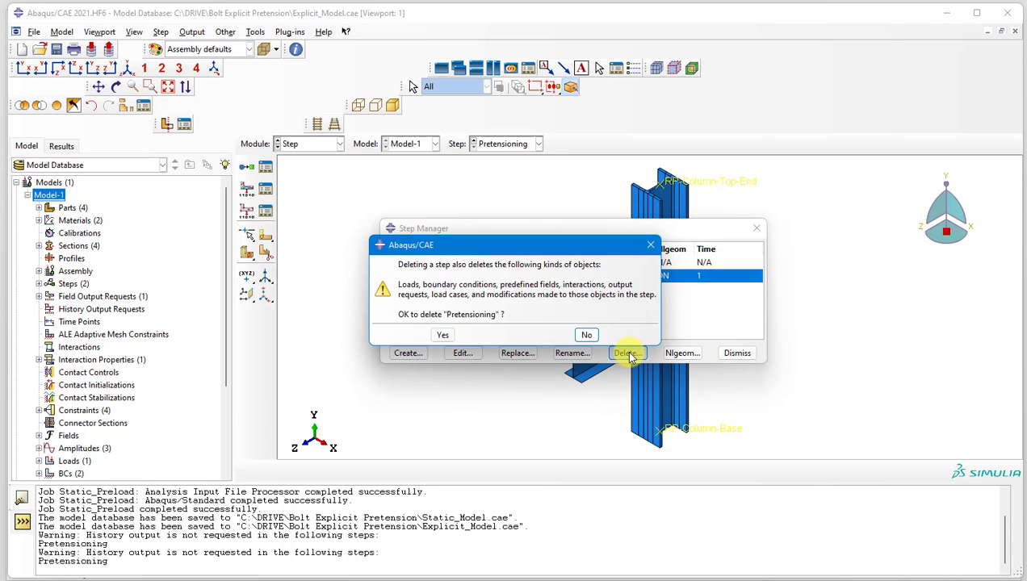
click(444, 337)
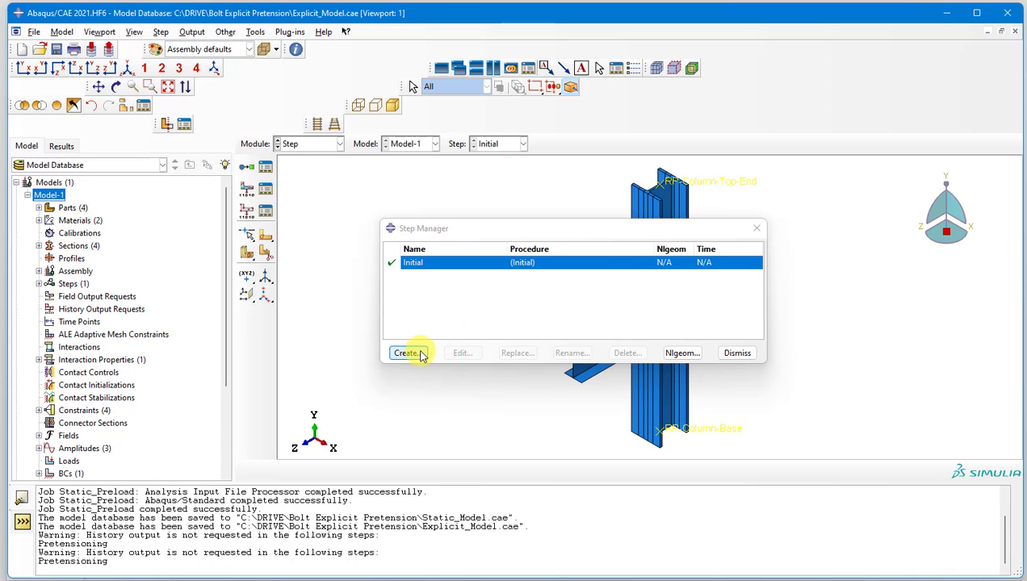
Create a Dynamic, Explicit step named Loading_Dynamic after the Initial step
click(419, 353)
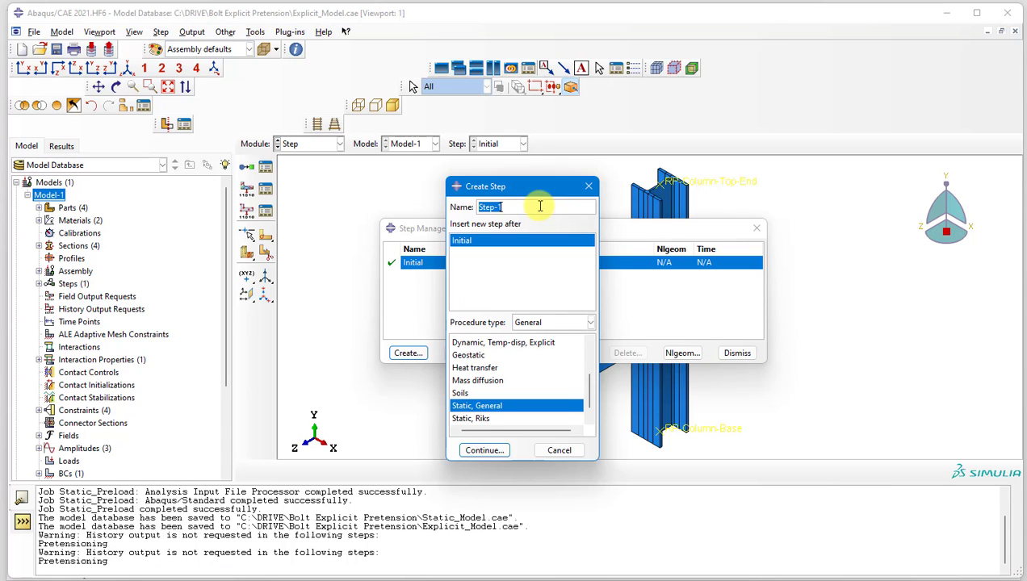
text(Loading_Dynamic)
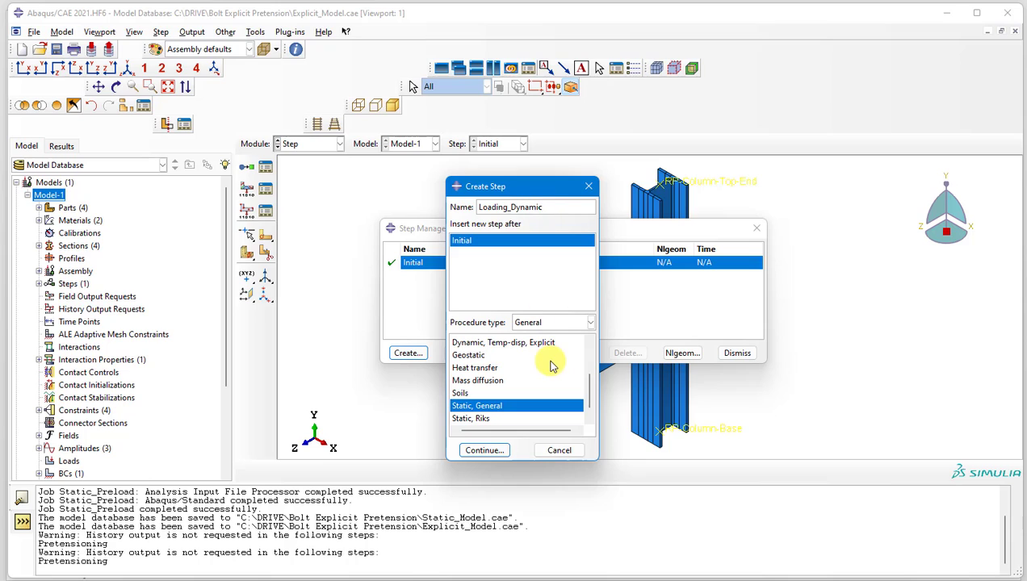
scroll(521, 374, up, 1)
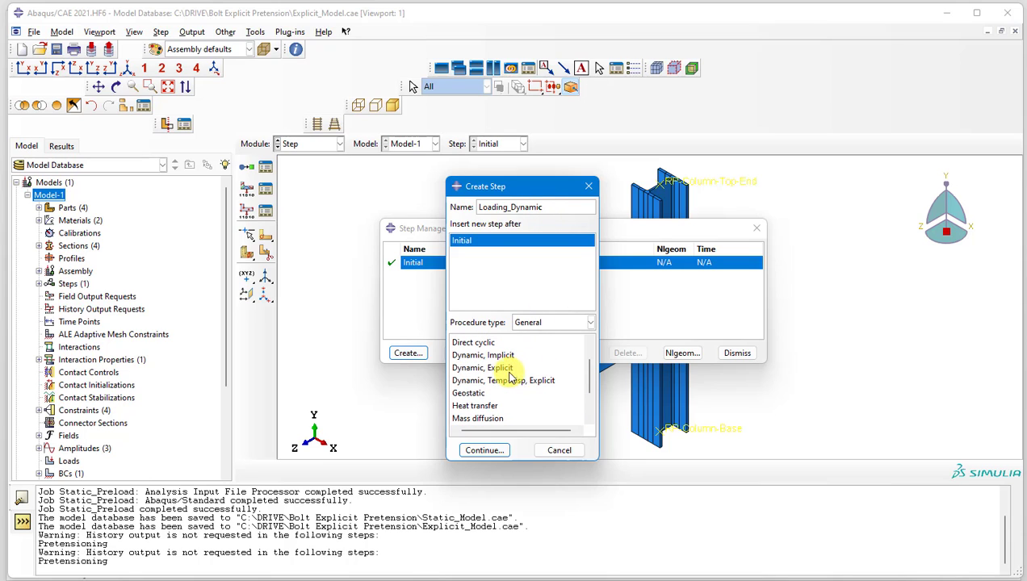
click(510, 367)
click(517, 383)
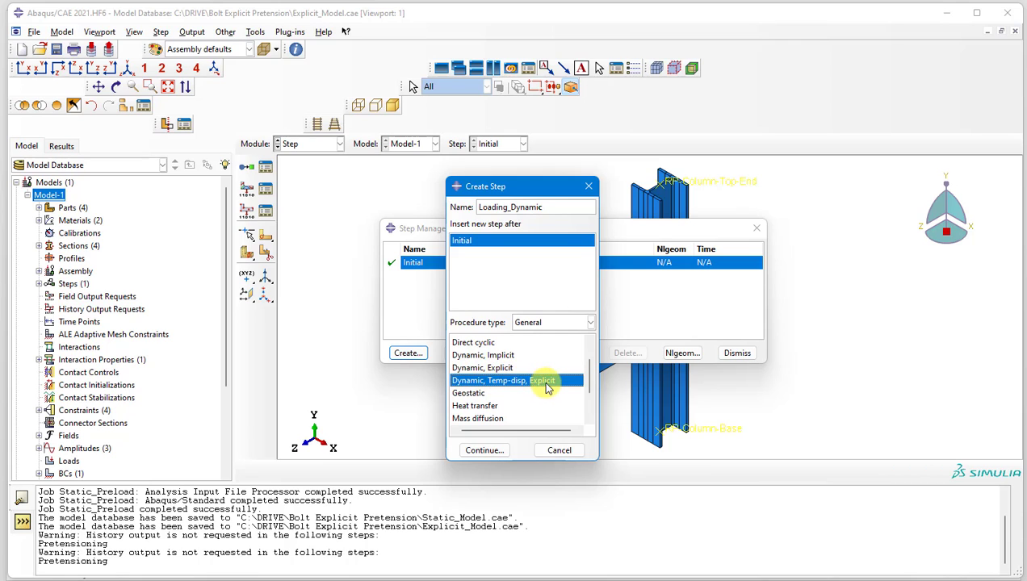
click(515, 369)
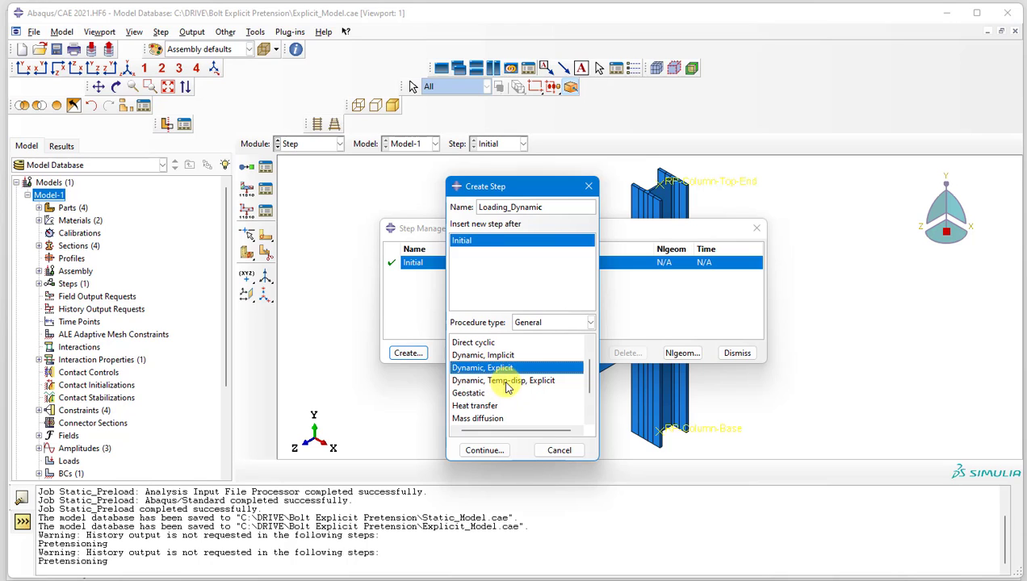
click(487, 451)
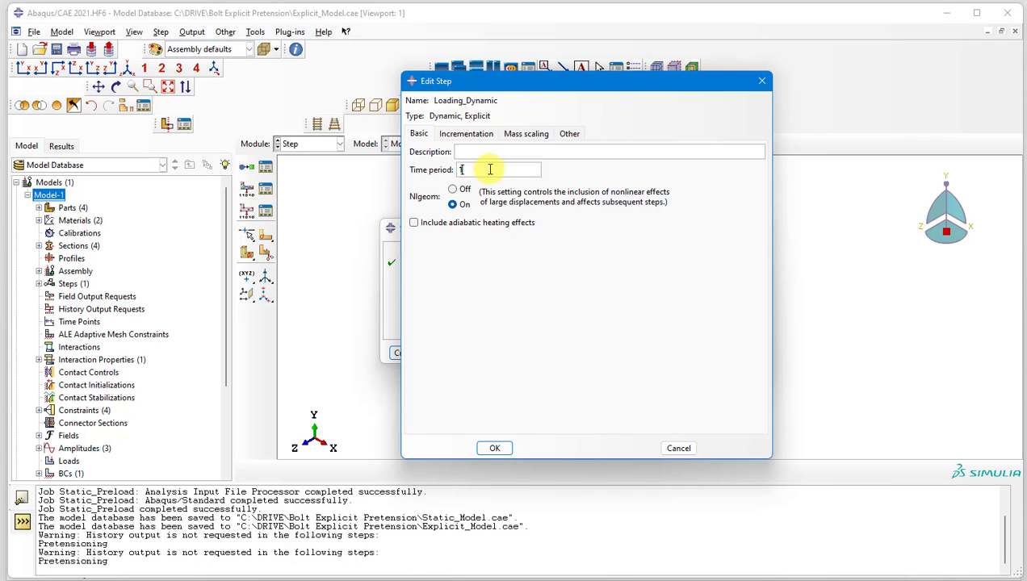
drag(489, 169, 431, 168)
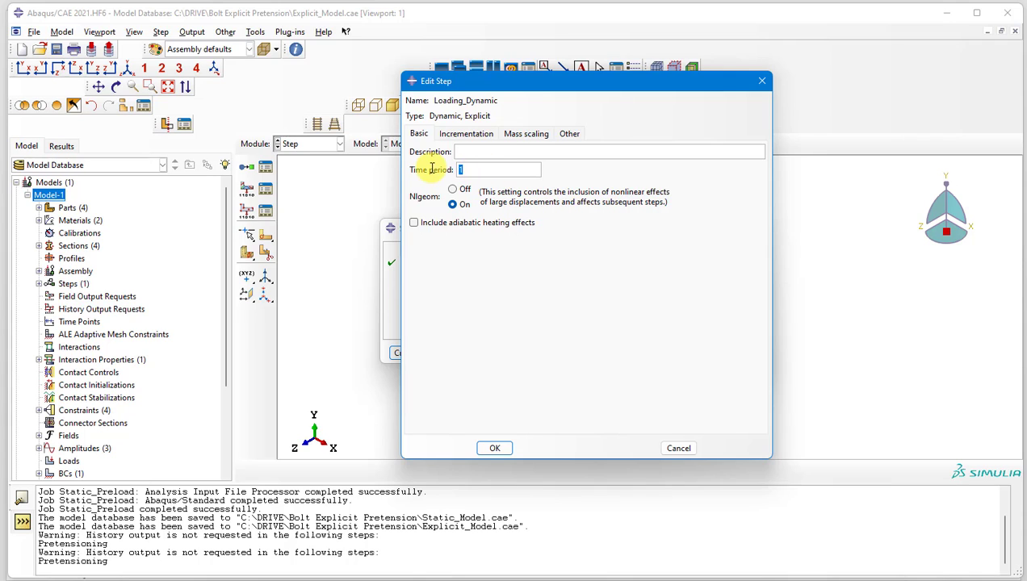
Add semi-automatic mass scaling for the whole model at the beginning of Loading_Dynamic, targeting a 2e-5 time increment, and close the Step Manager
click(527, 137)
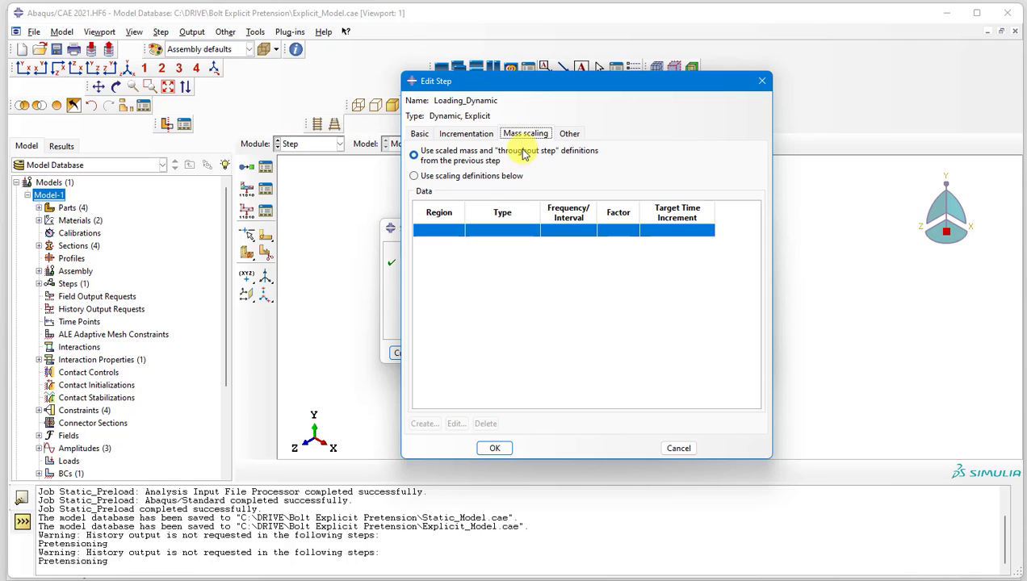
click(445, 179)
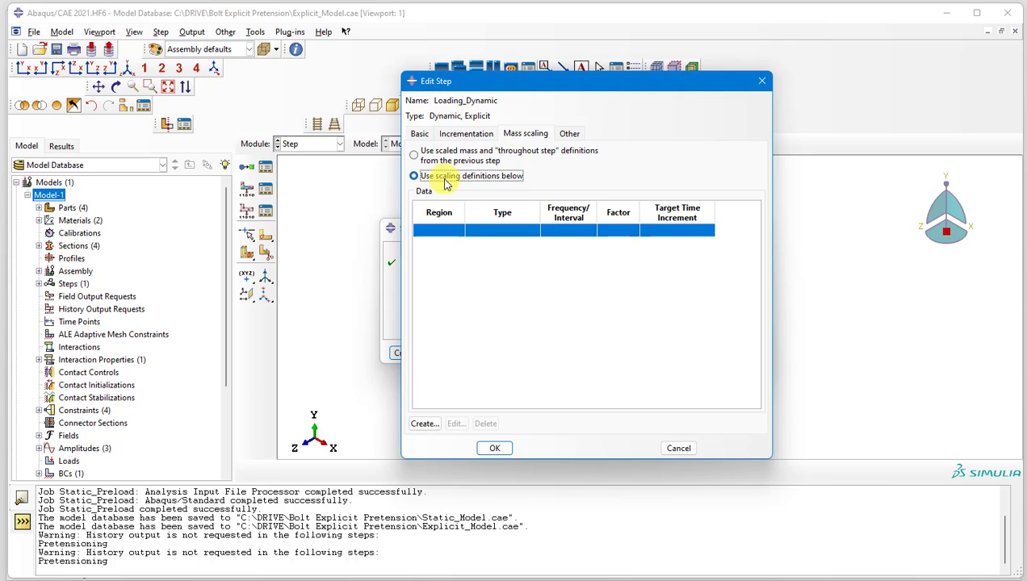
click(426, 424)
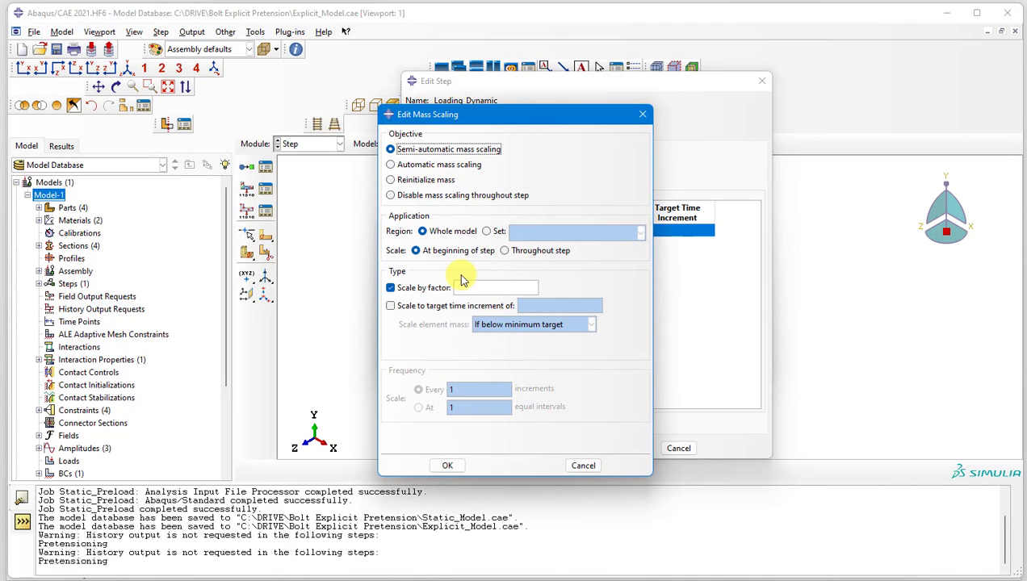
click(391, 306)
click(391, 287)
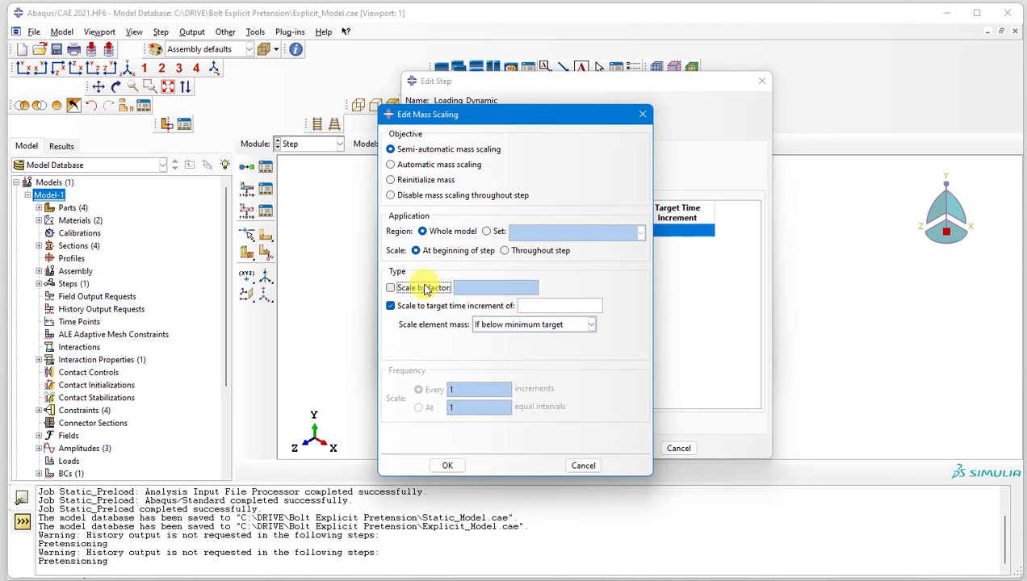
click(589, 302)
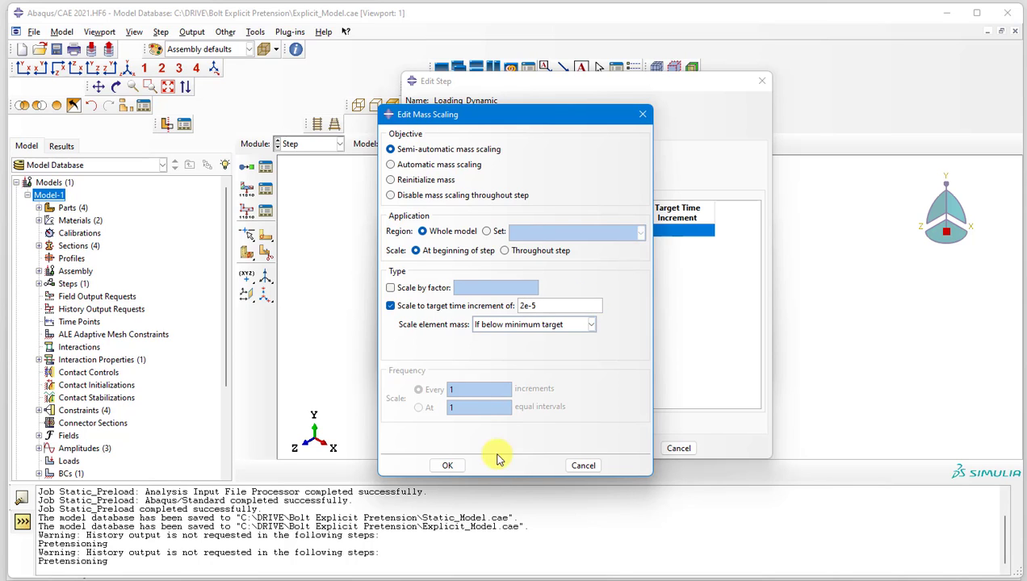
click(449, 466)
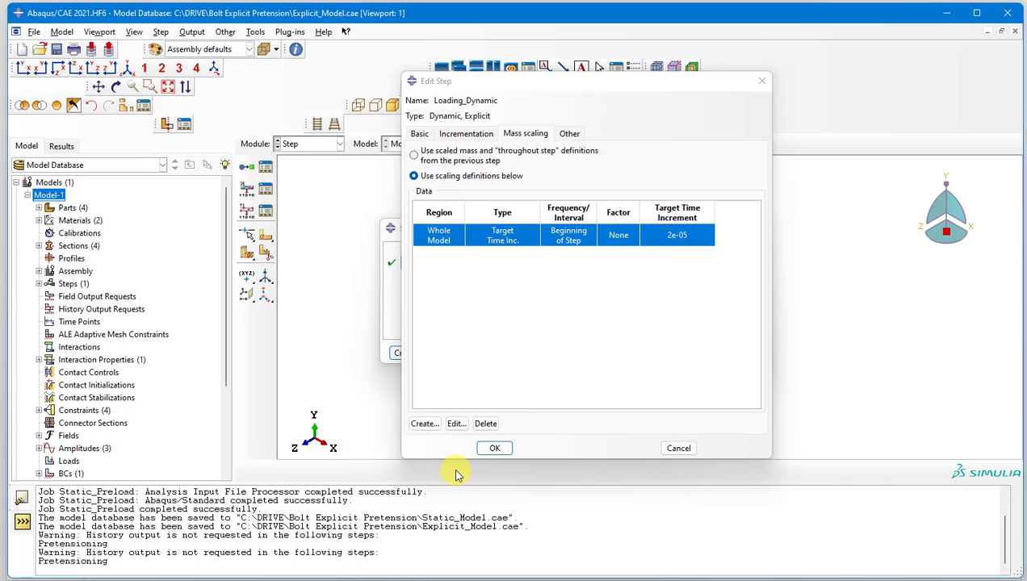
click(503, 448)
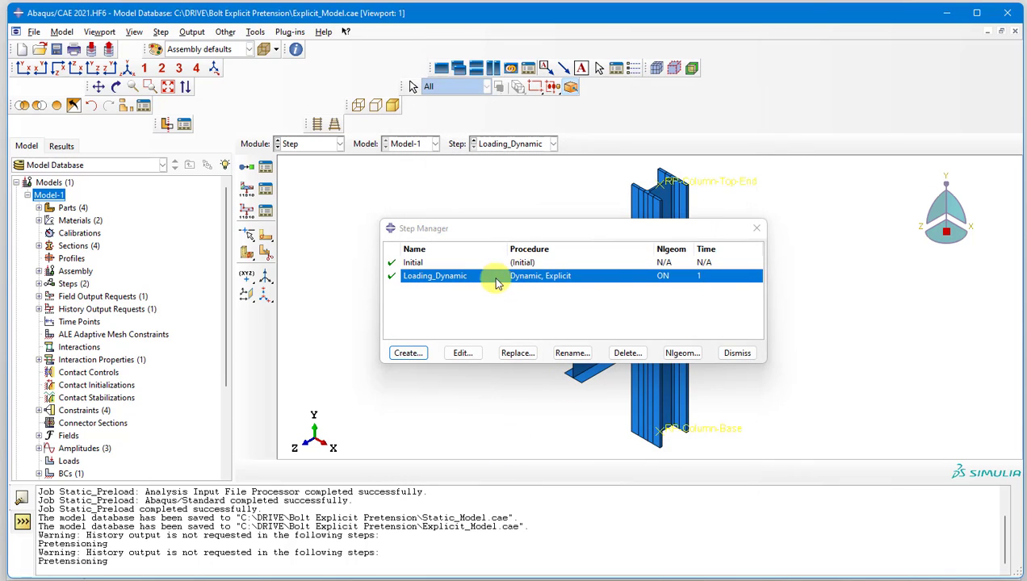
click(734, 353)
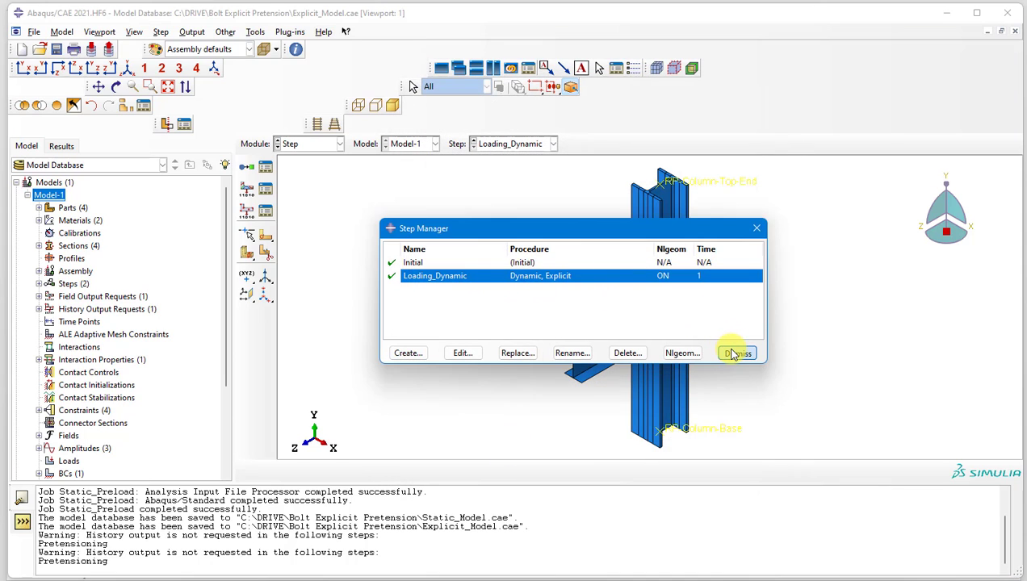
In the Interaction module, create an explicit general contact named General_Interaction in the Initial step with IntProp as the global property
click(312, 144)
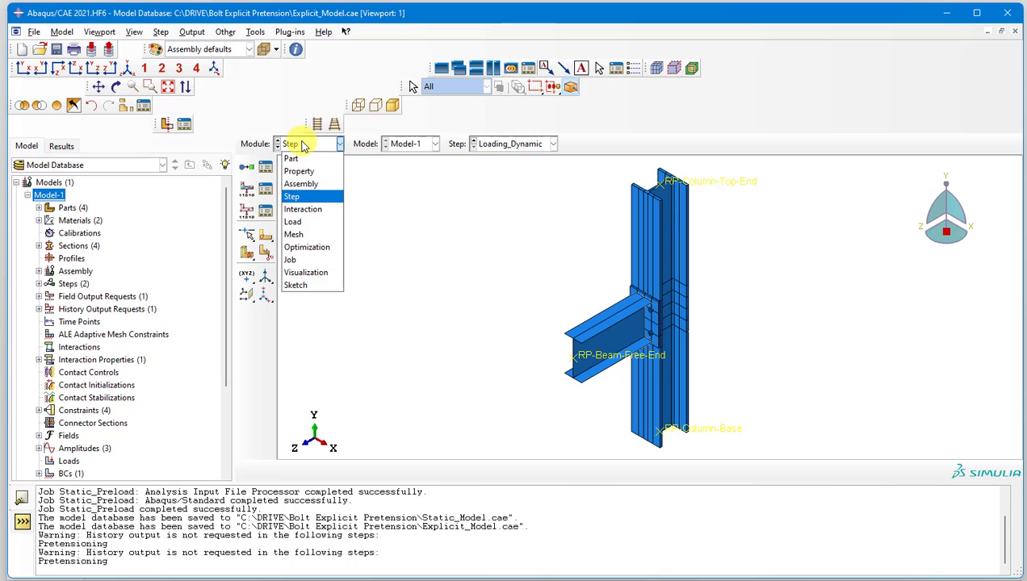
click(314, 209)
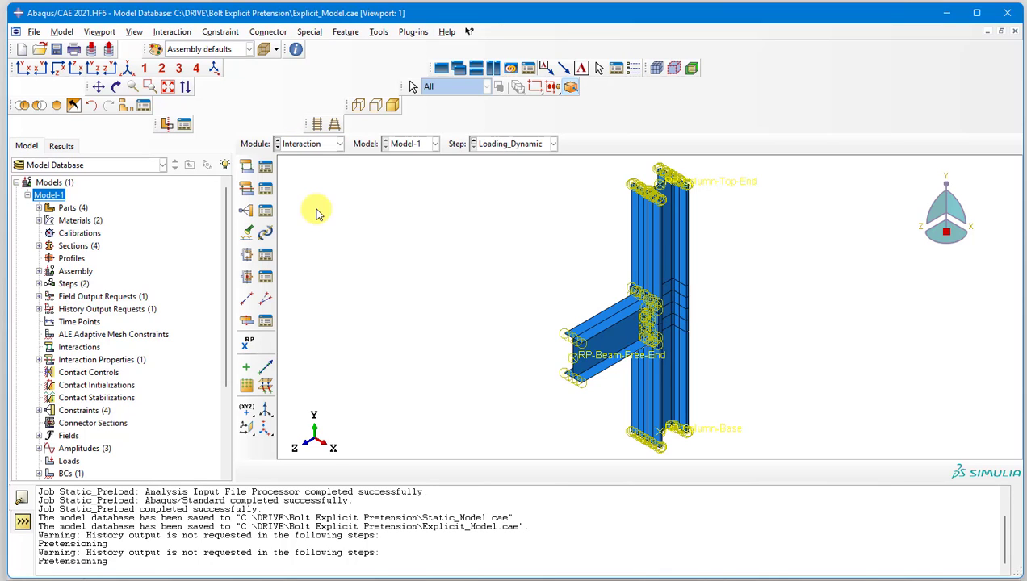
click(250, 167)
click(486, 235)
click(472, 248)
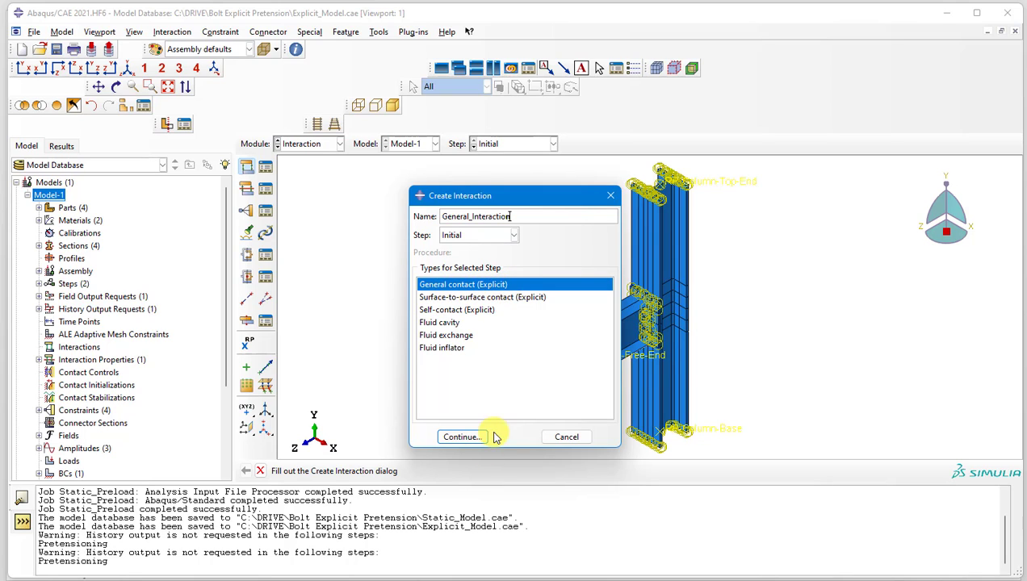
click(467, 436)
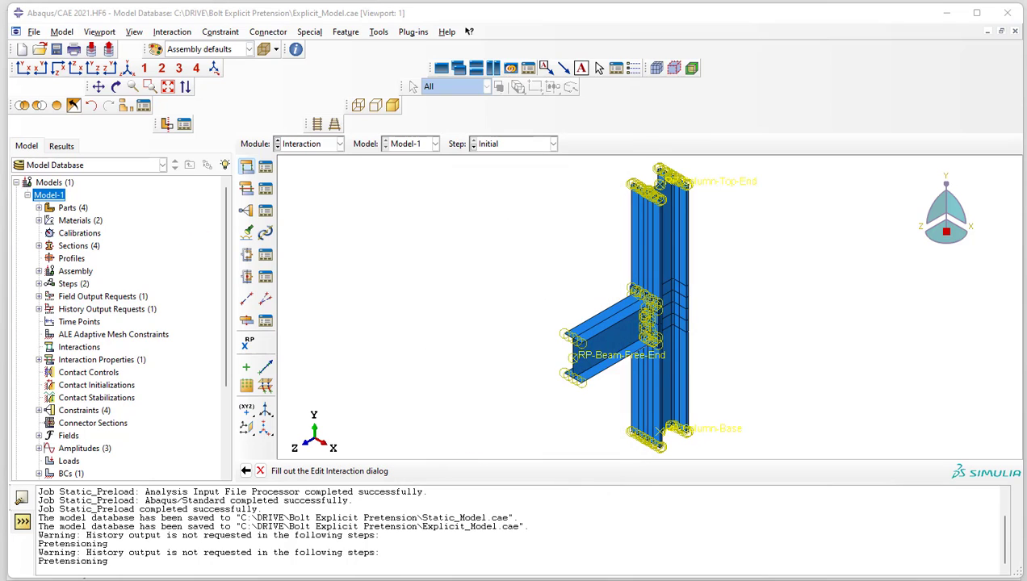
click(525, 332)
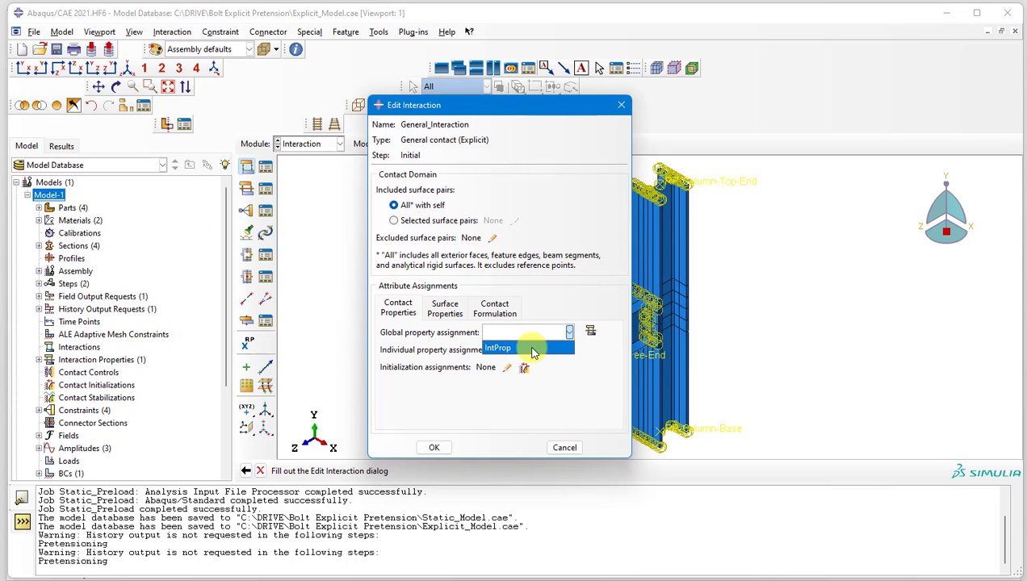
click(533, 348)
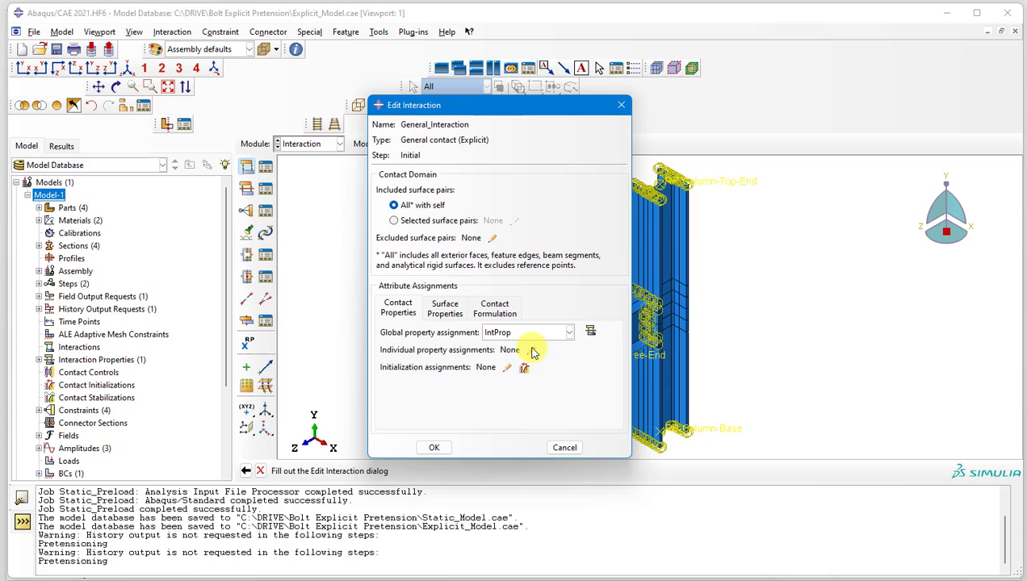
click(436, 448)
In the Mesh module, assign element types from the Explicit library to all faces of the Beam part
click(339, 143)
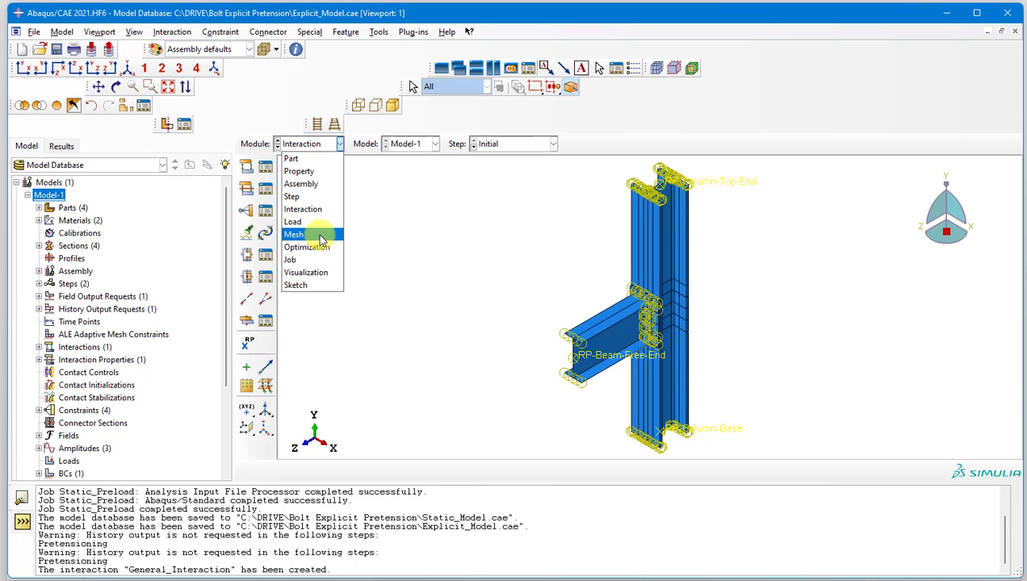
click(319, 236)
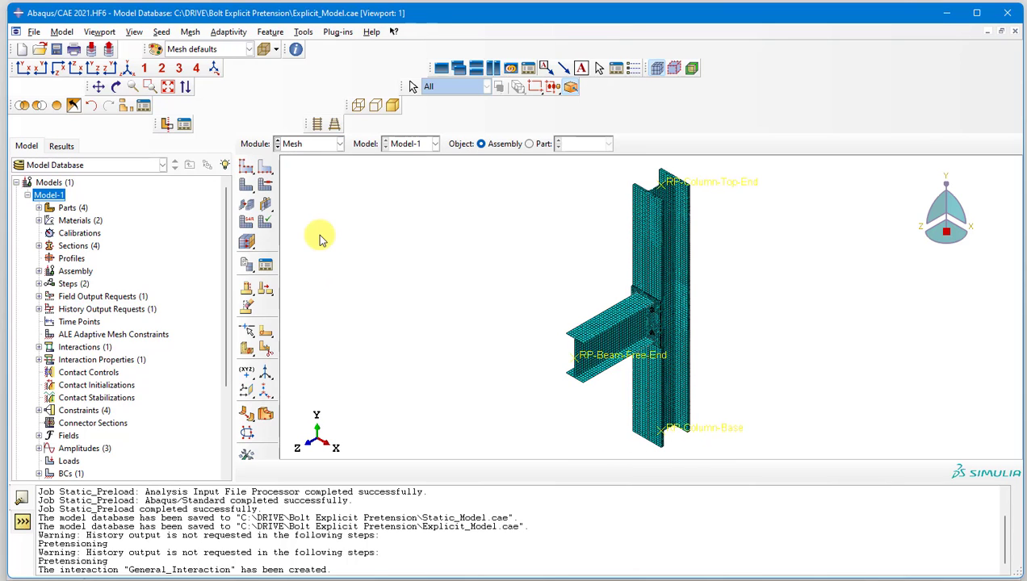
click(531, 144)
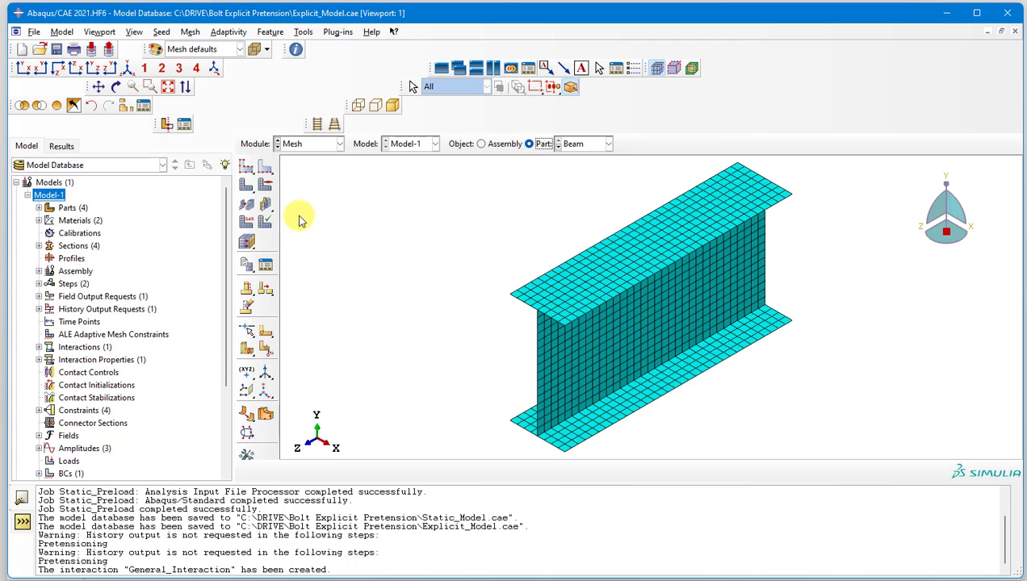
click(247, 224)
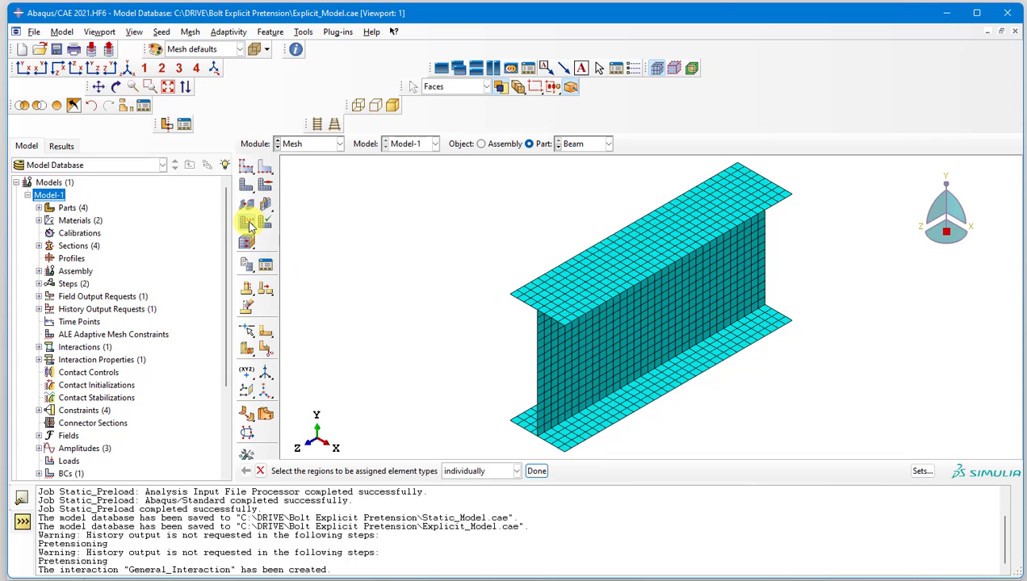
drag(445, 159, 832, 454)
click(536, 470)
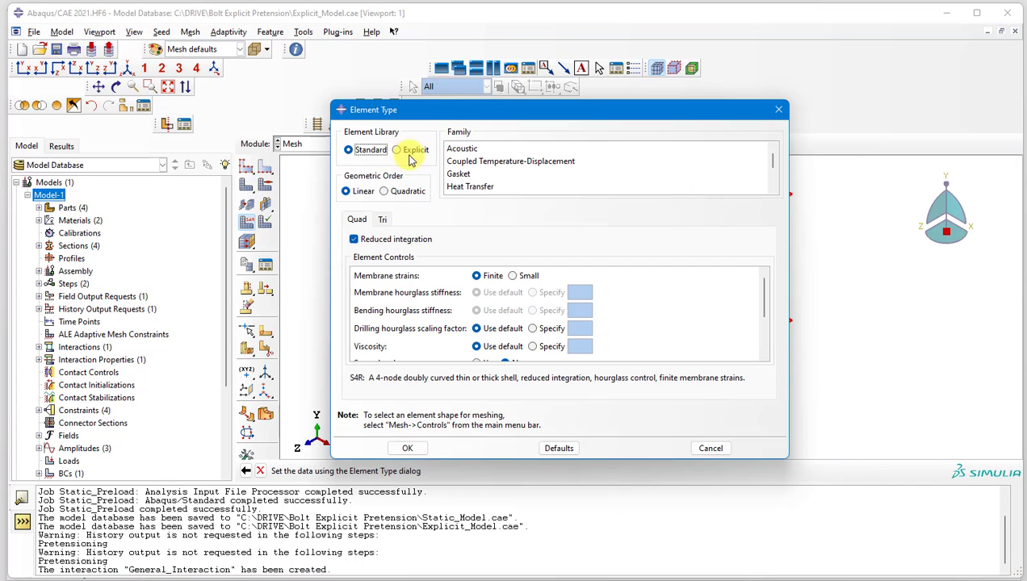
double_click(356, 377)
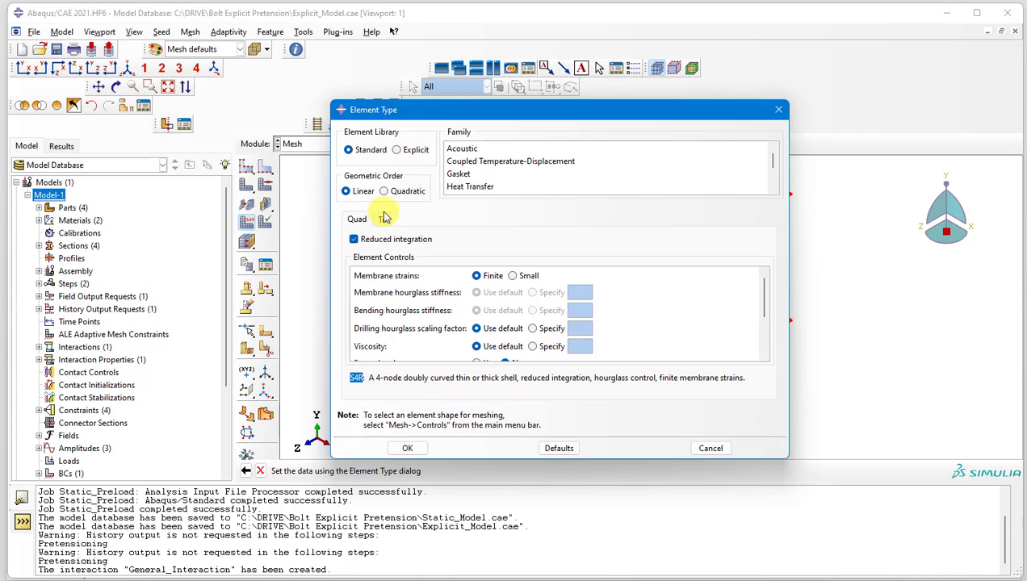
click(399, 151)
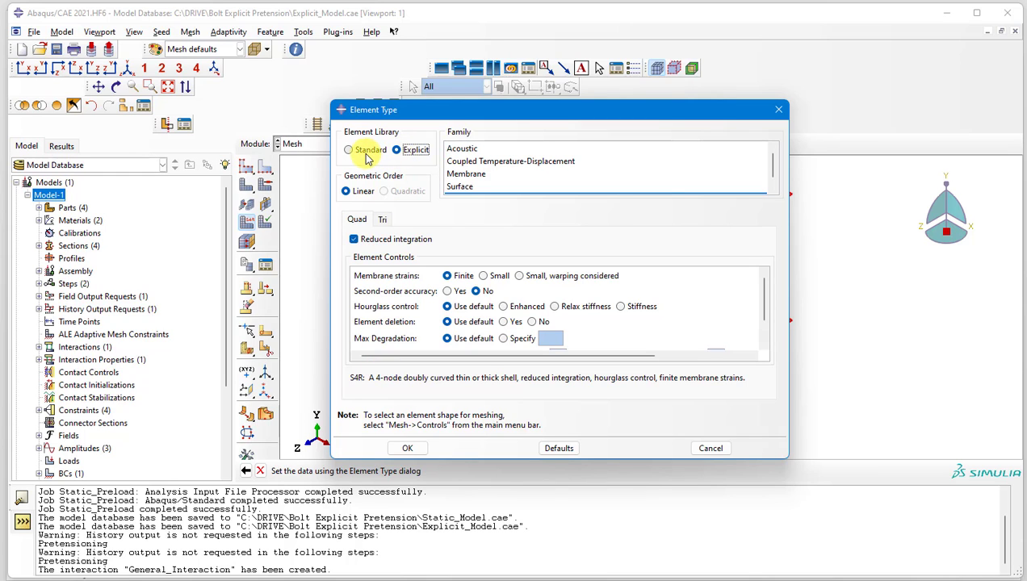
click(407, 448)
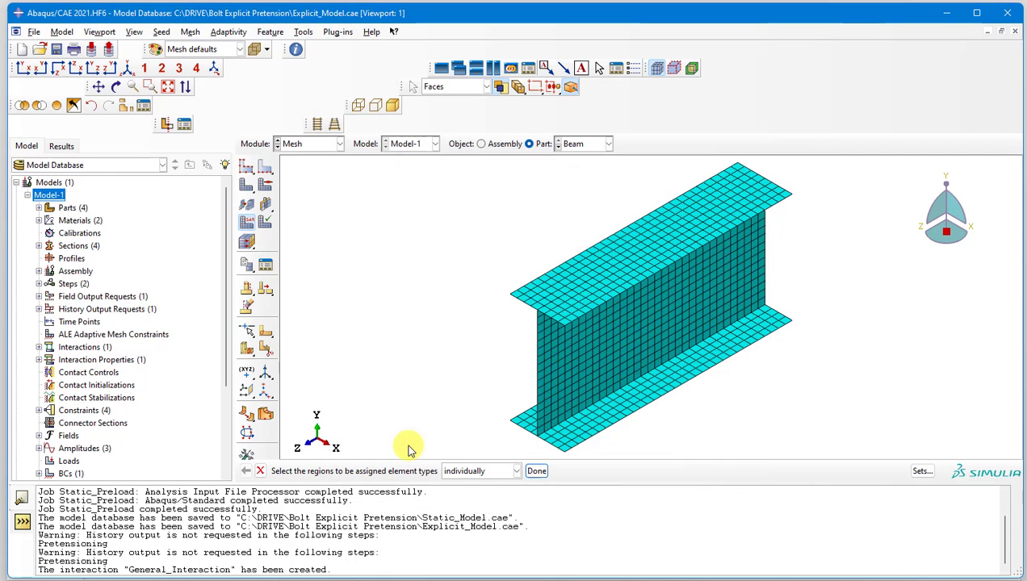
click(537, 470)
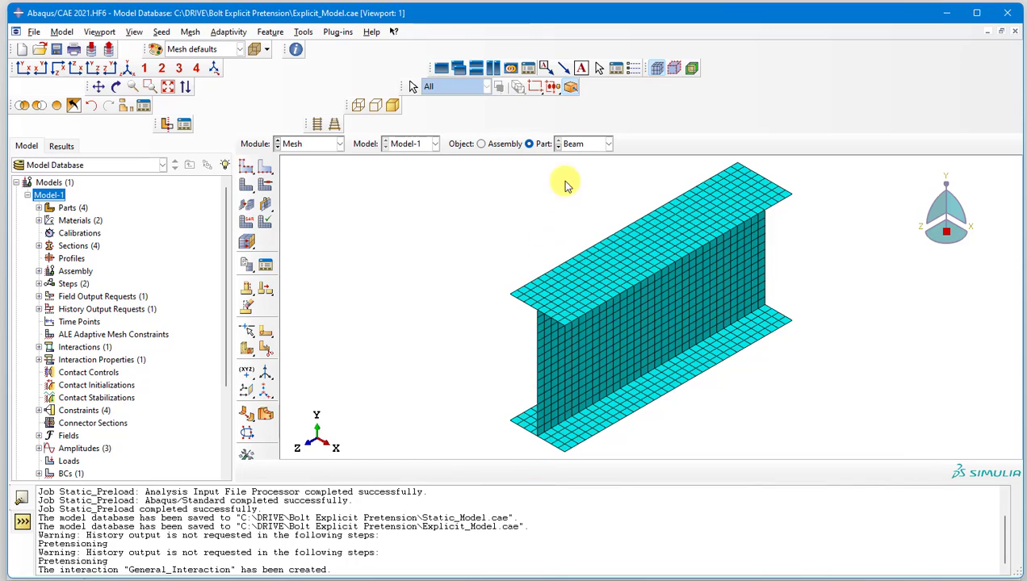
Assign element types from the Explicit library to all cells of the Bolt part
click(594, 152)
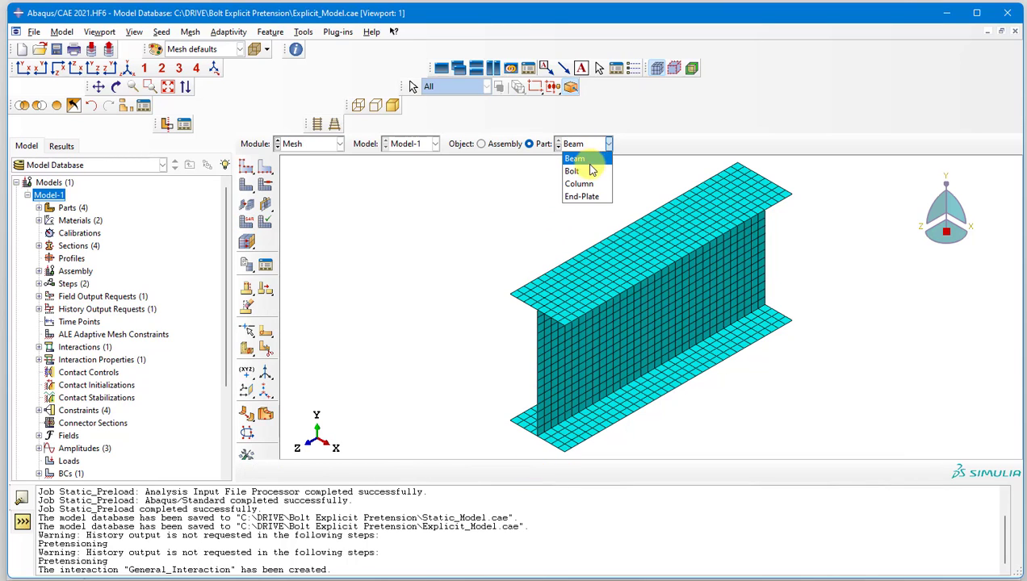
click(590, 170)
click(247, 222)
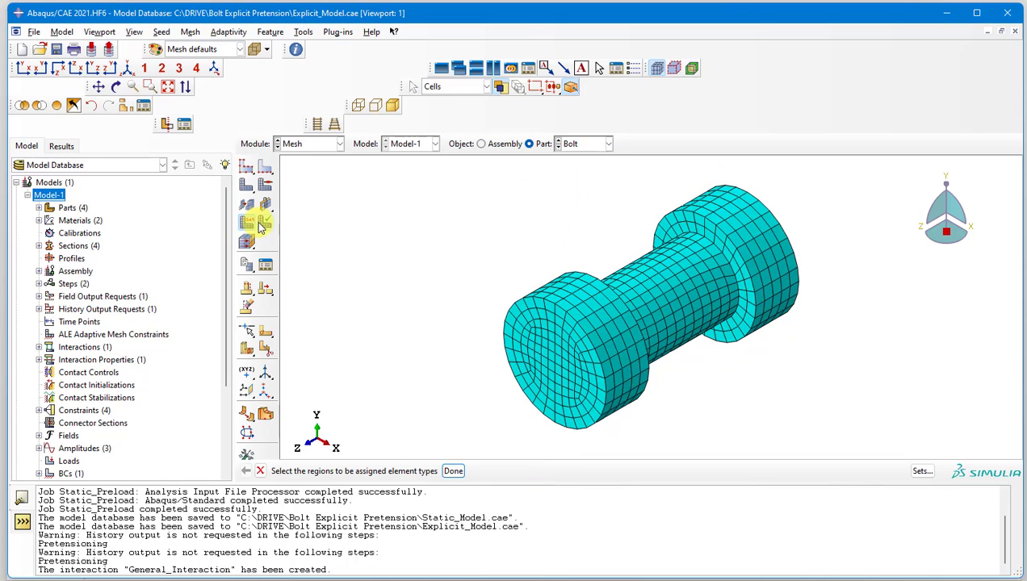
drag(412, 166, 920, 455)
click(453, 470)
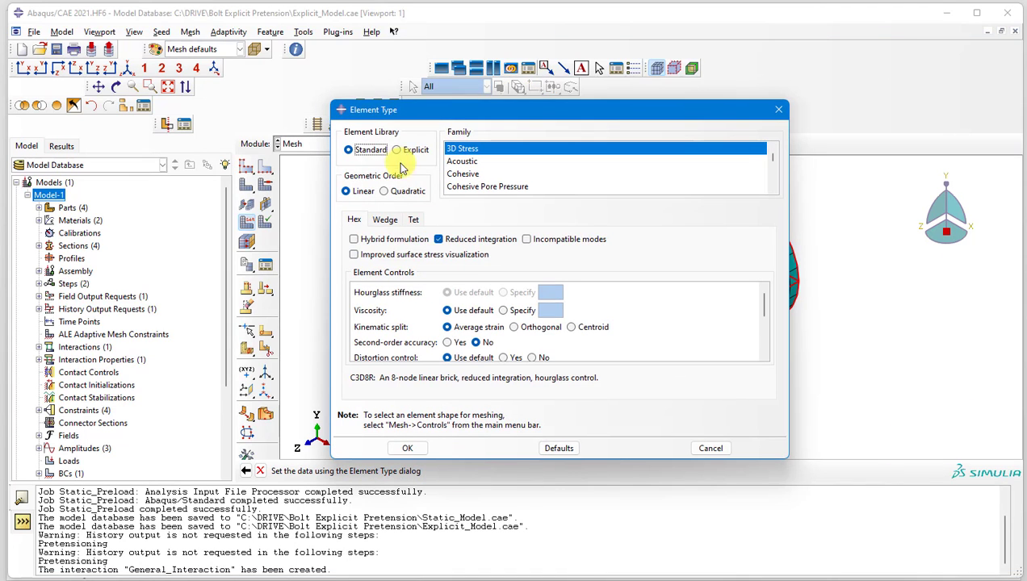
click(408, 152)
click(401, 445)
Assign element types from the Explicit library to all cells of the Column part
click(597, 143)
click(583, 185)
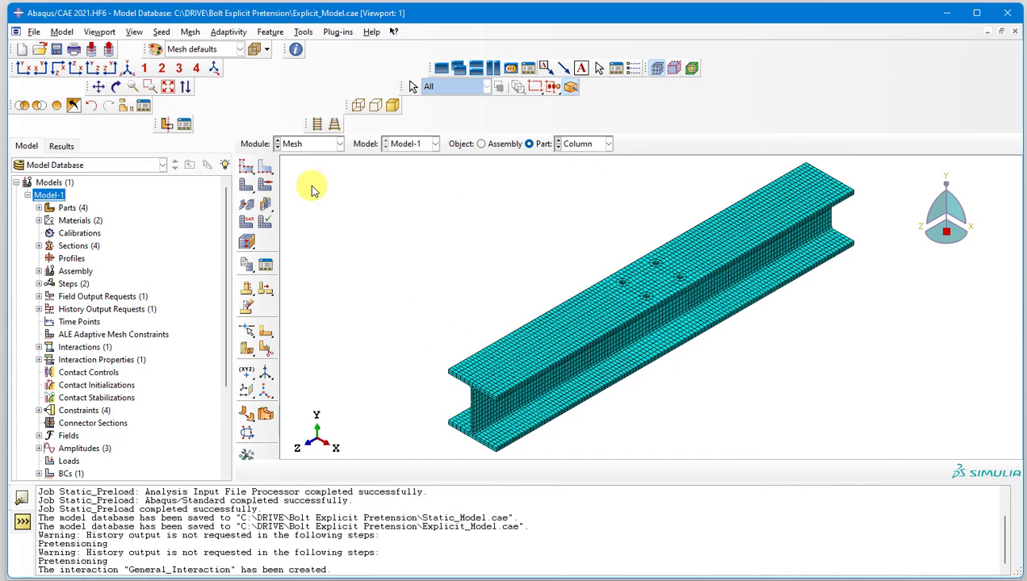
drag(393, 161, 877, 444)
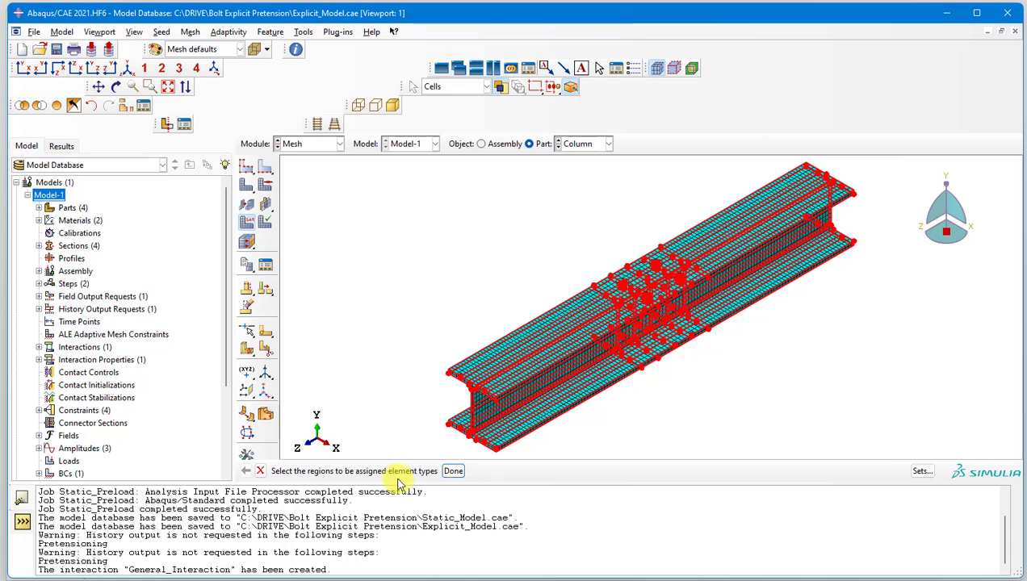
click(453, 471)
click(415, 150)
click(407, 449)
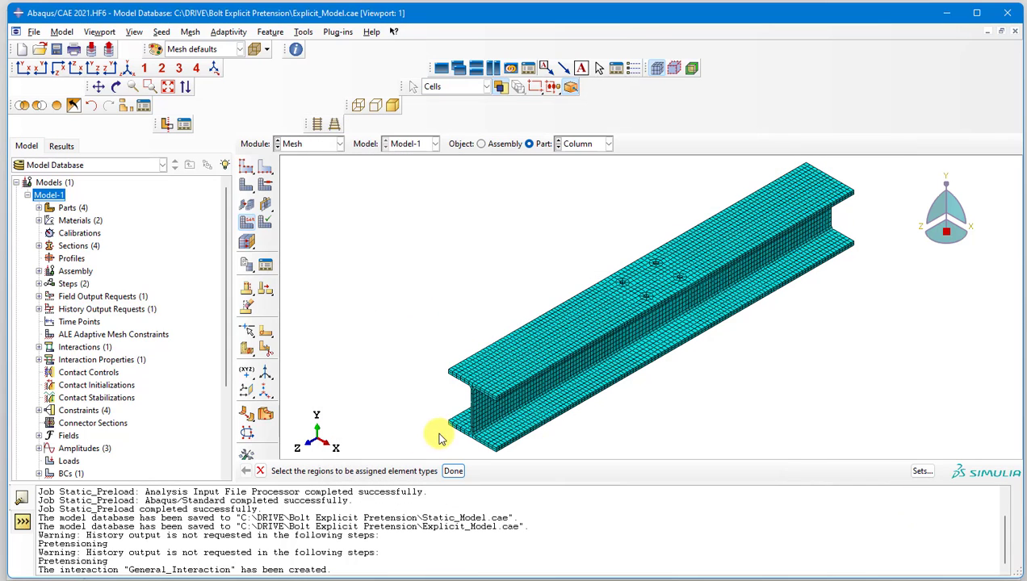
Assign element types from the Explicit library to all cells of the End-Plate part and finish the element type assignment
click(598, 143)
click(591, 203)
click(265, 222)
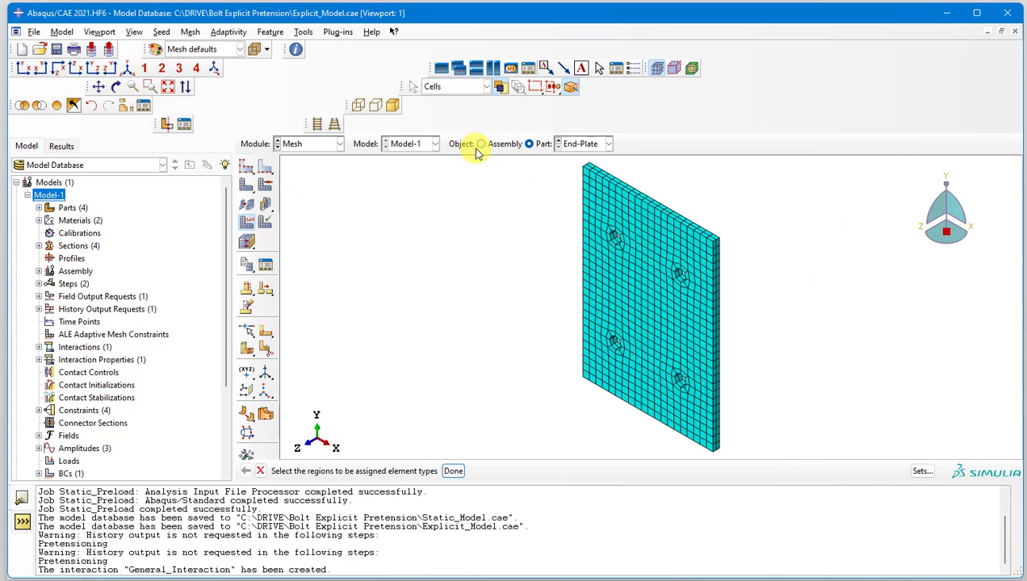
drag(466, 158, 879, 457)
click(453, 470)
click(415, 150)
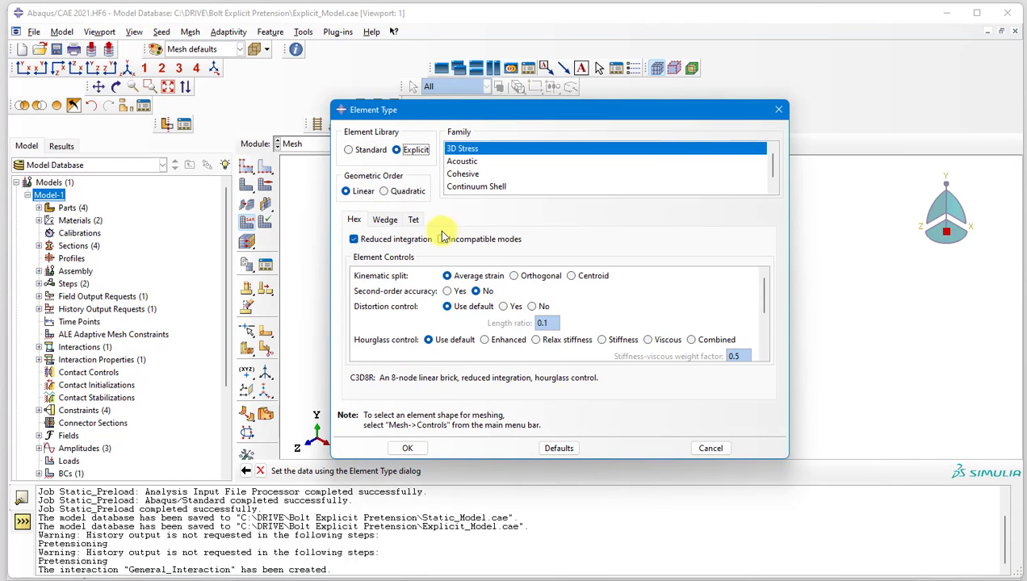
click(407, 448)
click(453, 471)
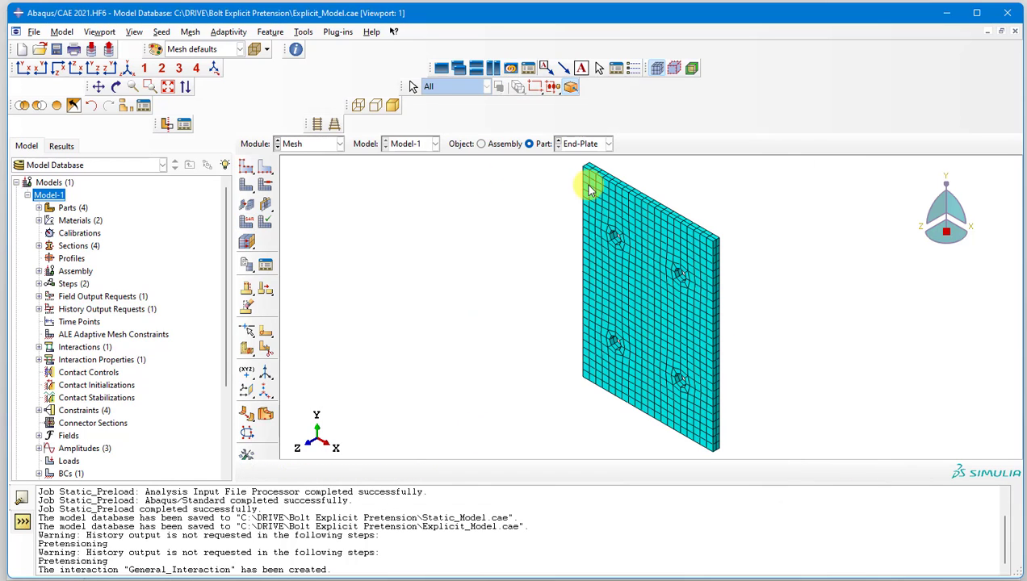
Switch to the Load module and consult the bolt pre-tension workflow slide before returning to Abaqus/CAE
click(337, 145)
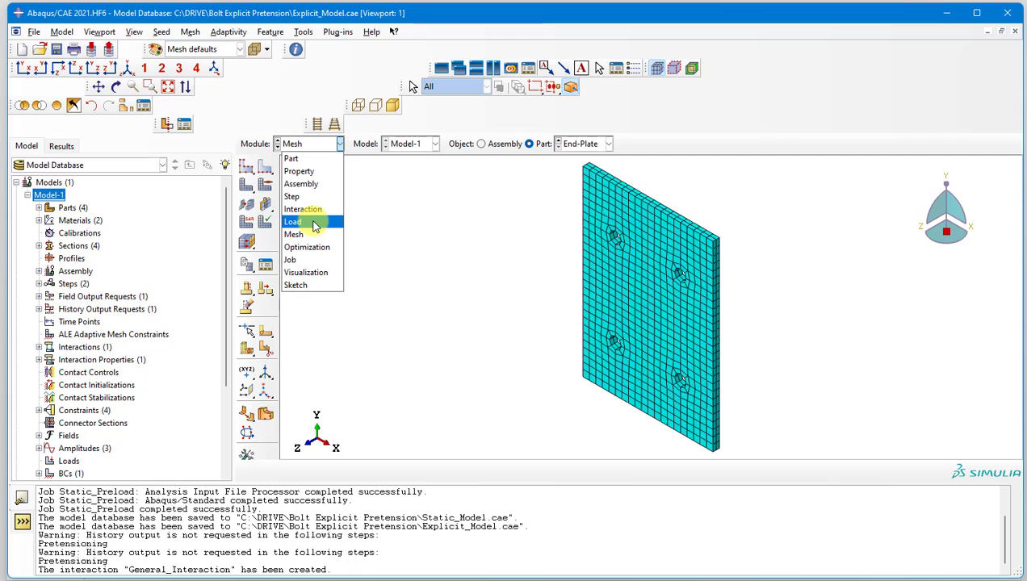
click(315, 227)
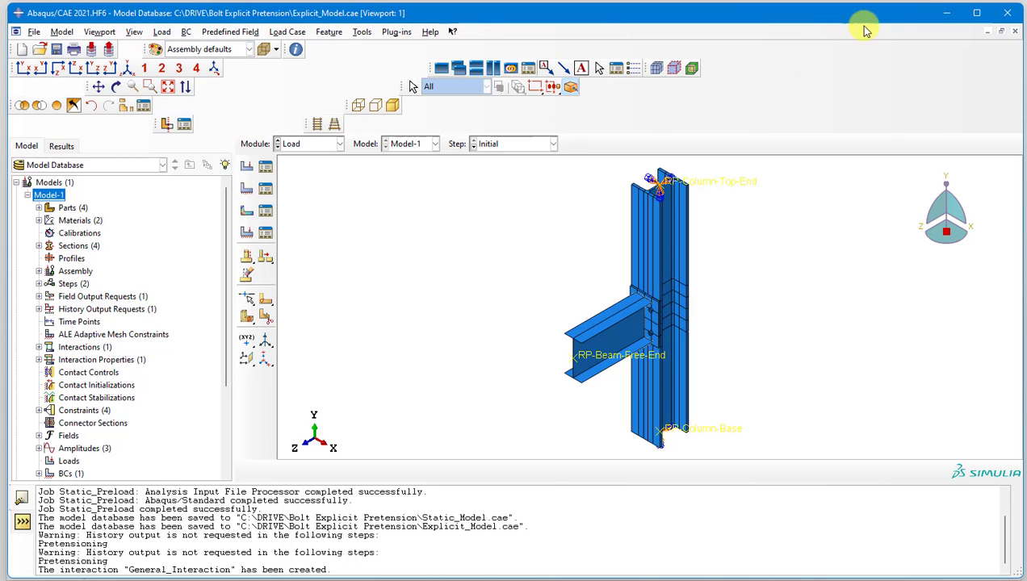
click(946, 15)
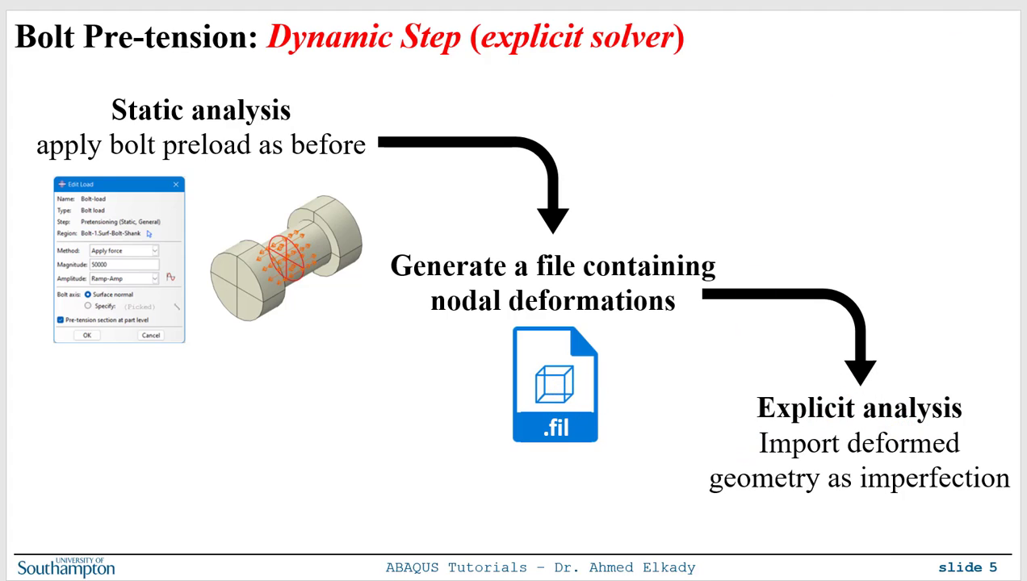
key(alt+Tab)
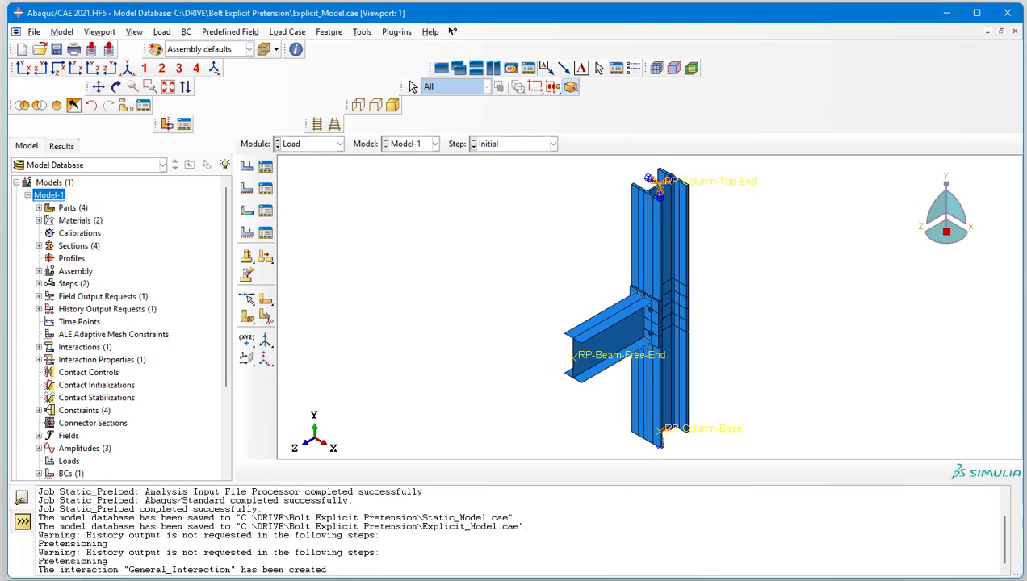
In the keywords of Model-1, insert an *IMPERFECTION line just above the STEP: Loading_Dynamic comment
right_click(48, 196)
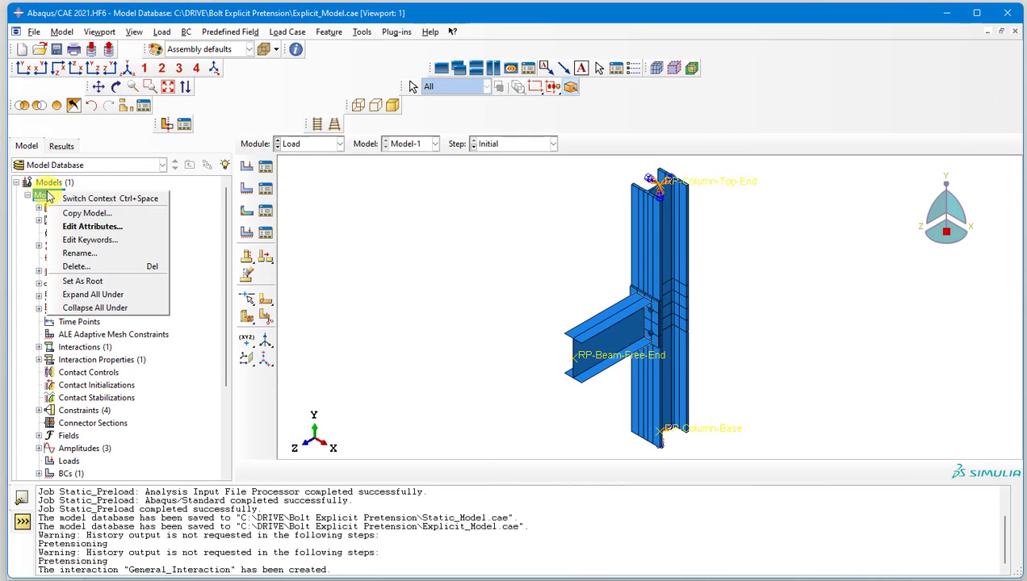
click(107, 240)
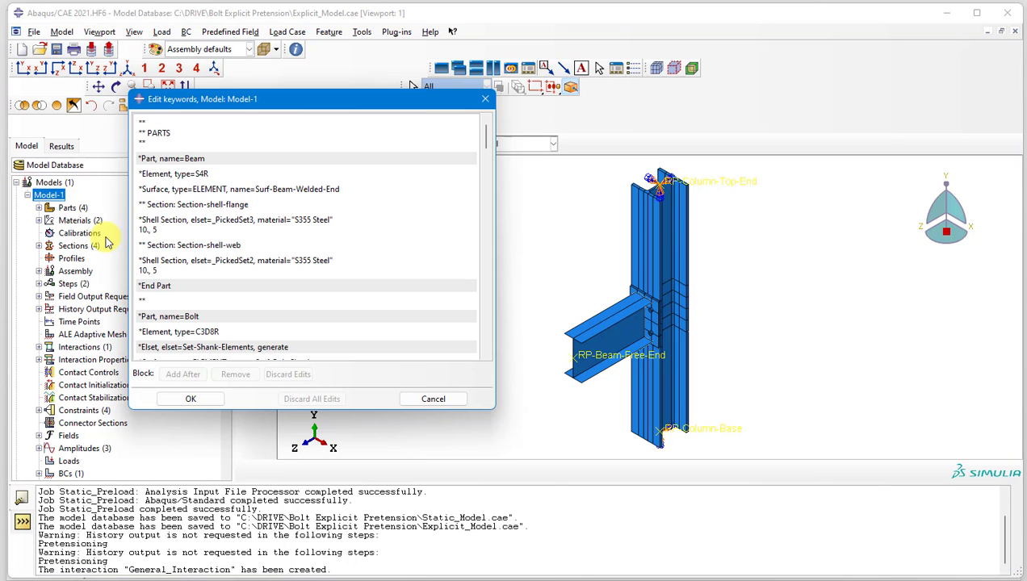
scroll(428, 179, down, 7)
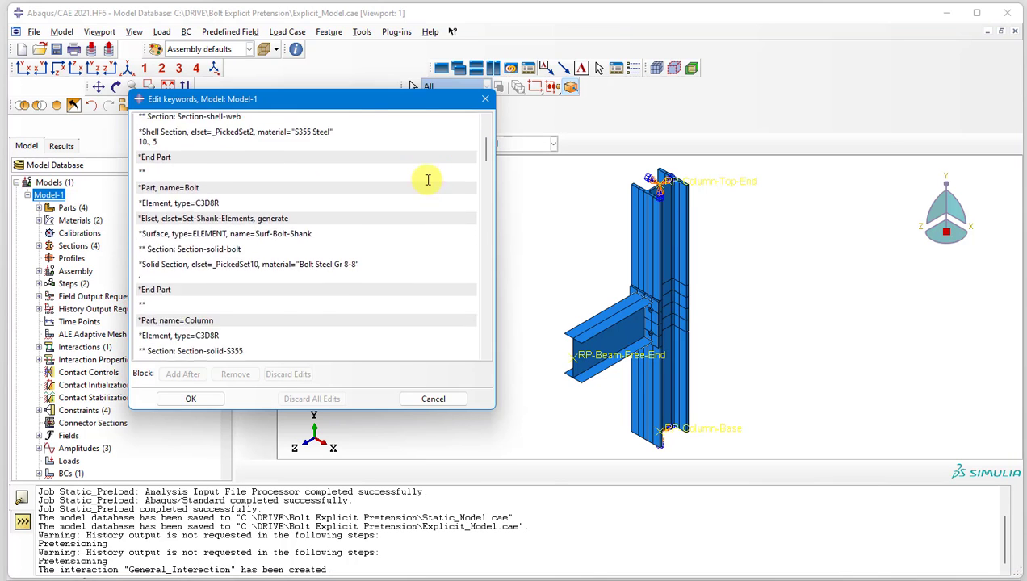
scroll(428, 179, down, 8)
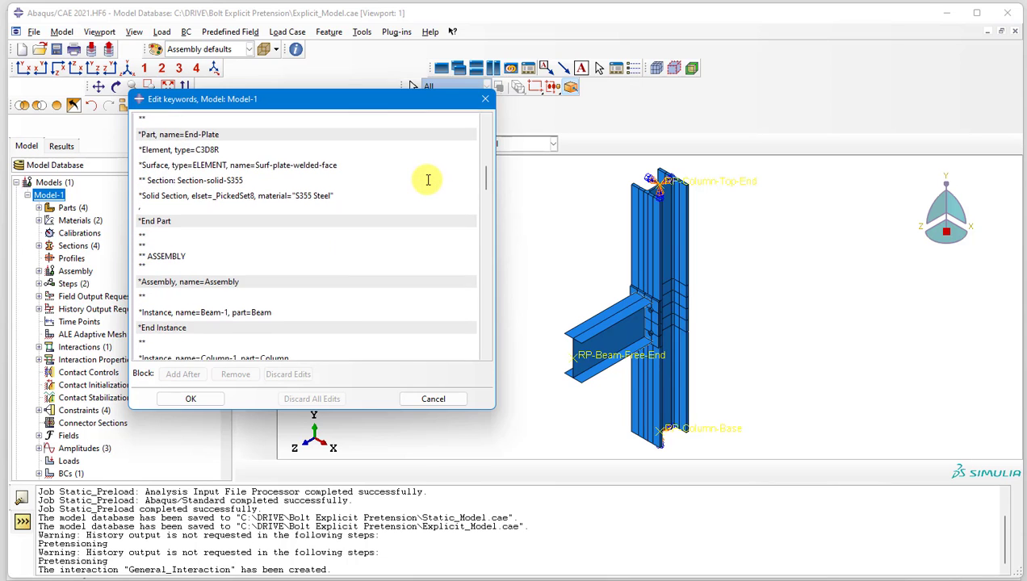
scroll(428, 179, down, 10)
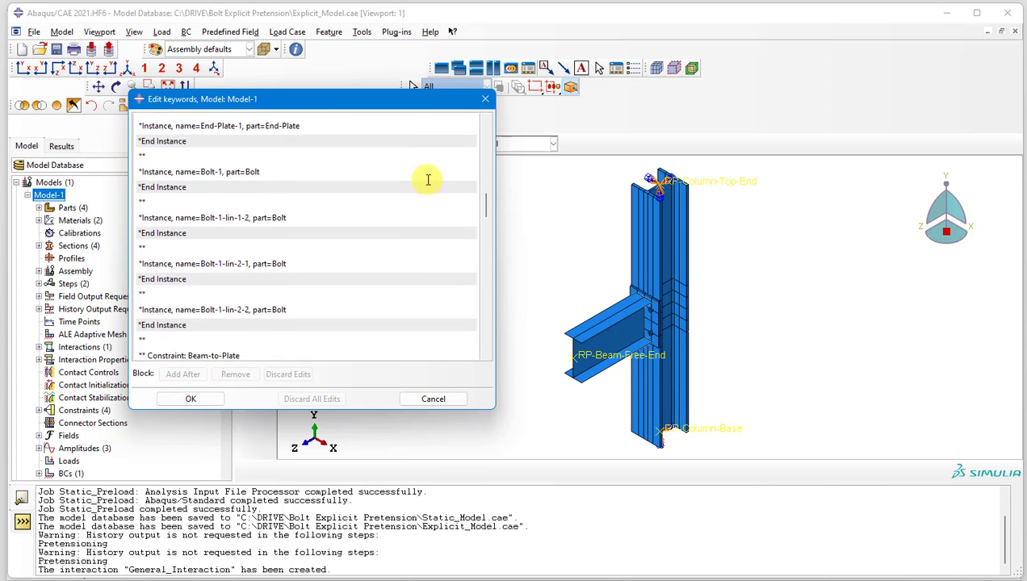
scroll(428, 179, down, 10)
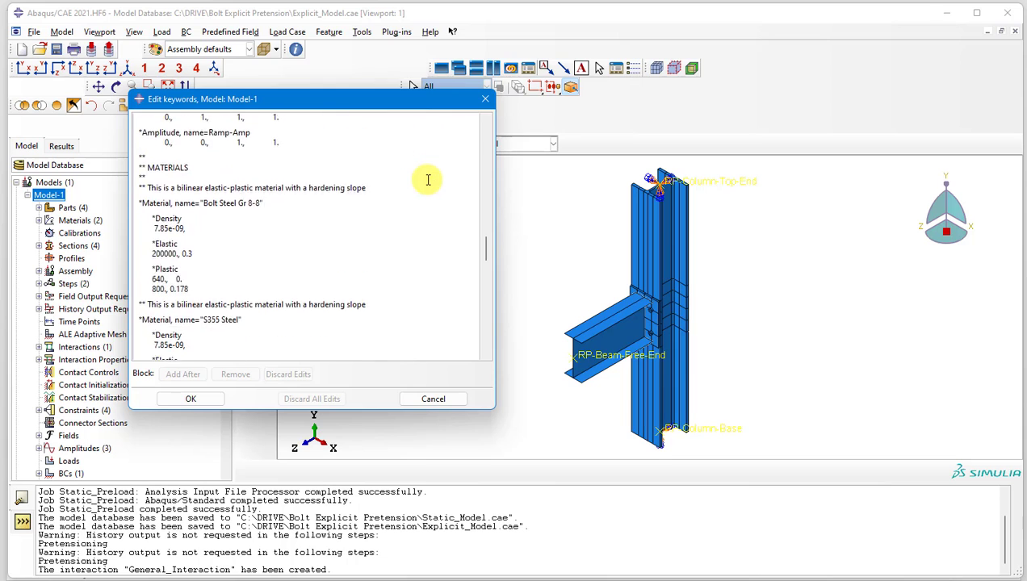
scroll(406, 184, down, 5)
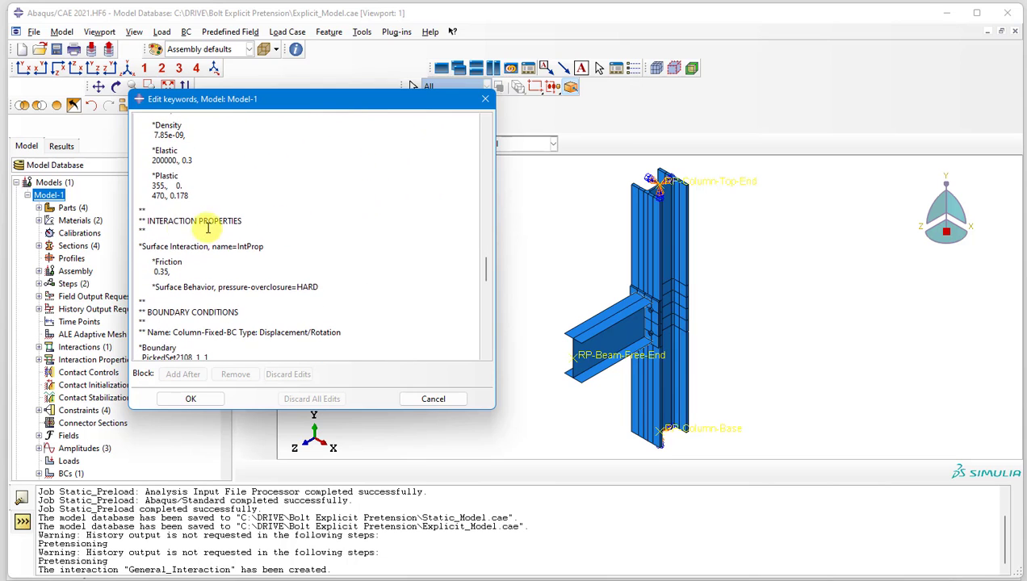
scroll(200, 229, down, 8)
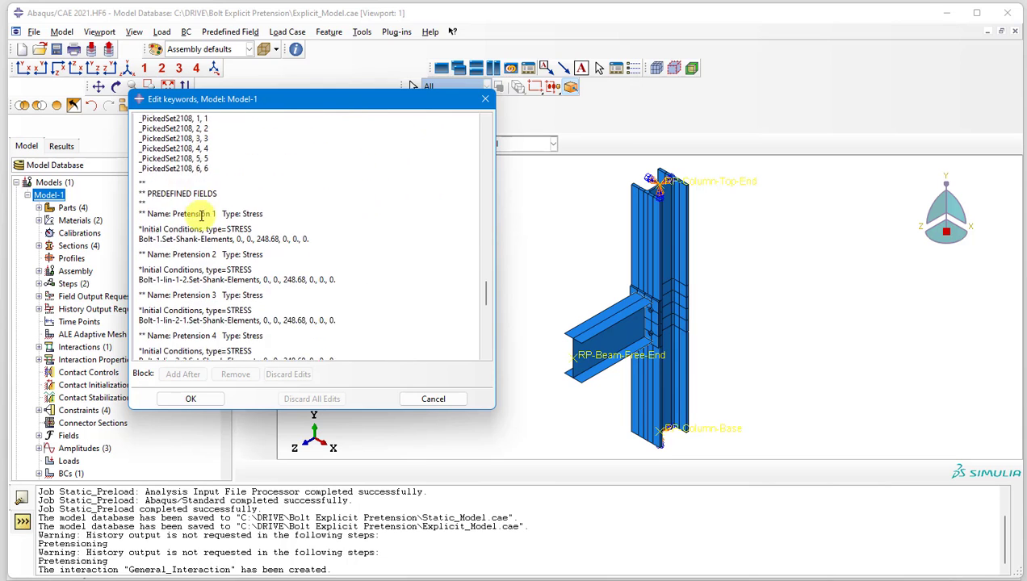
scroll(203, 214, down, 3)
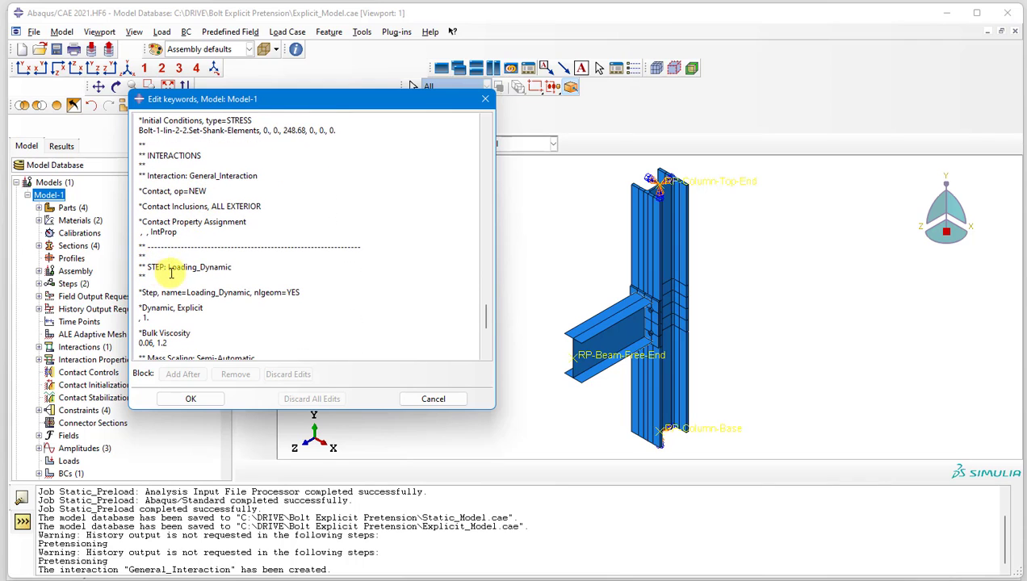
drag(148, 266, 250, 268)
click(185, 257)
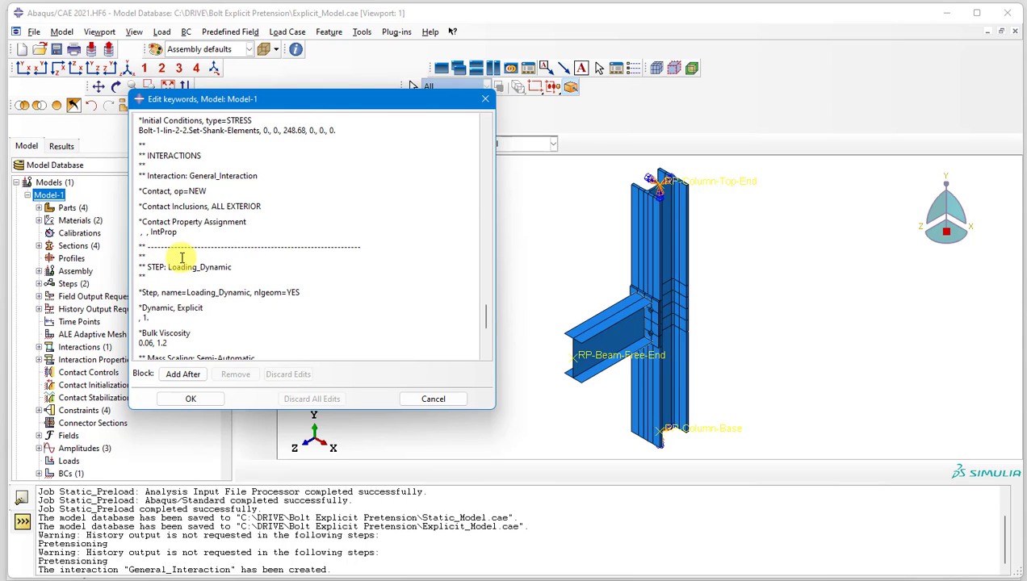
key(Return)
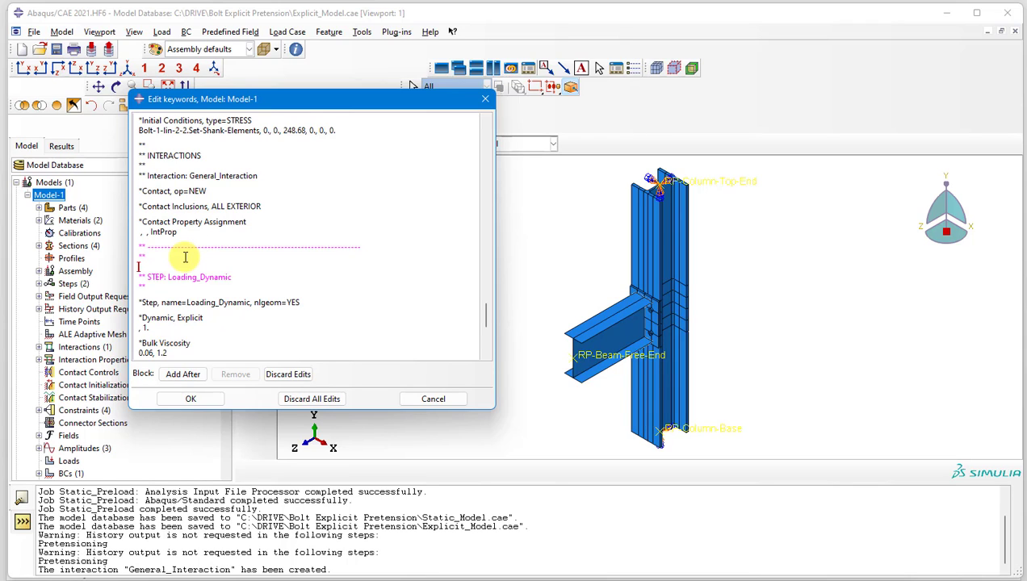
text(*IMPERFECTION)
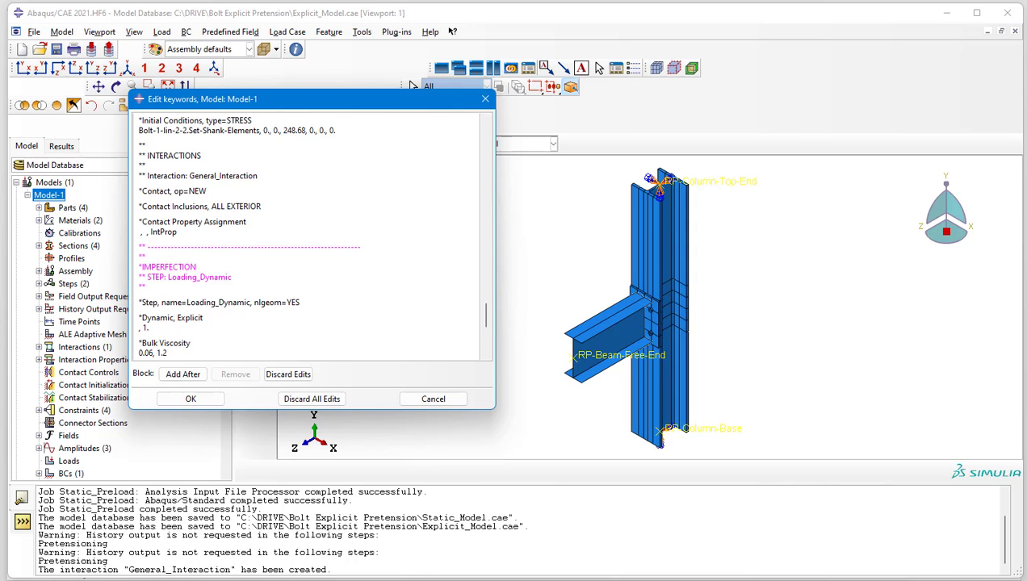
Switch to the ABAQUS Analysis User's Manual in Edge and examine the *IMPERFECTION syntax for imperfections based on static analysis data
key(alt+Tab)
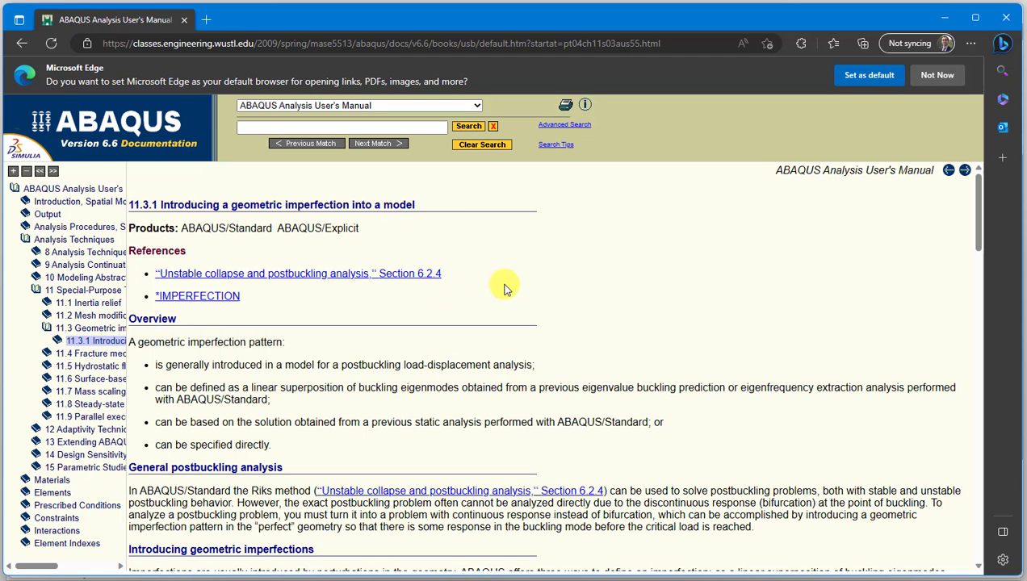
scroll(500, 282, down, 5)
scroll(503, 287, down, 6)
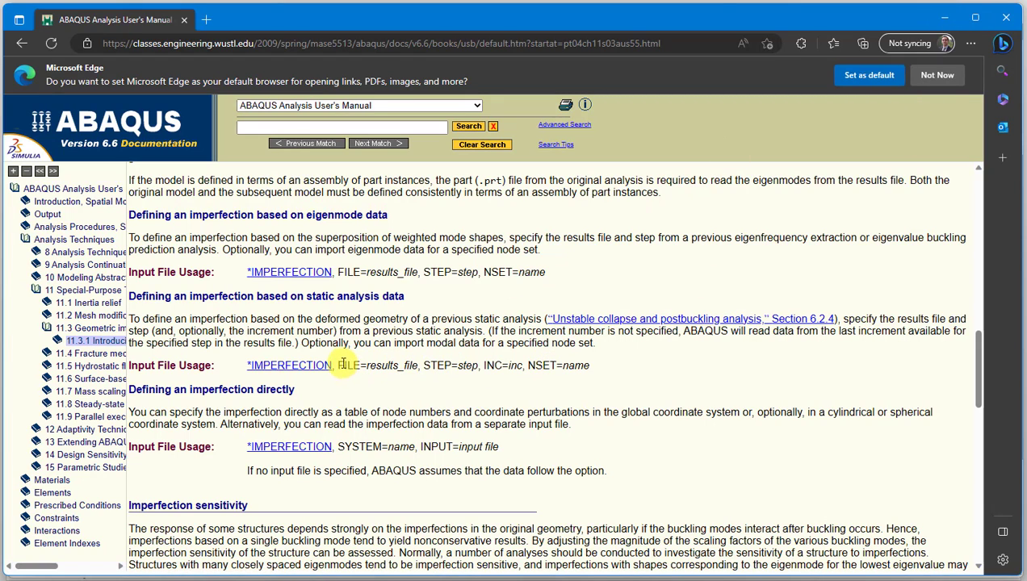
drag(340, 365, 396, 365)
drag(478, 365, 424, 365)
click(944, 17)
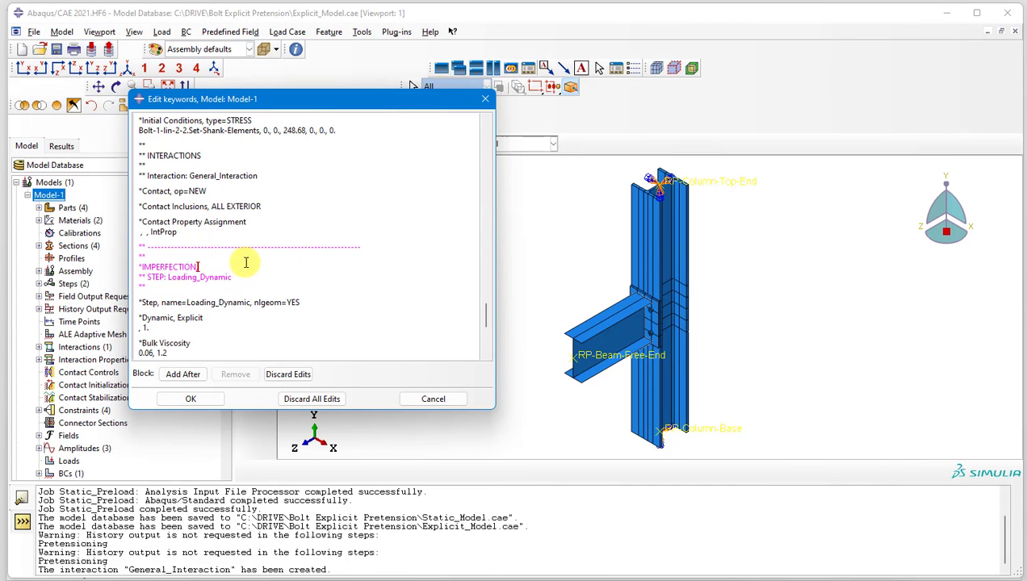
Add FILE=Static_Preload to the *IMPERFECTION line, copying the name from the .fil results file in the Bolt Explicit Pretension folder
text(, FILE=)
key(alt+Tab)
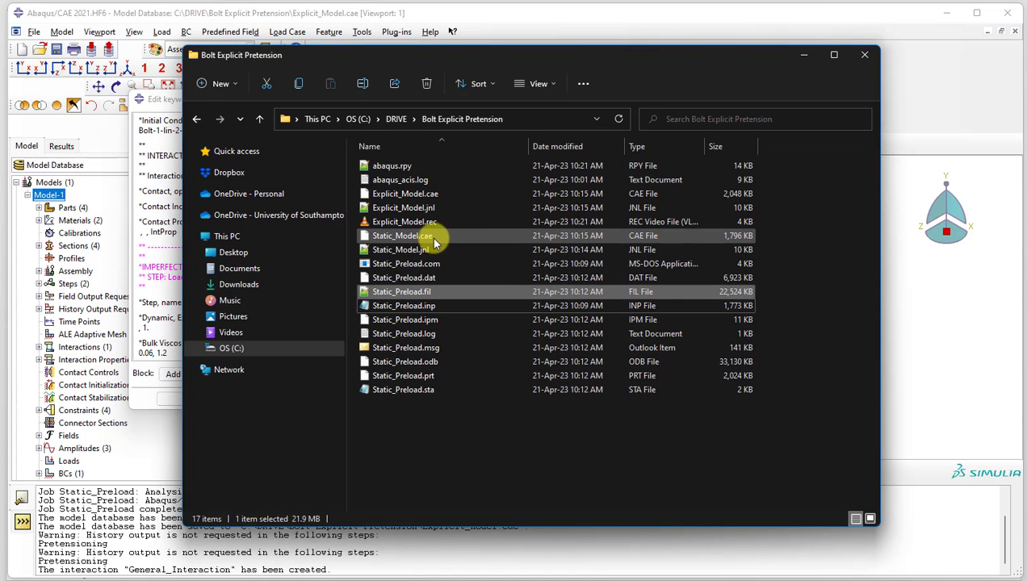
click(402, 293)
key(ctrl+c)
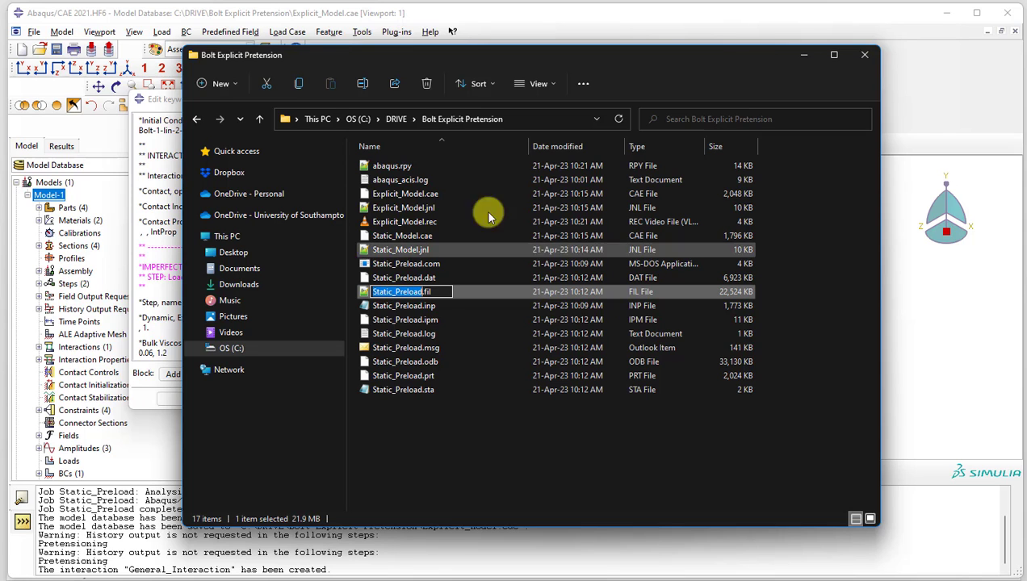
click(802, 55)
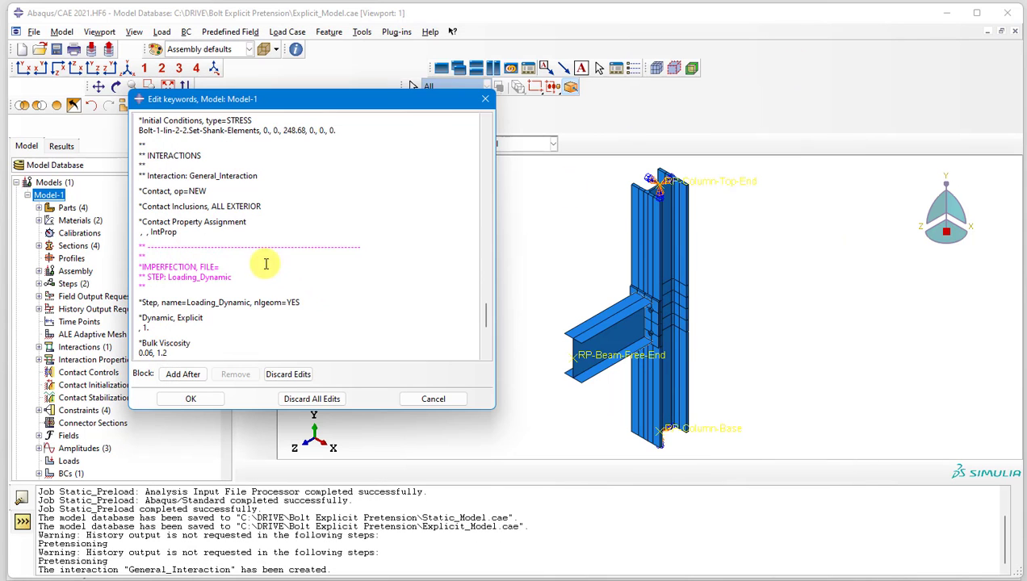
click(244, 266)
key(ctrl+v)
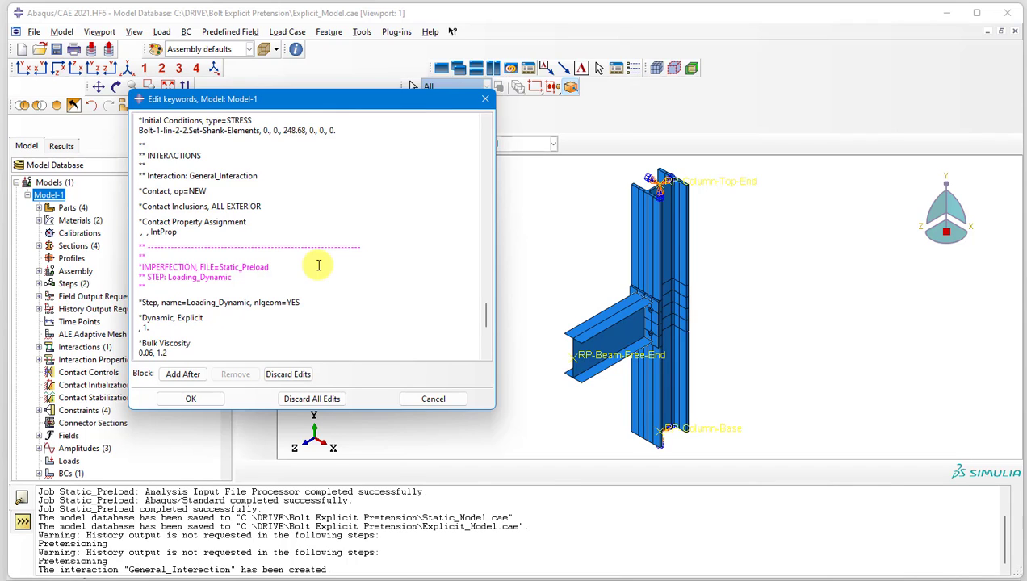
Append STEP=1 to the *IMPERFECTION line and begin a data line below it with 1
text(, STEP=)
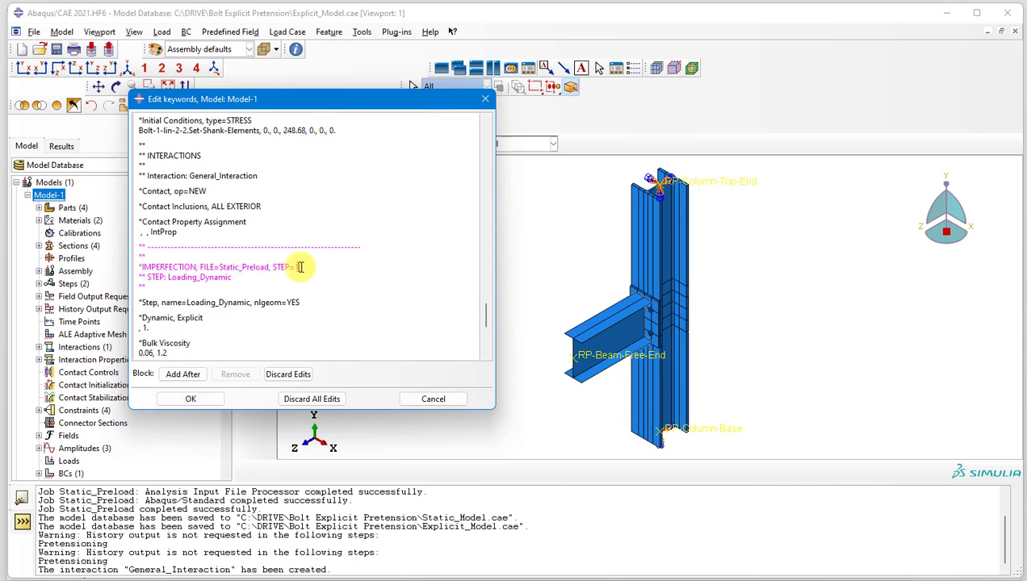
double_click(298, 267)
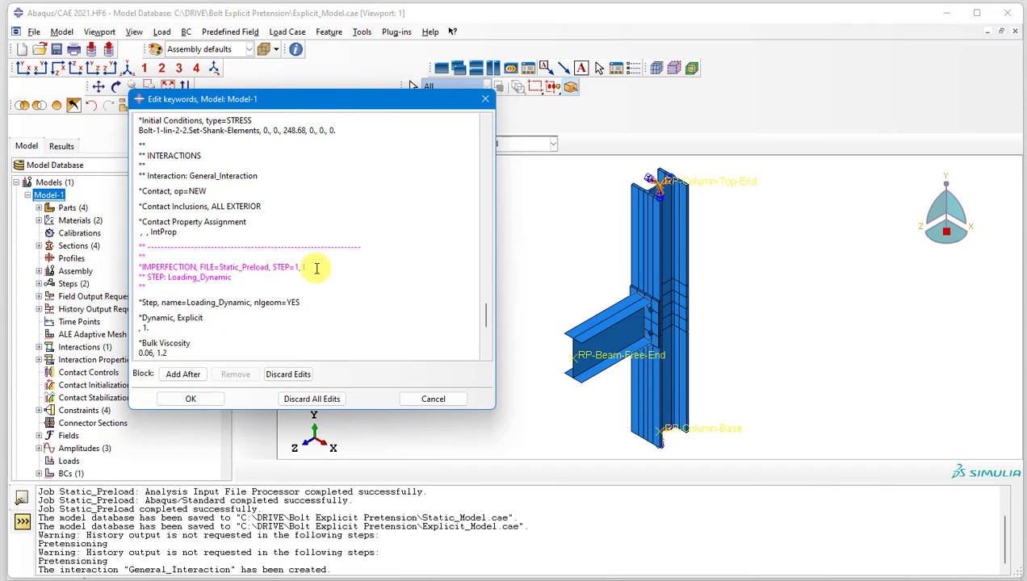
text(INC)
key(Return)
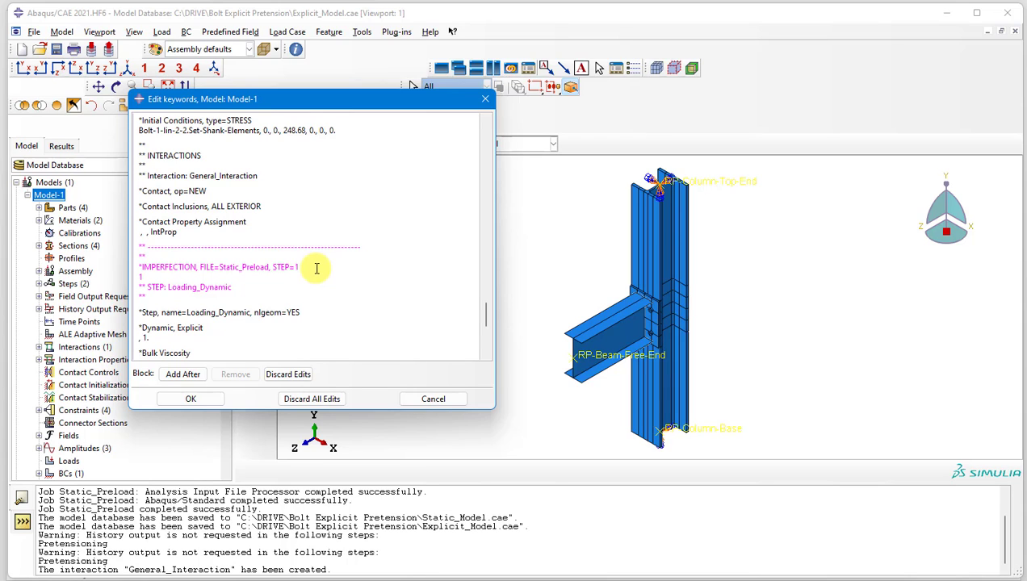
Complete the imperfection data line as 1, 1.0 and accept the keyword edits
text(, 1.0)
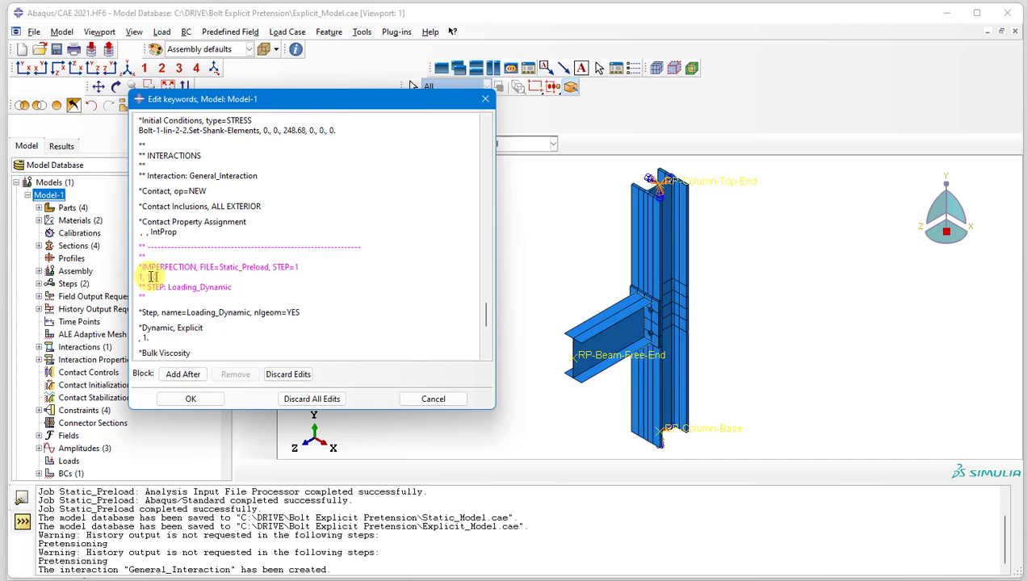
drag(158, 277, 140, 277)
click(184, 277)
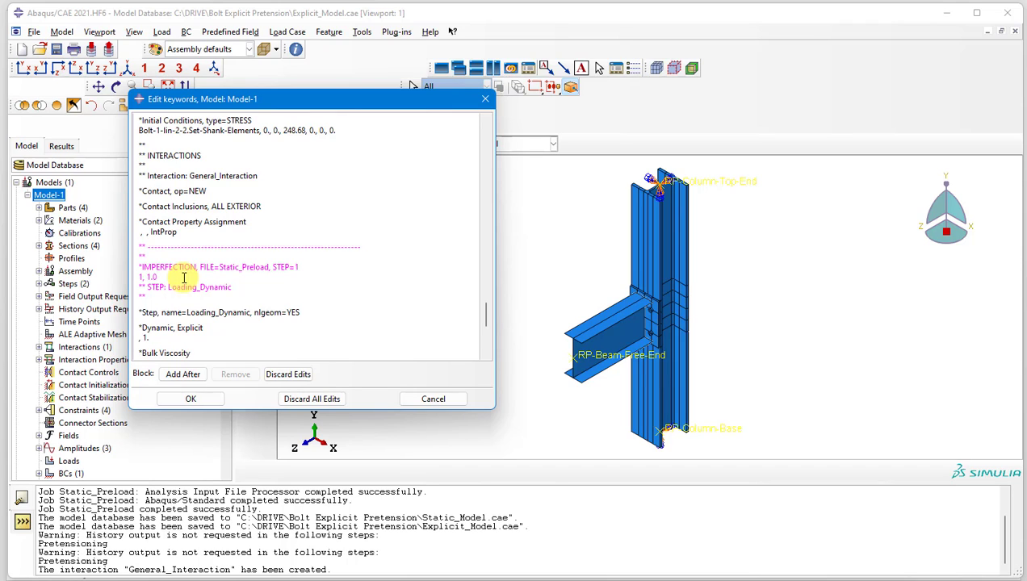
click(192, 400)
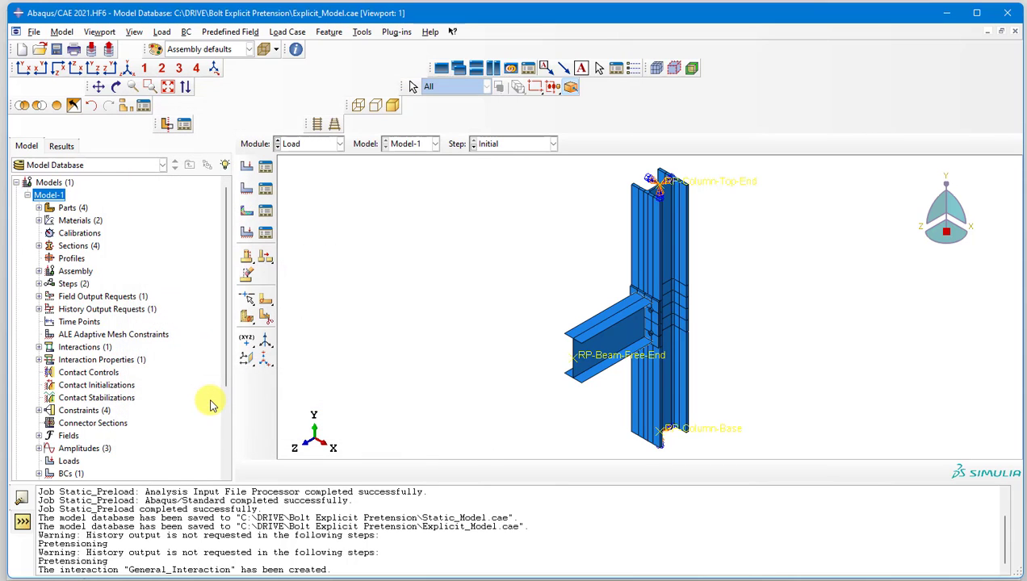
Switch to the Job module and delete the Static_Preload job definition
click(322, 145)
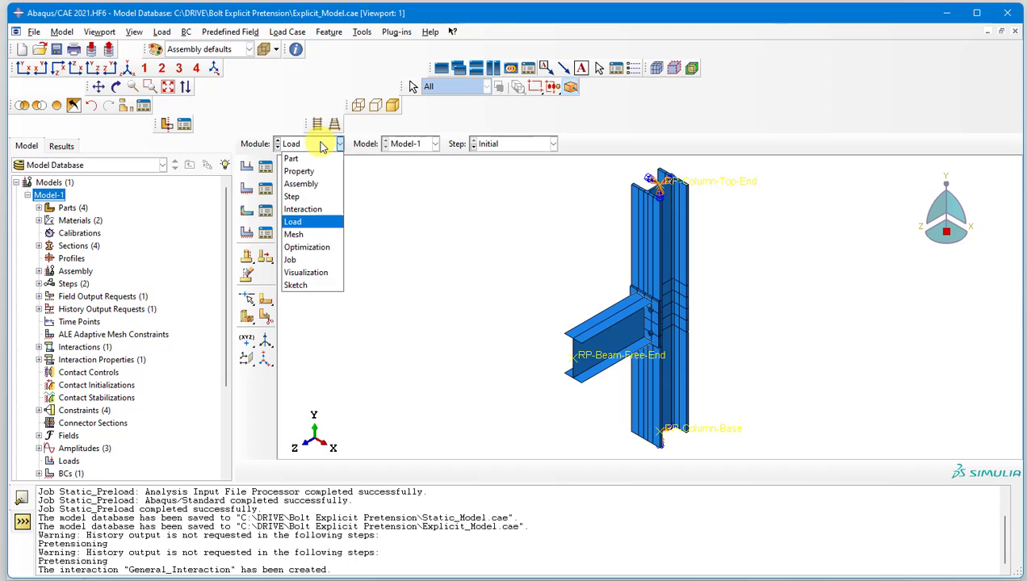
click(317, 261)
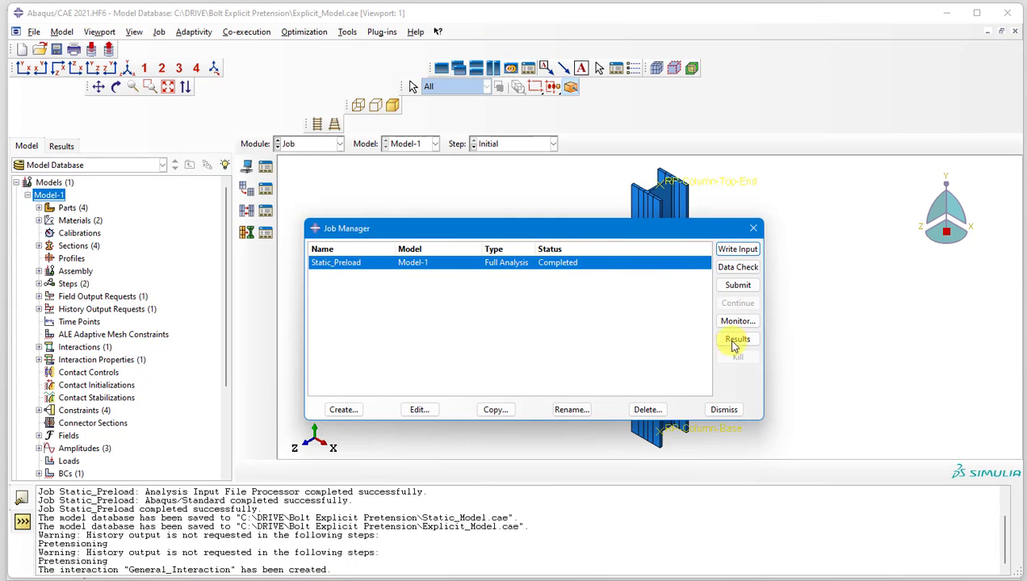
click(648, 409)
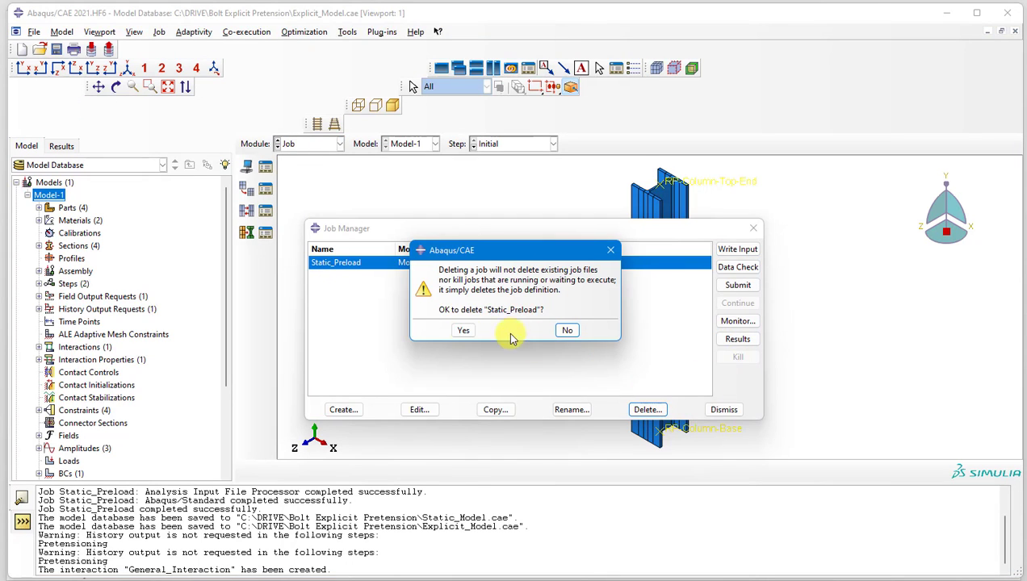
click(462, 330)
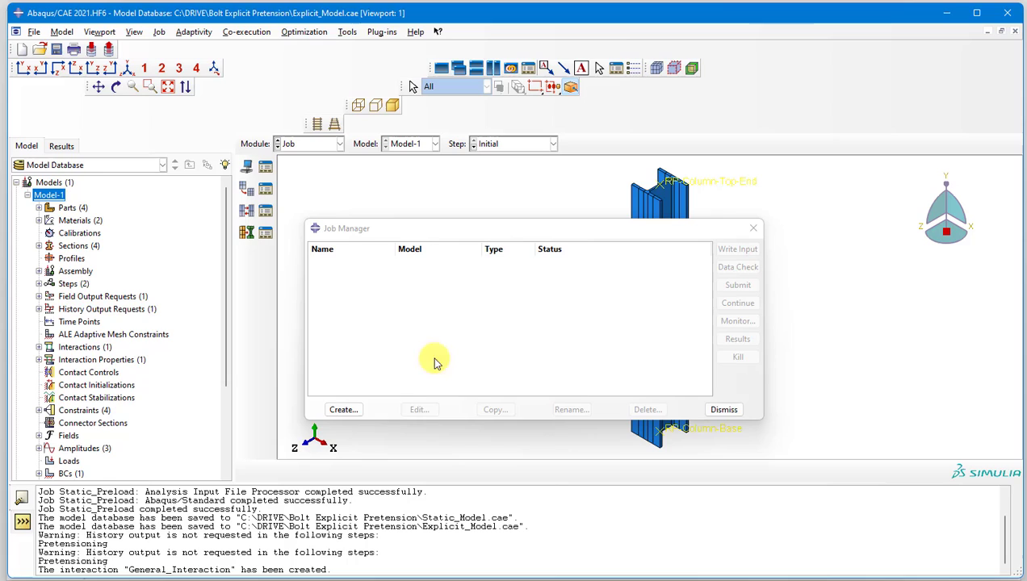
Create a job named Explicit_loading with Model-1 as its source
click(343, 410)
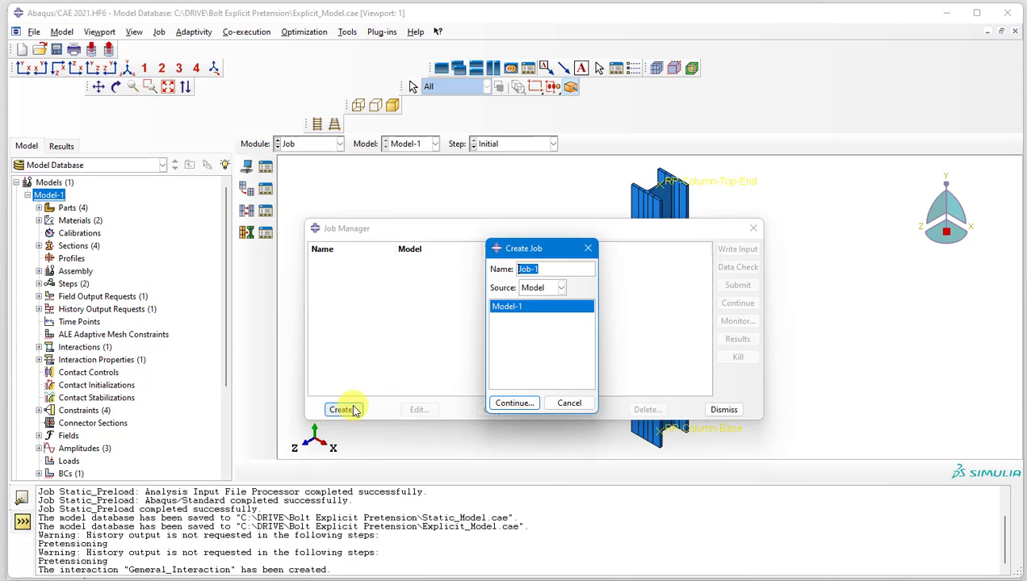
text(Explicit)
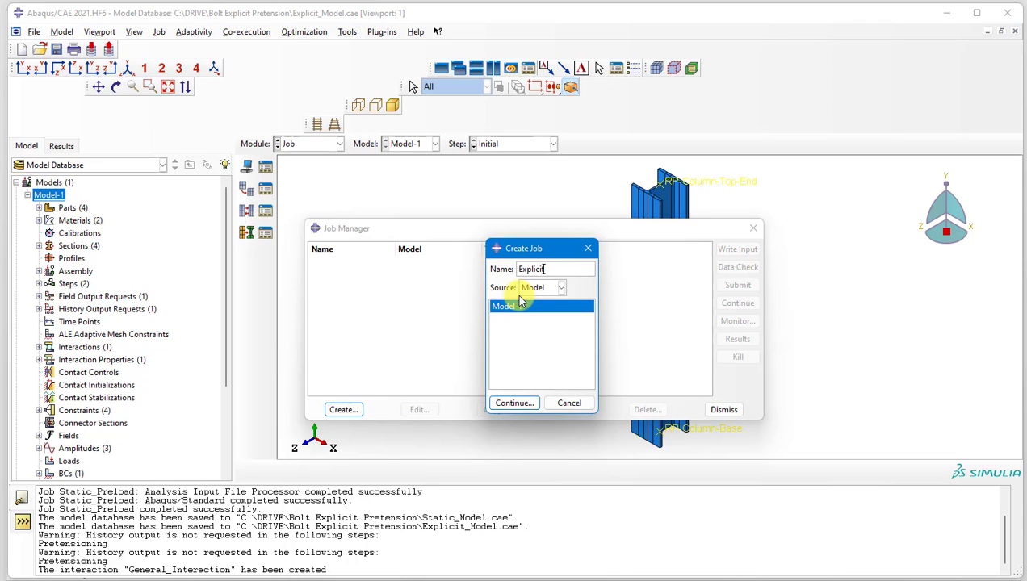
text(_loading)
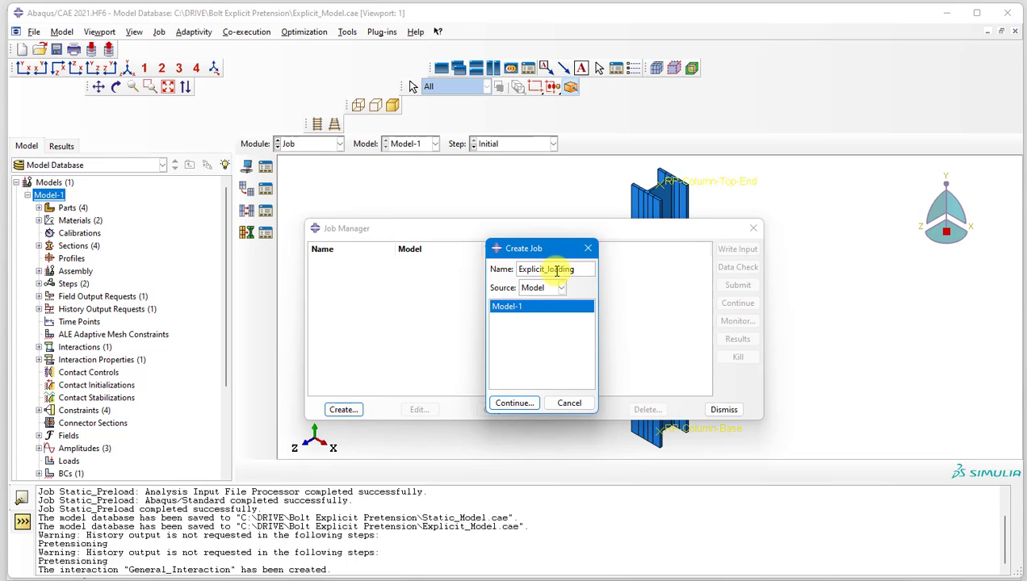
click(515, 404)
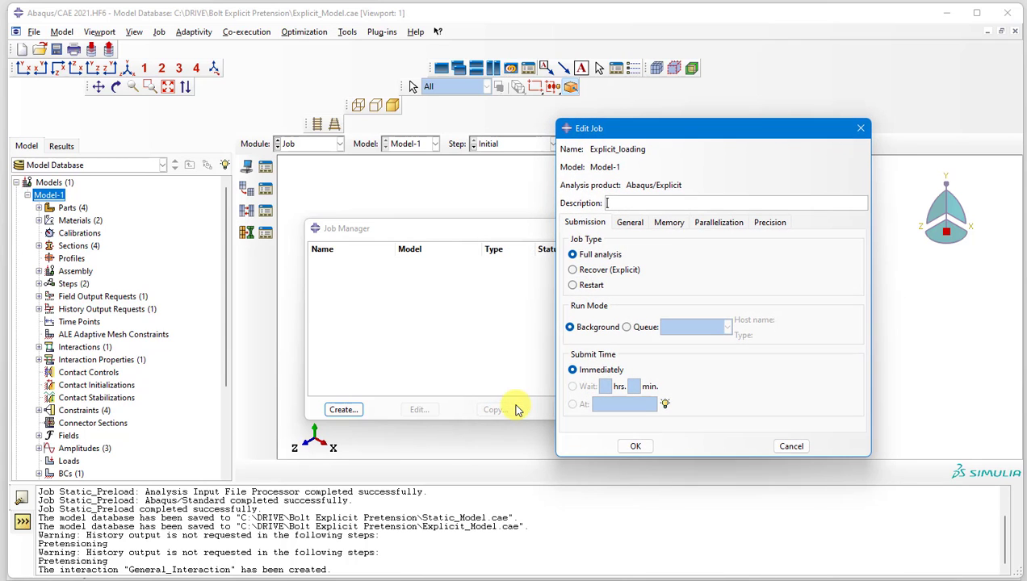
Set the job to use 3 processors and Double - analysis + packager Abaqus/Explicit precision, and accept the job settings
click(718, 222)
click(642, 242)
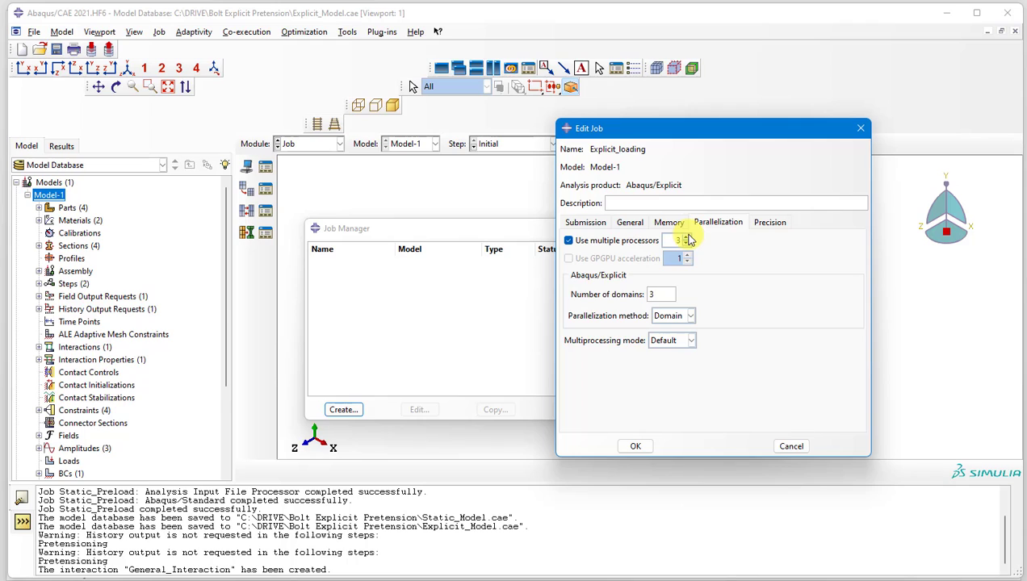
click(769, 222)
click(715, 241)
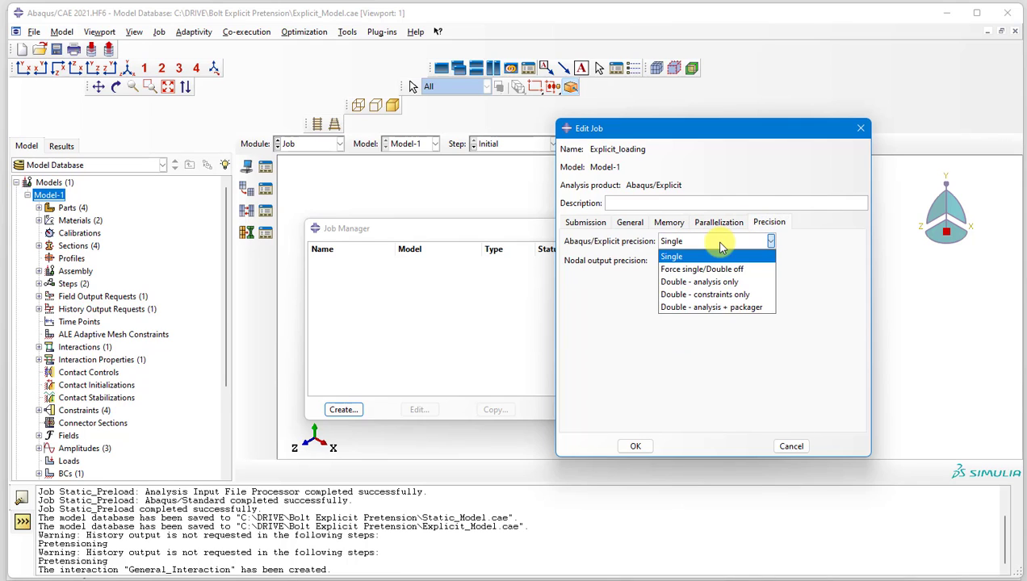
click(732, 307)
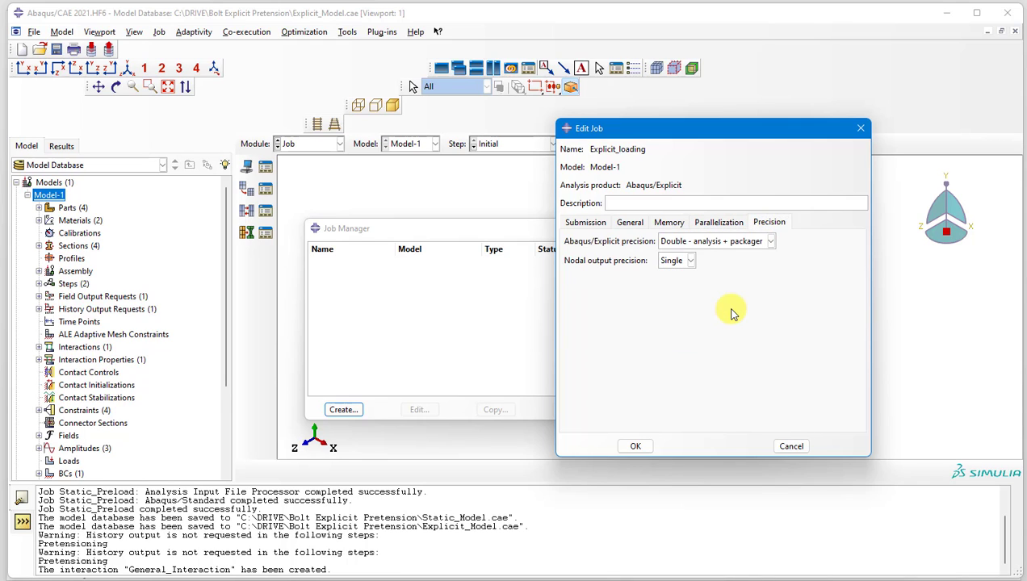
click(635, 447)
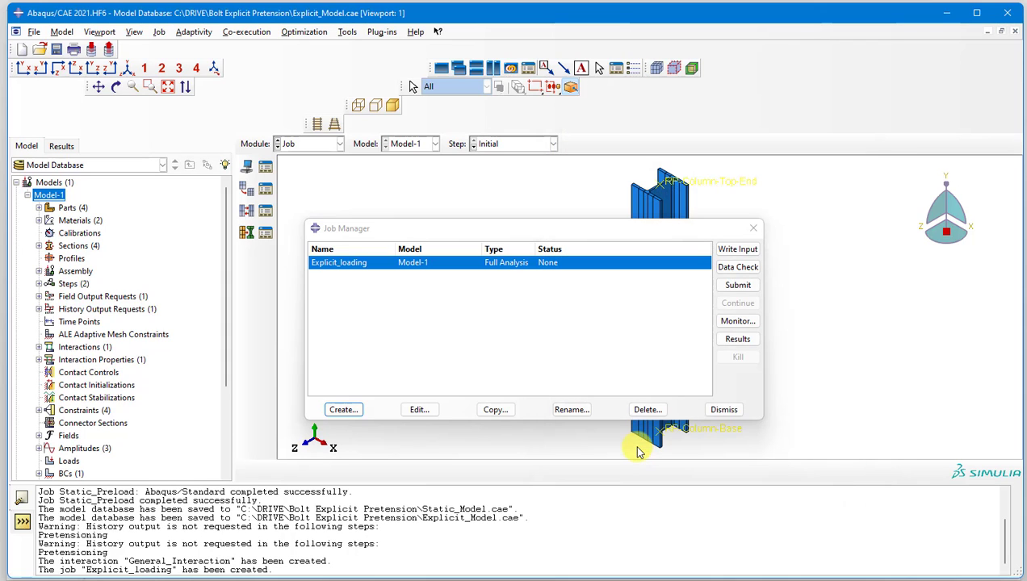
Submit the Explicit_loading job and monitor its log and increment times in an enlarged monitor window
click(739, 286)
click(749, 323)
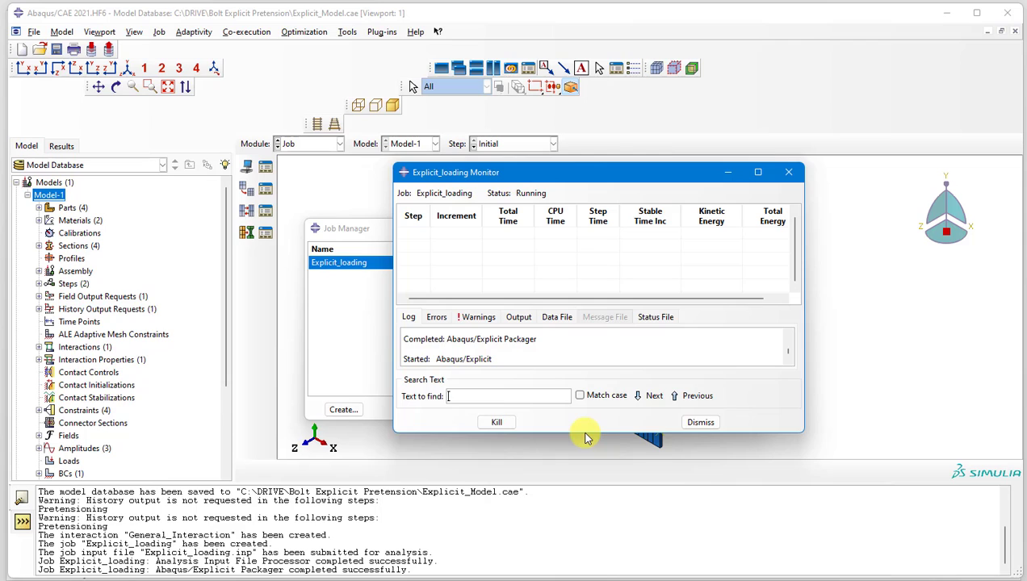
drag(586, 437, 596, 521)
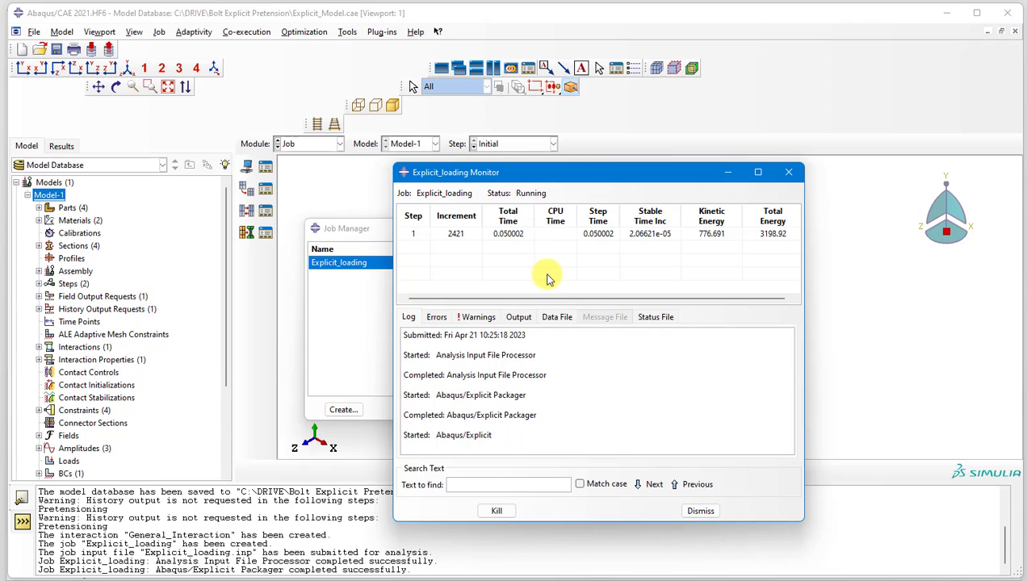
click(519, 236)
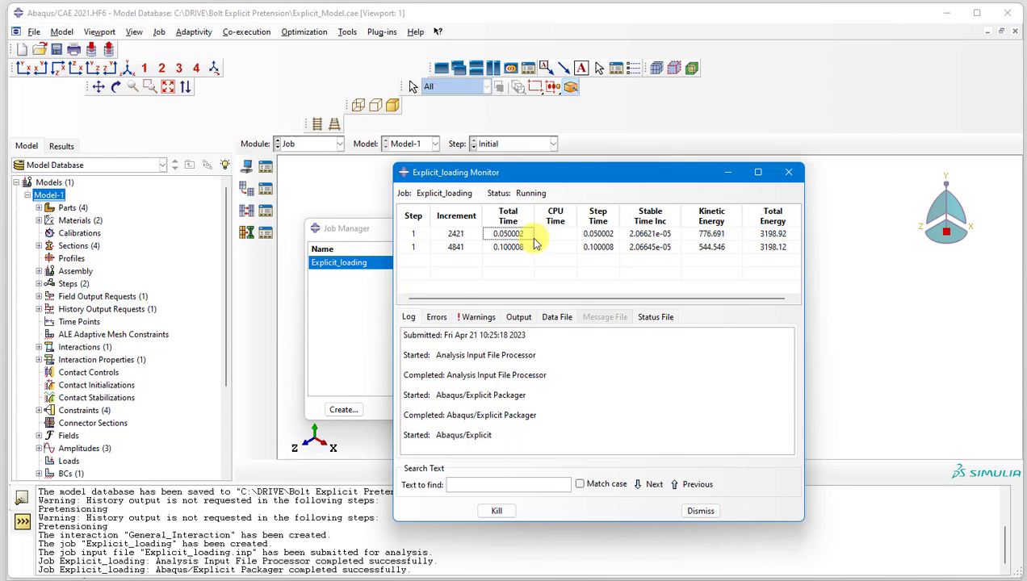
Open the Explicit_loading results and examine the deformed end-plate joint between beam and column in the Y-Z side view
click(356, 334)
click(738, 343)
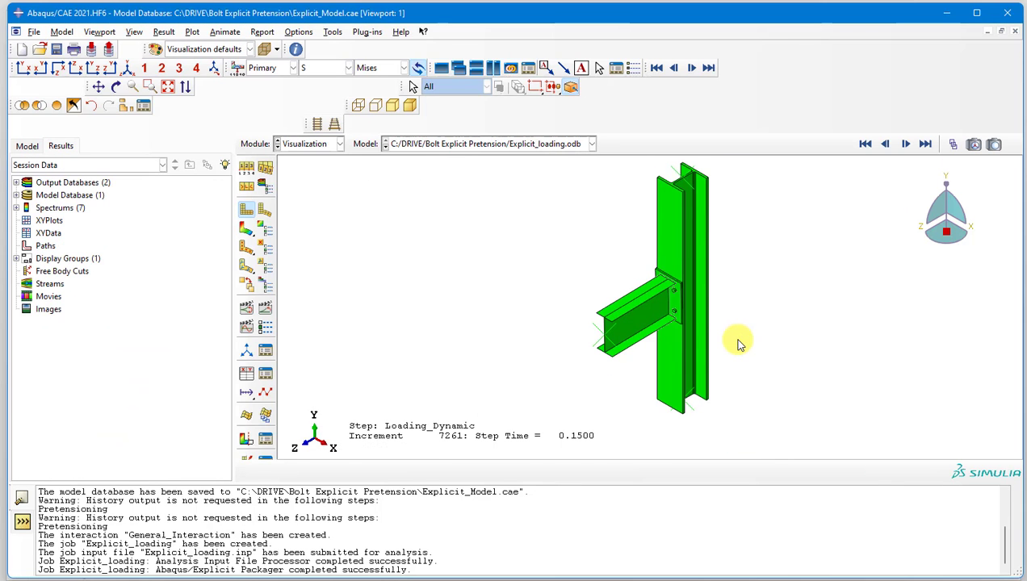
click(109, 68)
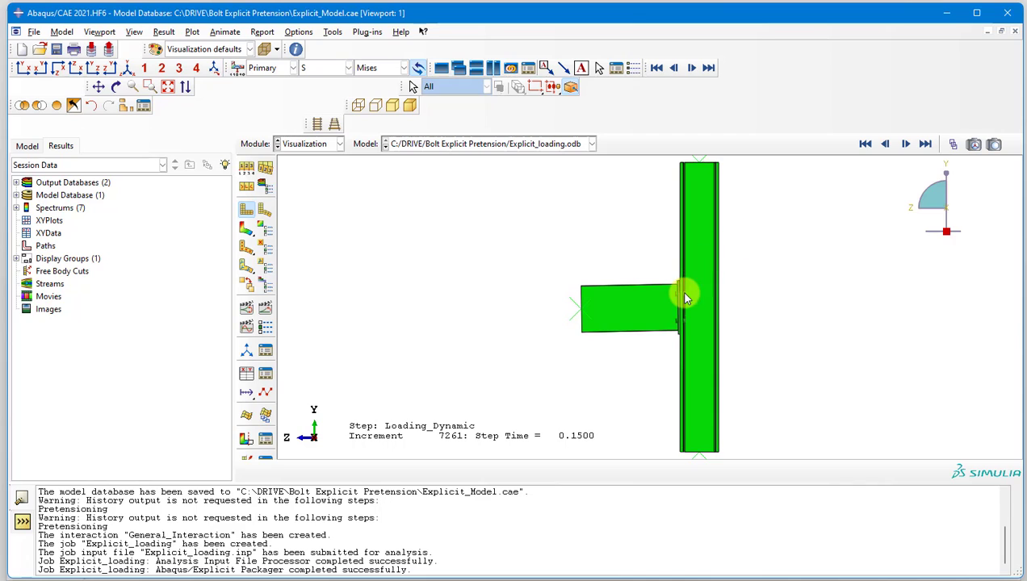
scroll(681, 292, down, 6)
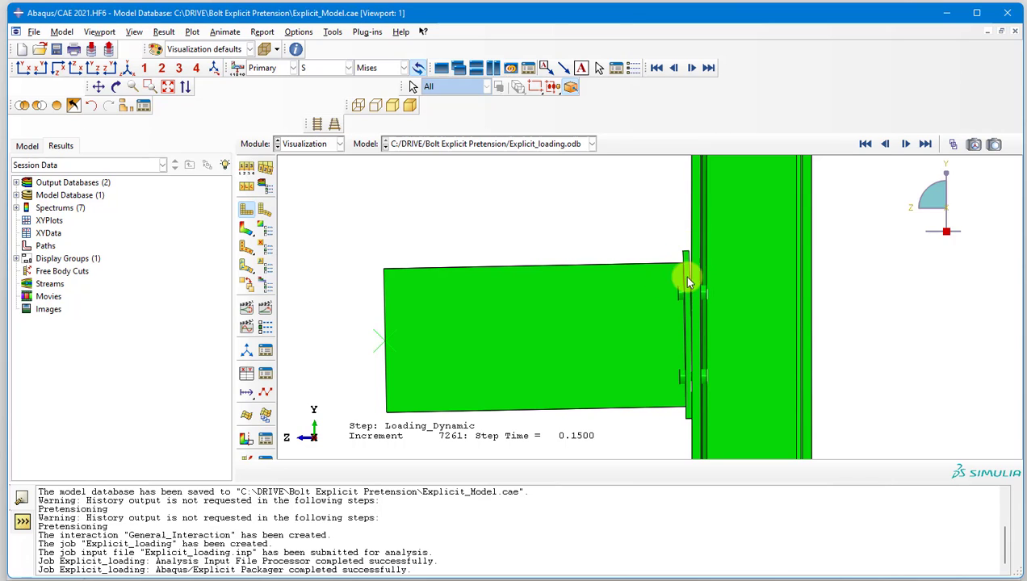
scroll(687, 282, down, 3)
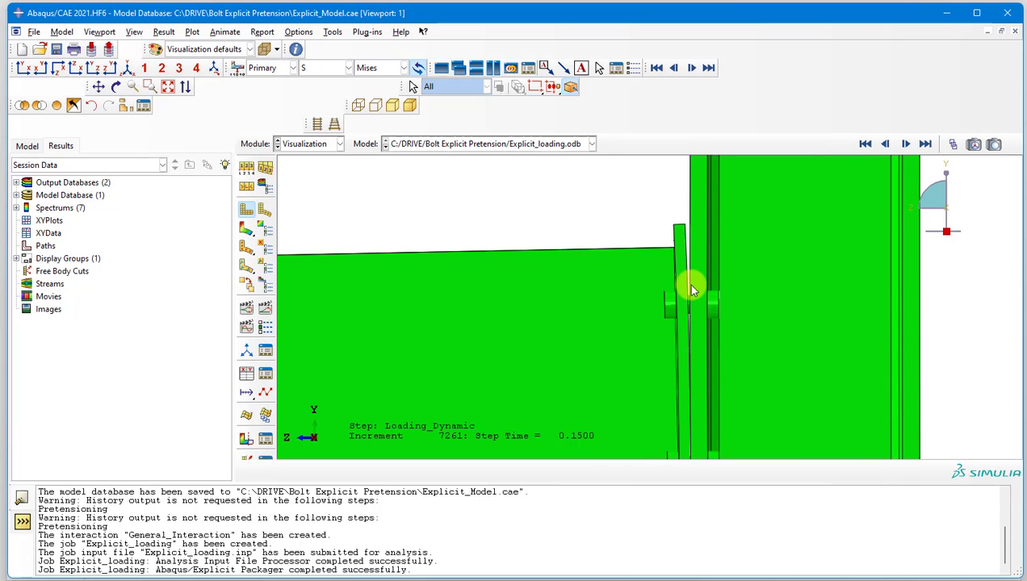
scroll(688, 286, up, 2)
scroll(688, 286, up, 1)
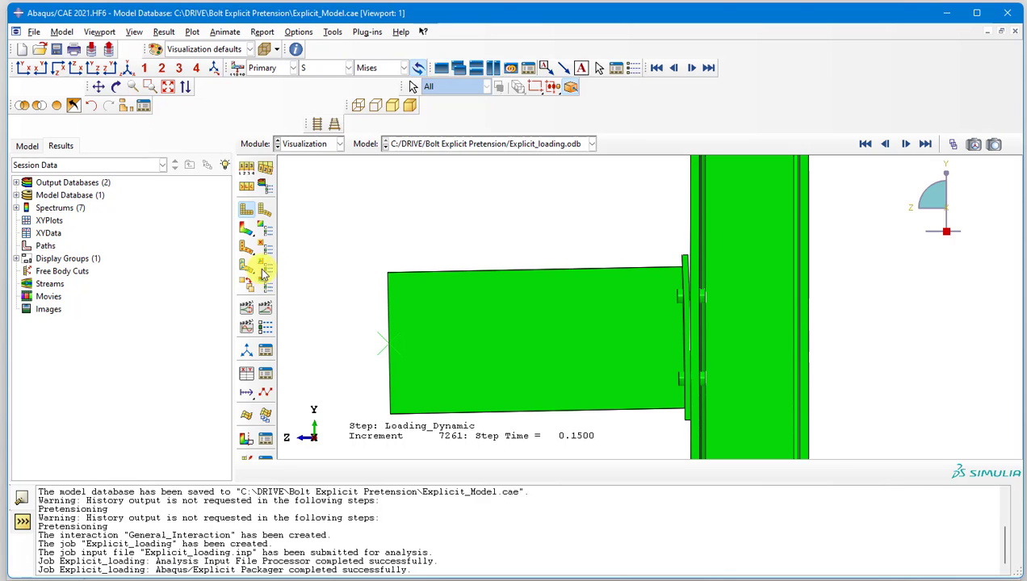
Plot Mises stress contours on the deformed shape and examine the bolts and end plate at the beam-column connection
click(246, 230)
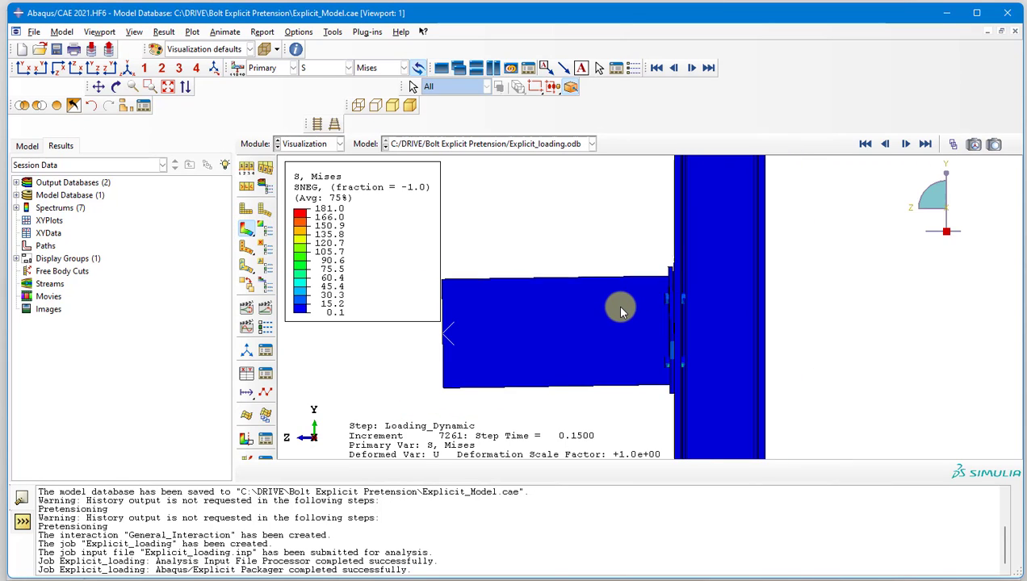
scroll(726, 340, down, 3)
scroll(656, 246, down, 2)
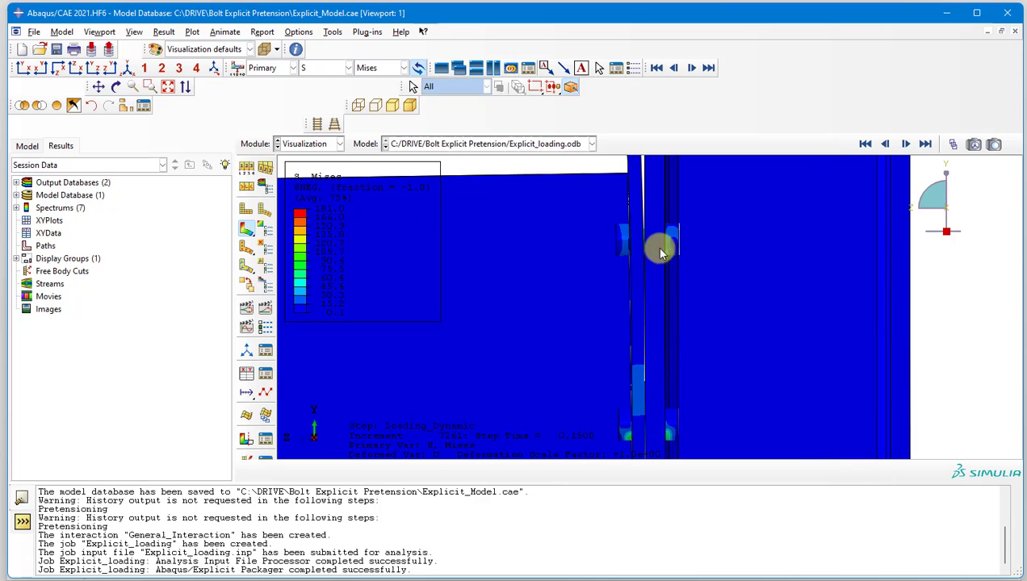
scroll(643, 232, down, 3)
scroll(639, 237, down, 1)
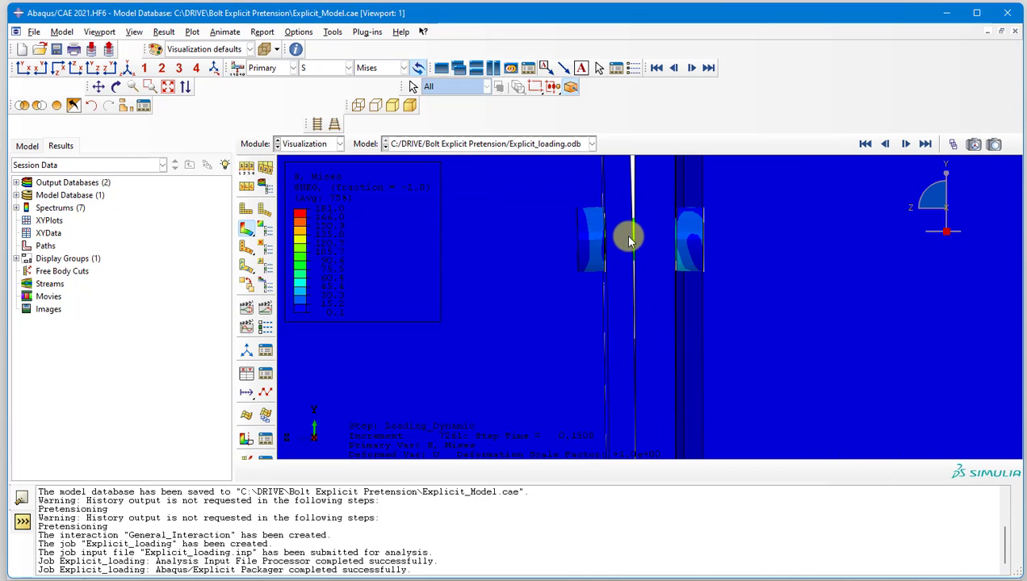
scroll(640, 255, up, 5)
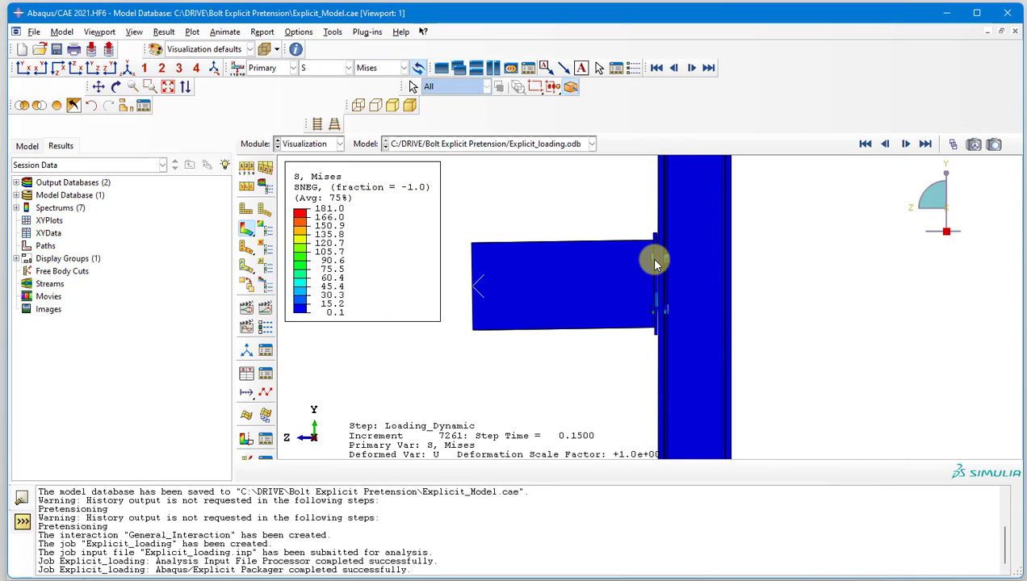
scroll(655, 264, up, 1)
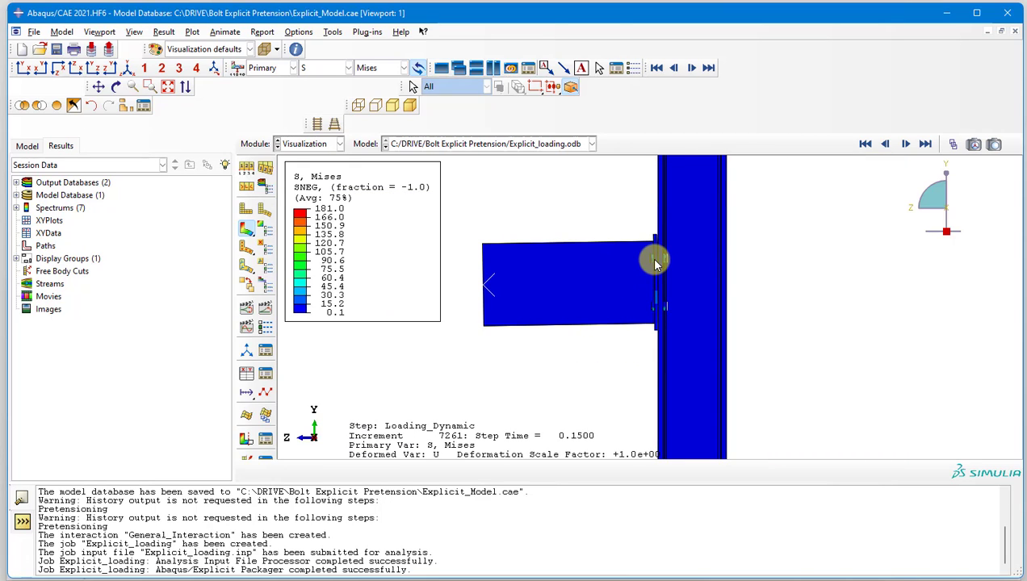
scroll(738, 285, down, 2)
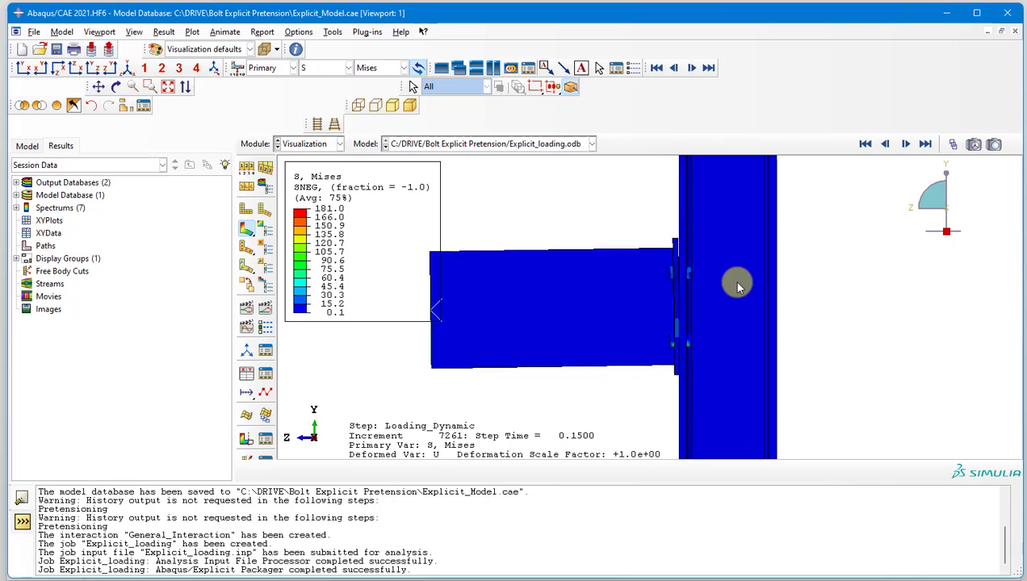
scroll(738, 285, up, 4)
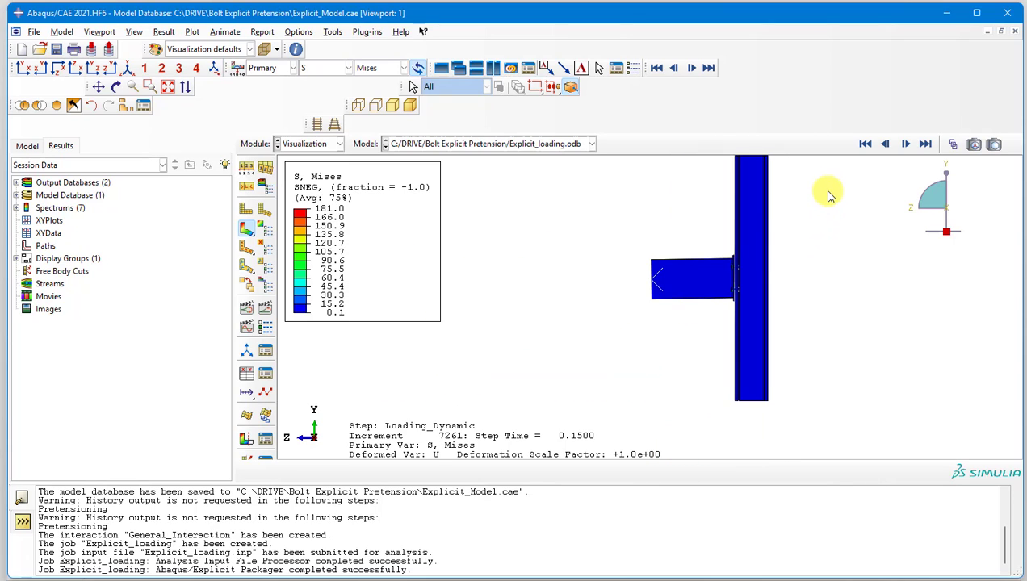
scroll(815, 208, down, 1)
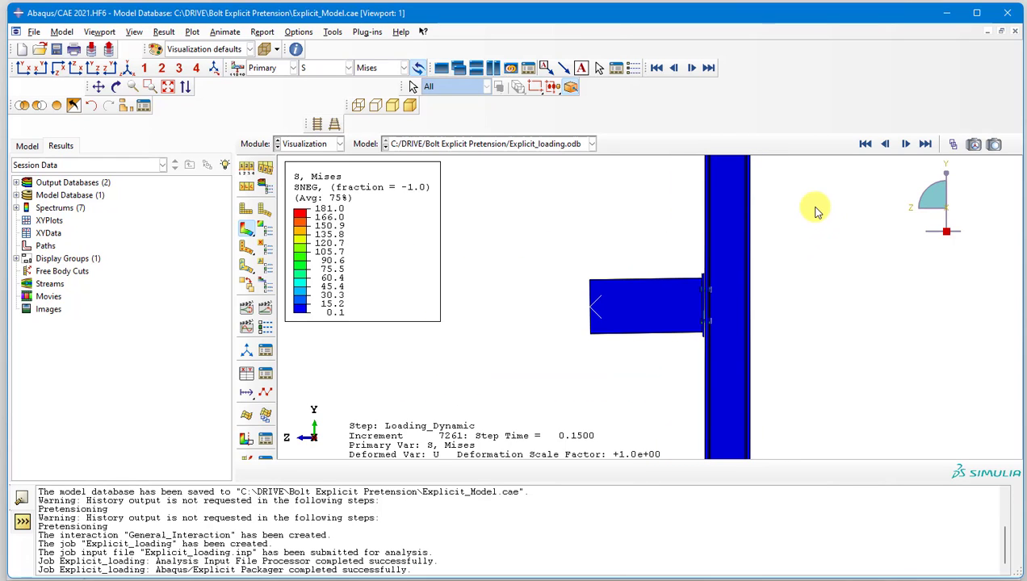